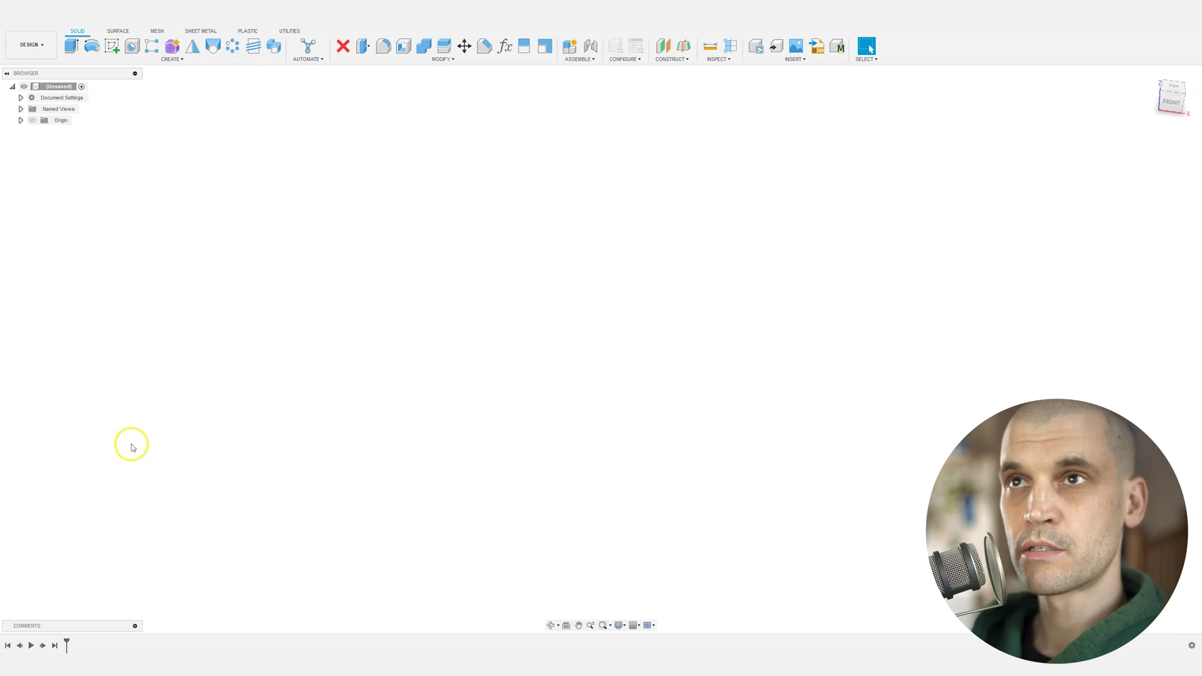
# Step: Start a new sketch on the horizontal origin plane
pyautogui.click(109, 50)
pyautogui.click(590, 378)
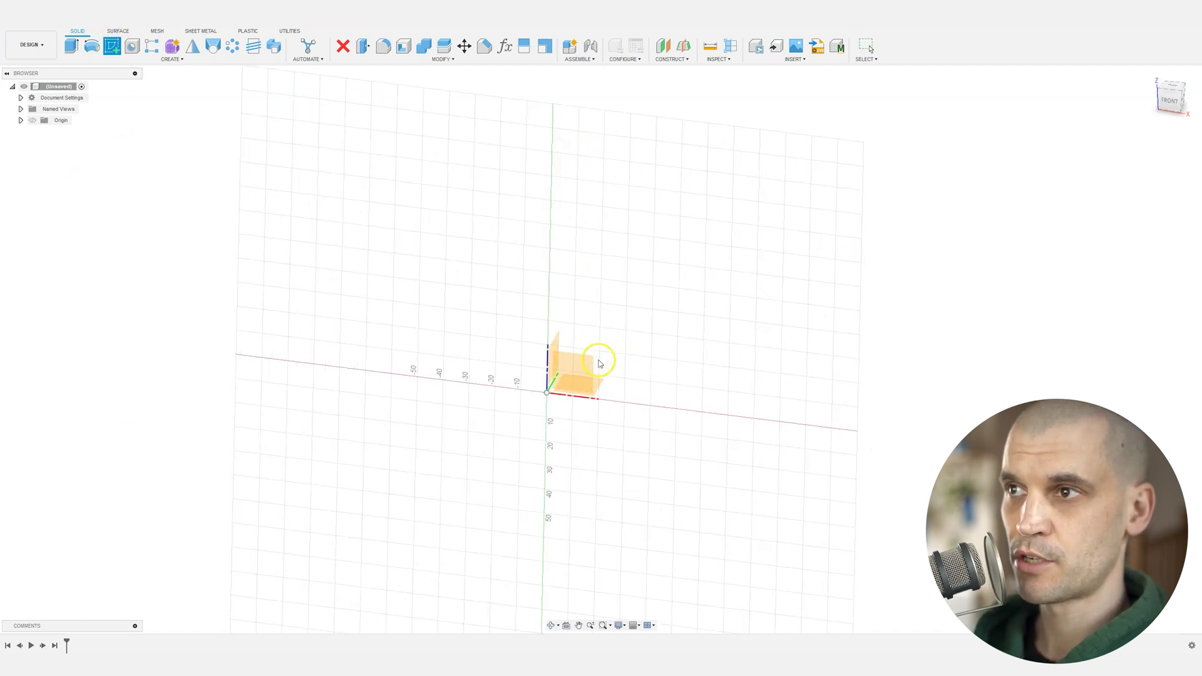
pyautogui.click(565, 383)
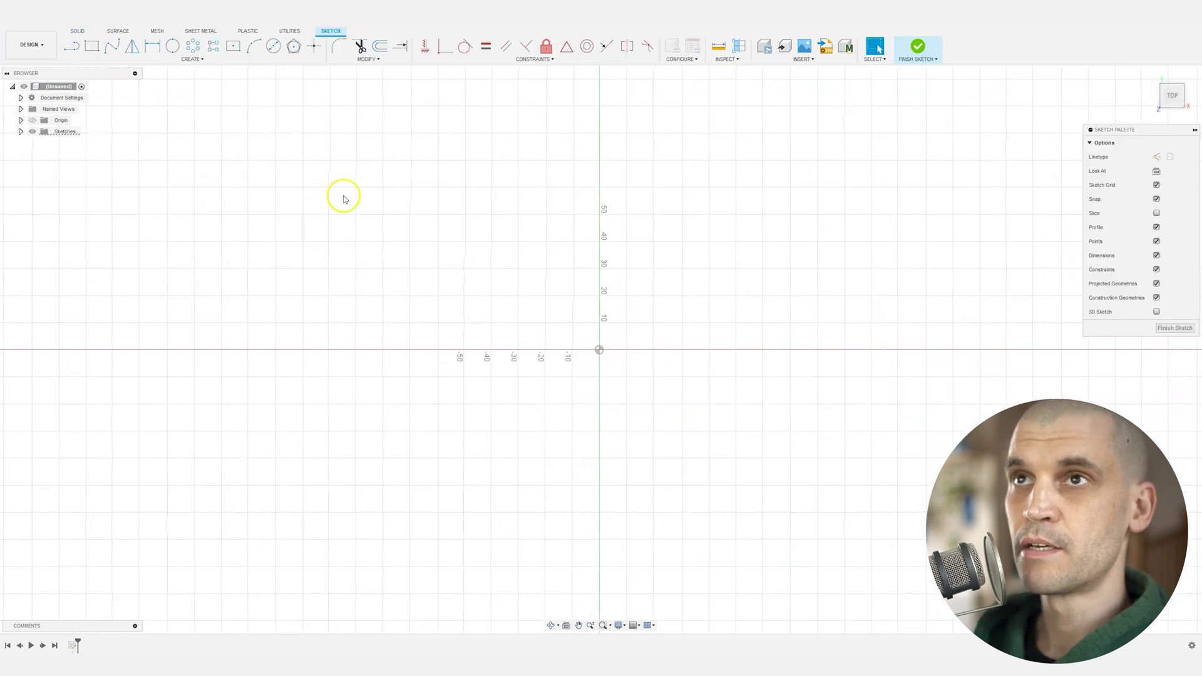
# Step: Draw a centre rectangle from the origin, 300 mm wide and 200 mm high
pyautogui.click(233, 48)
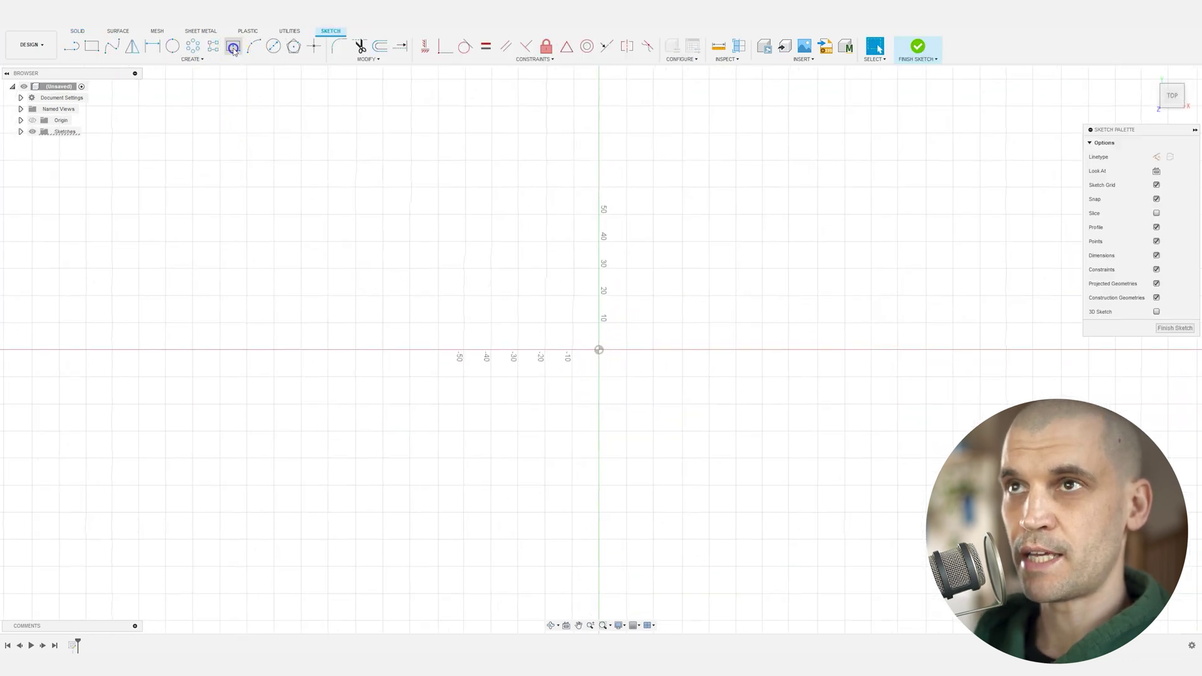
pyautogui.click(599, 349)
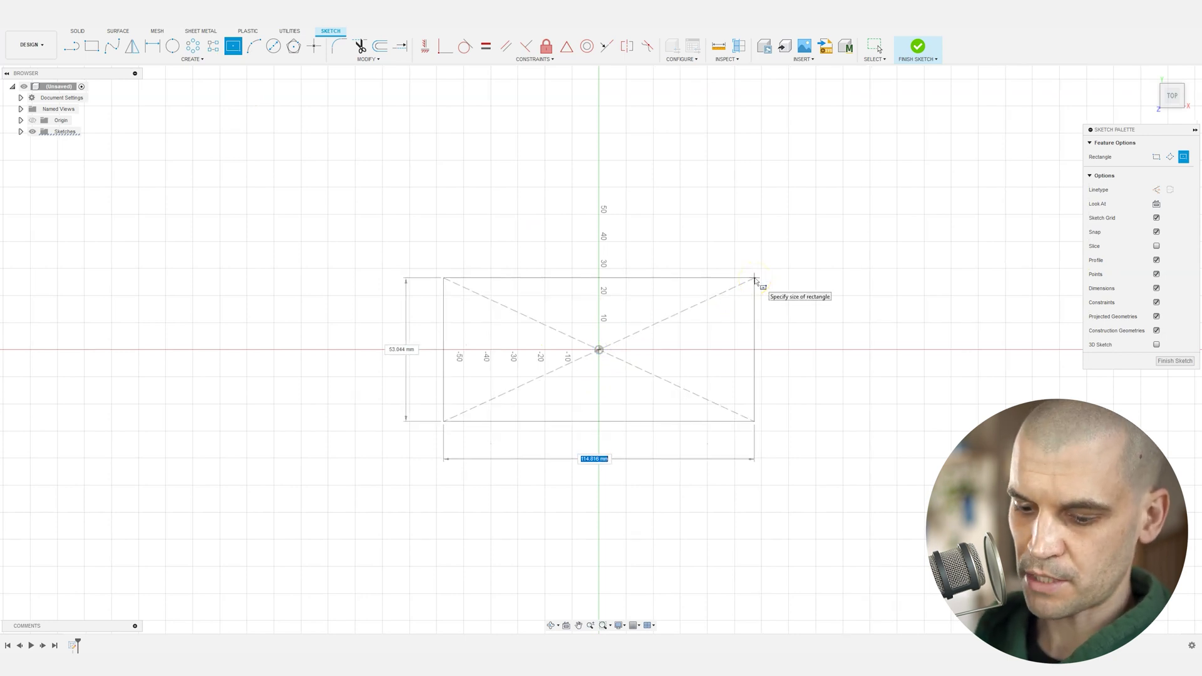
pyautogui.write('300')
pyautogui.press('Tab')
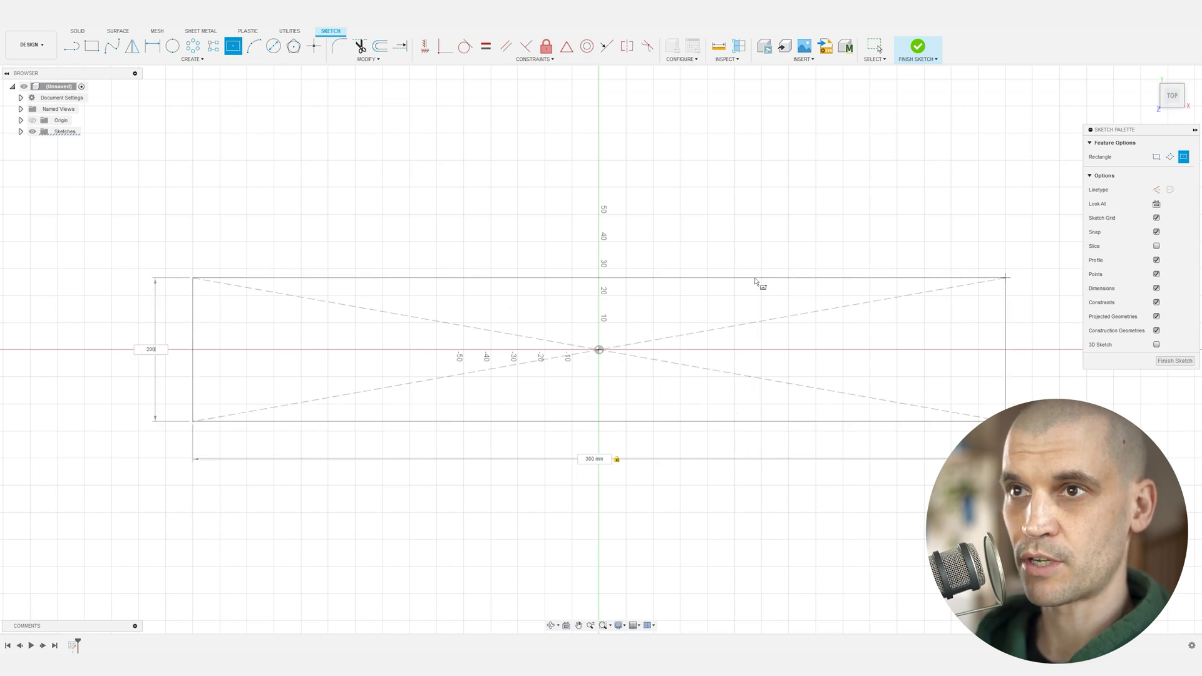
pyautogui.press('Tab')
pyautogui.press('Return')
pyautogui.press('Escape')
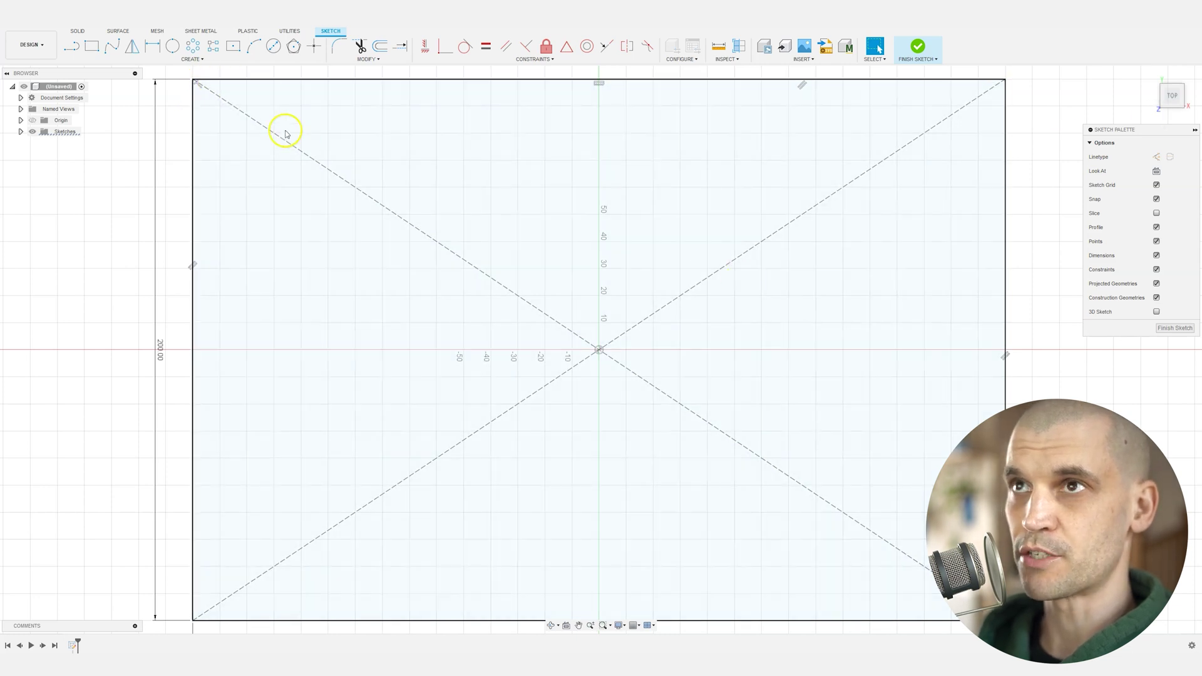
# Step: Offset the rectangle 10 mm inward as construction lines
pyautogui.click(1156, 158)
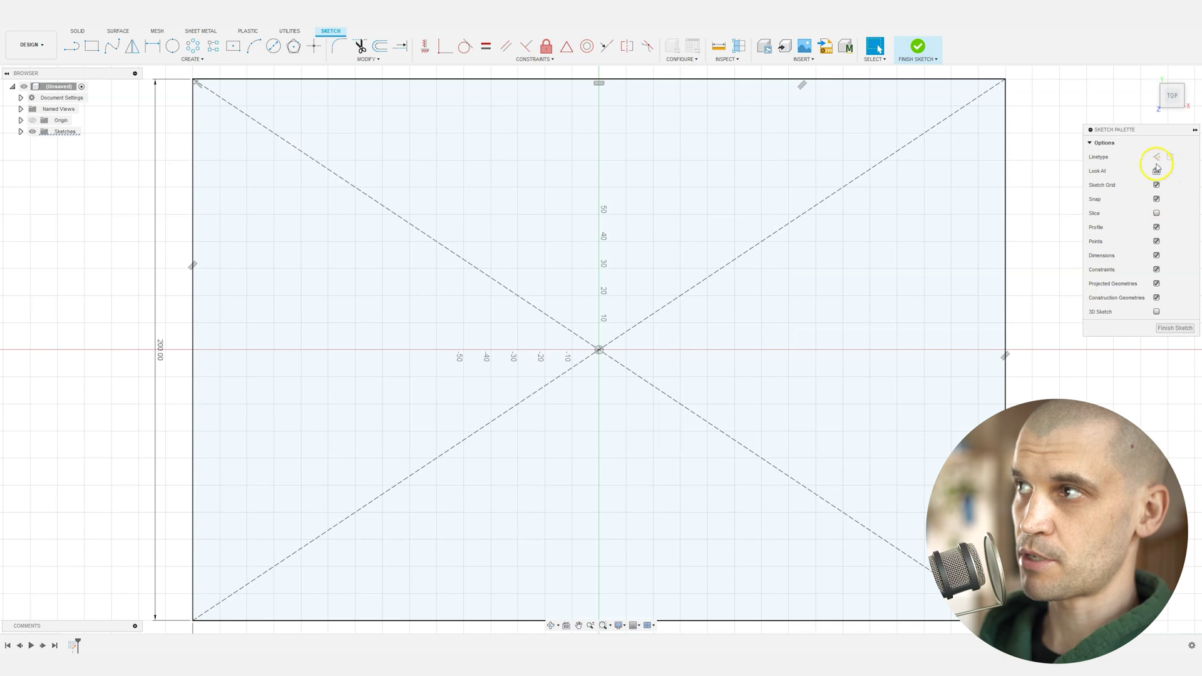
pyautogui.click(455, 214)
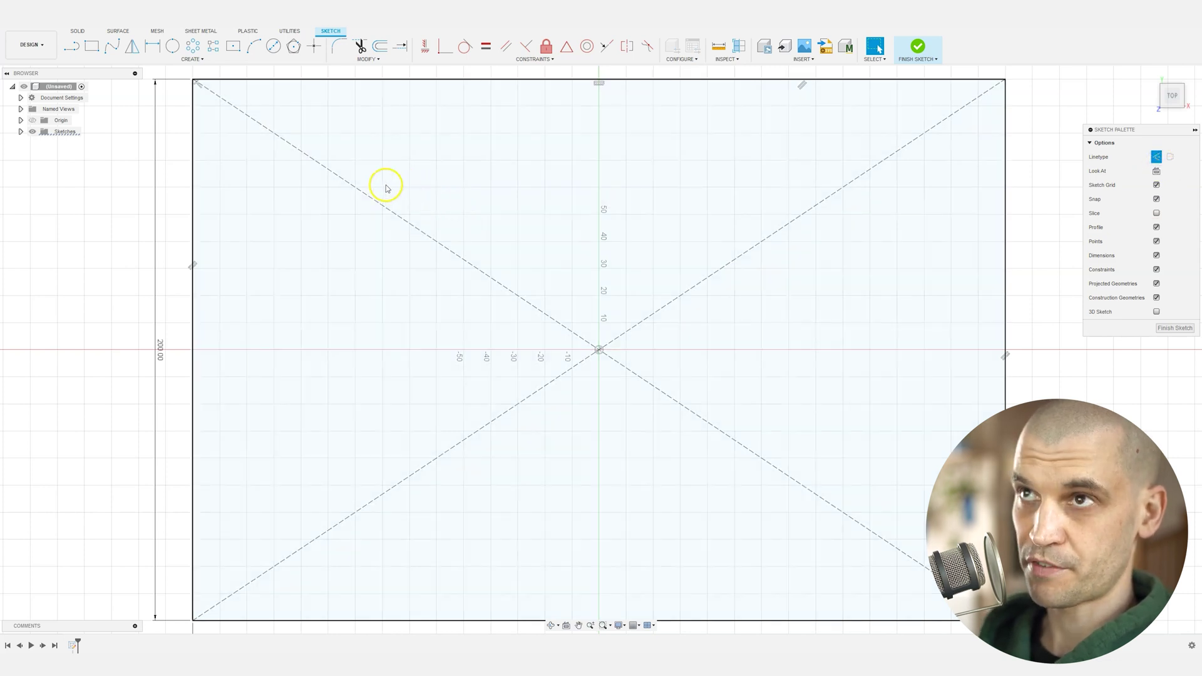
pyautogui.press('o')
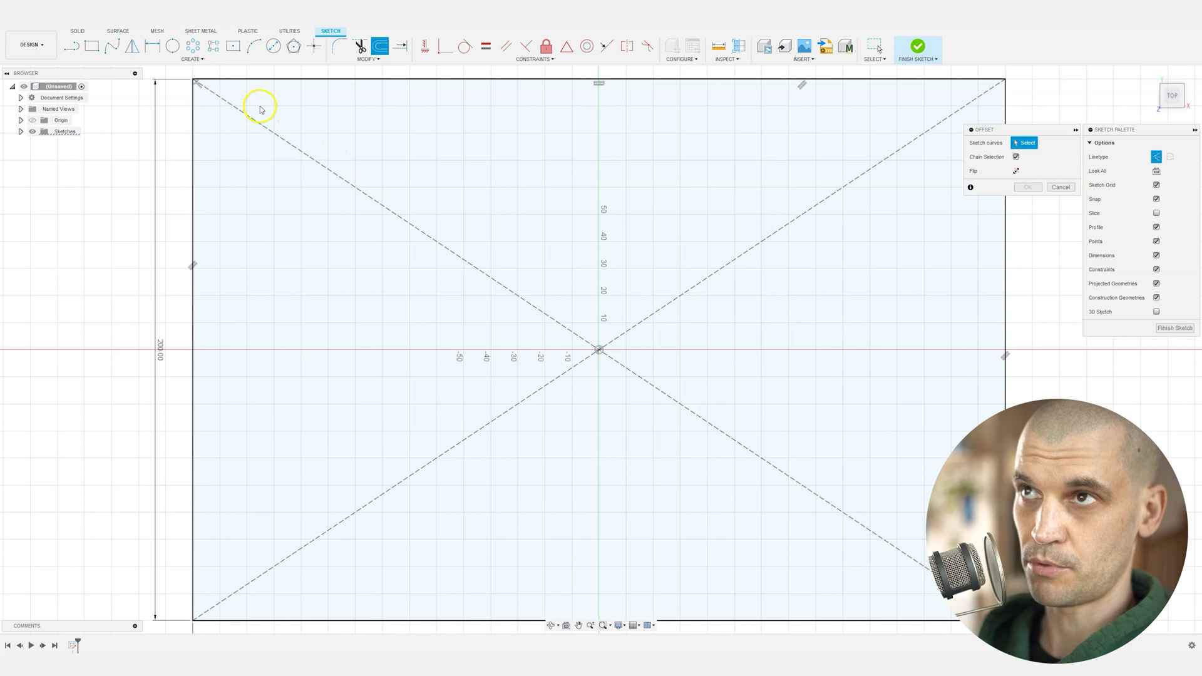
pyautogui.click(274, 79)
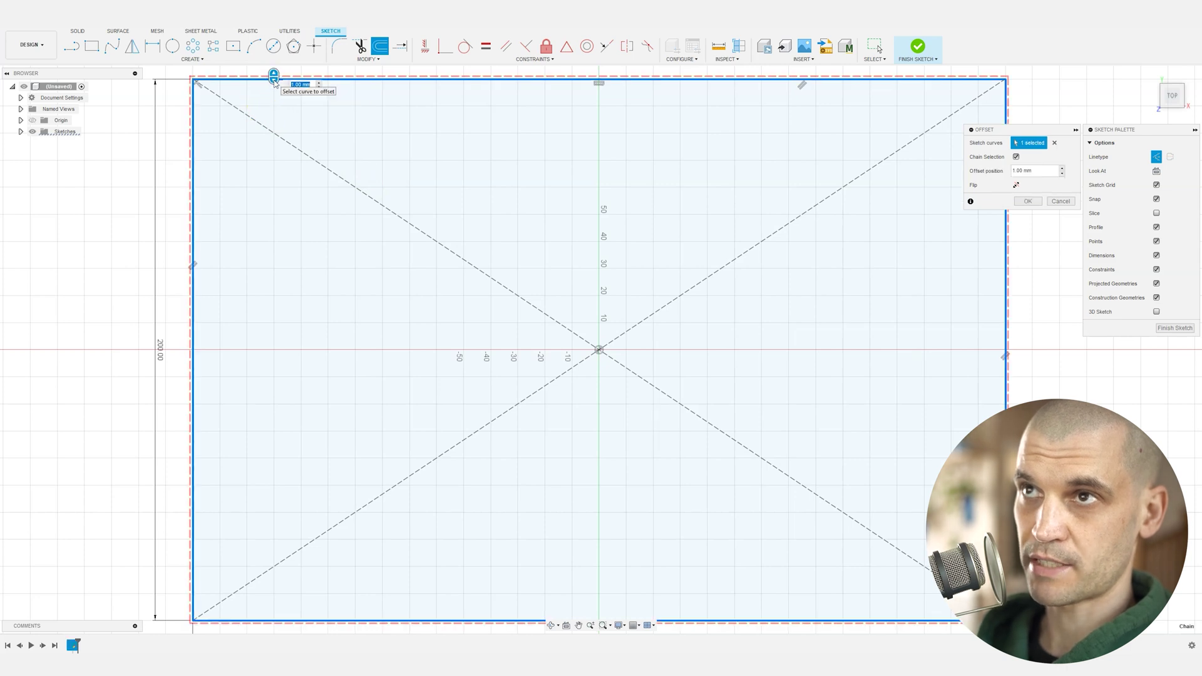
pyautogui.moveTo(274, 77); pyautogui.dragTo(274, 97)
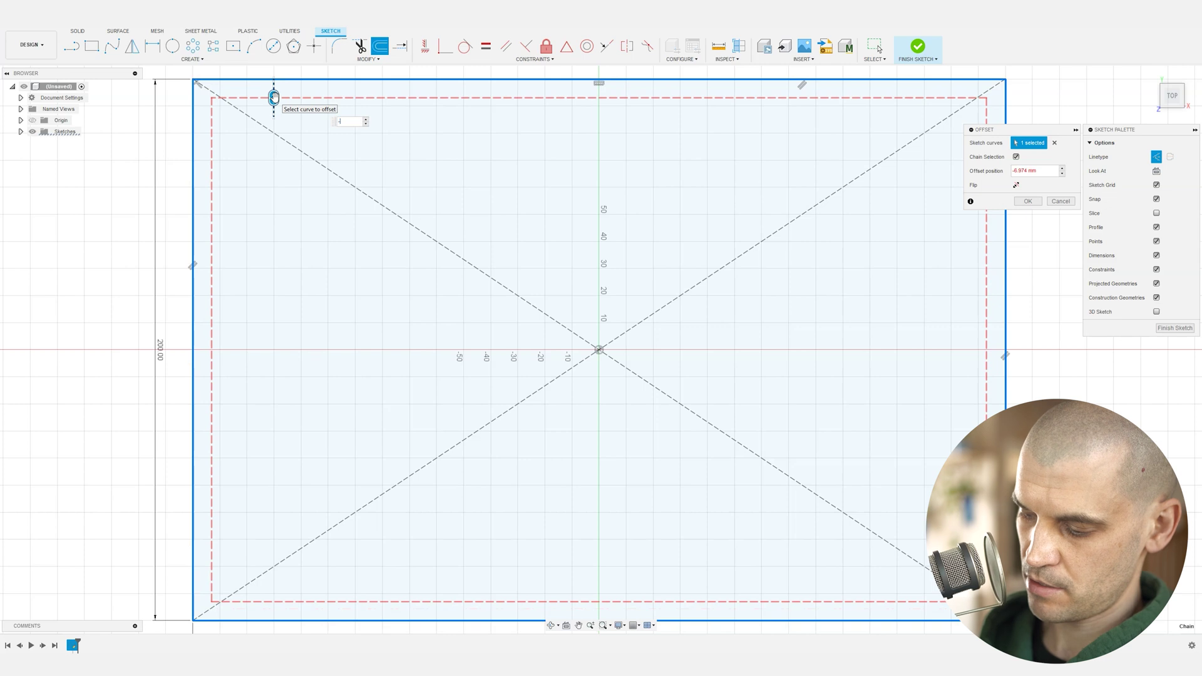
pyautogui.press('Return')
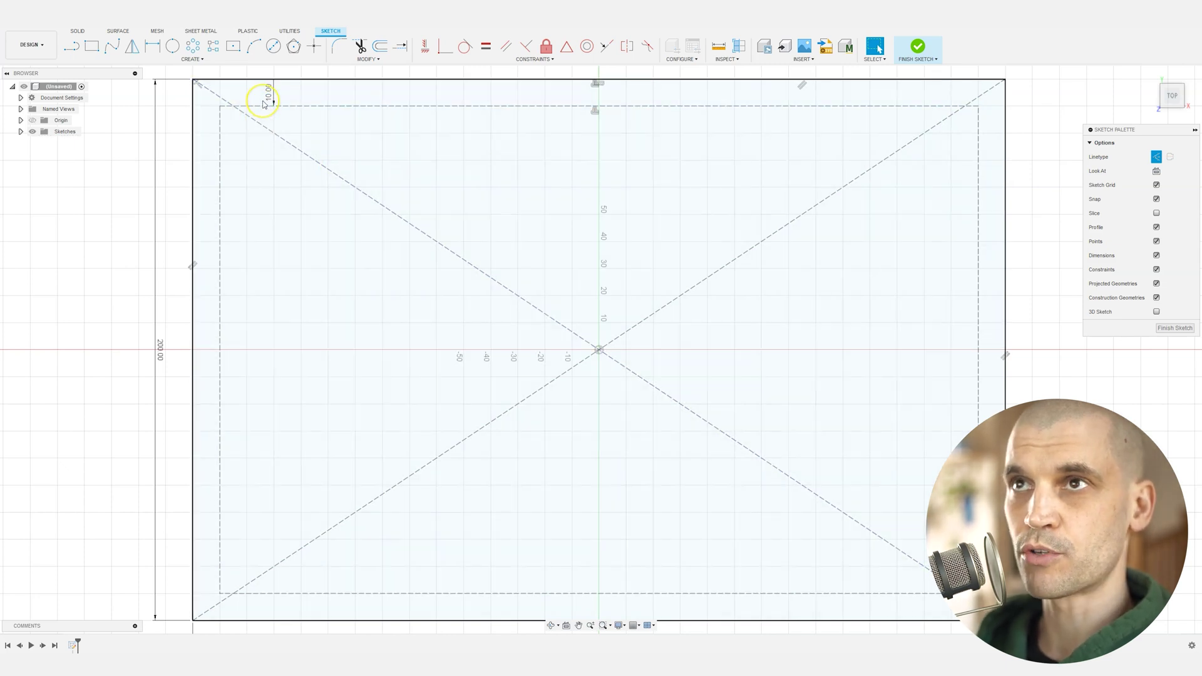
# Step: Draw a 16 mm diameter circle with normal linetype inside the upper-left corner of the offset rectangle
pyautogui.click(273, 47)
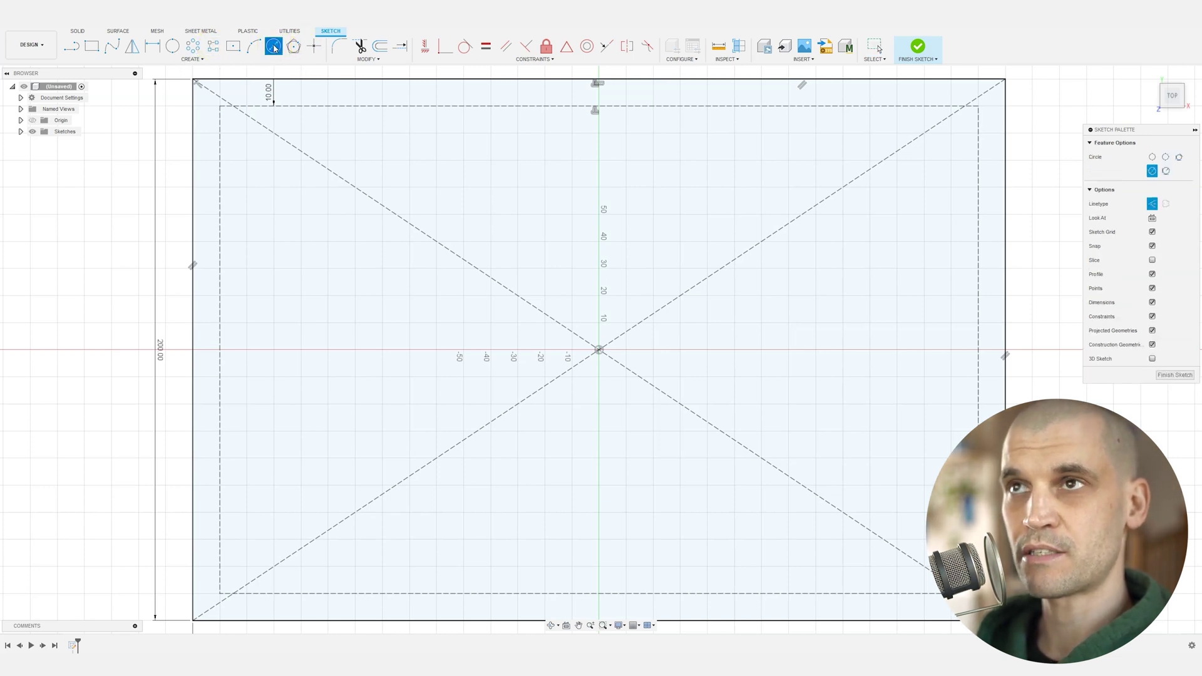
pyautogui.click(256, 145)
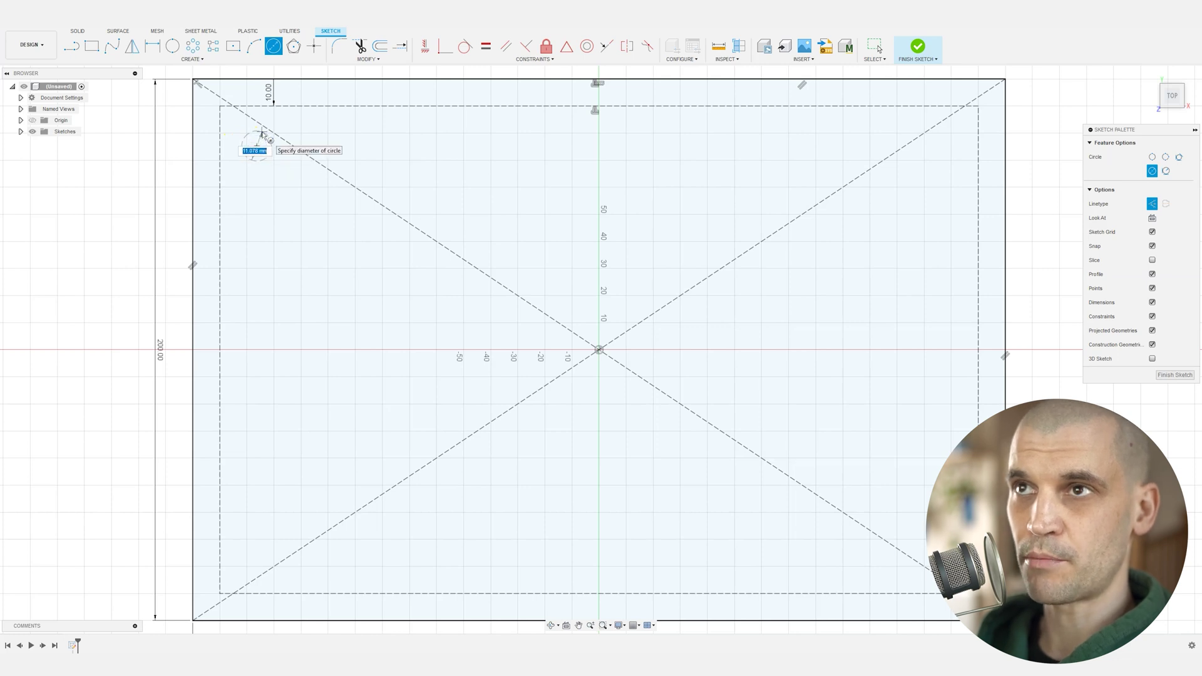
pyautogui.click(1152, 204)
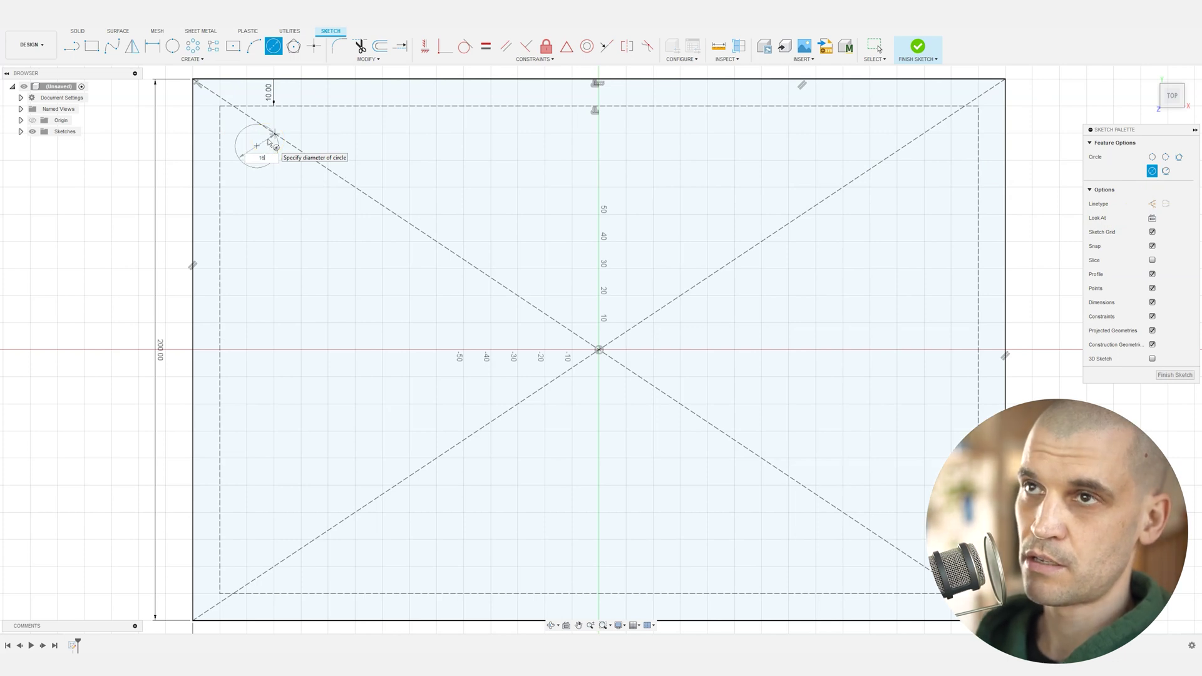
pyautogui.press('Return')
pyautogui.press('Escape')
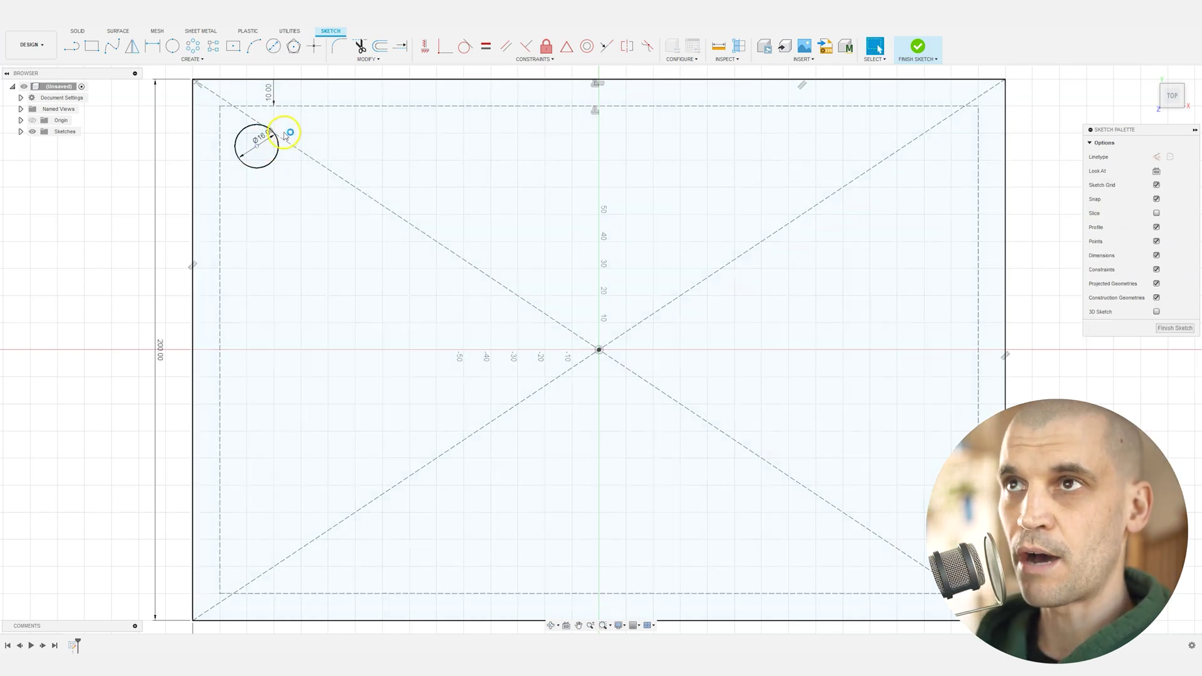
# Step: Constrain the circle tangent to the top and left construction lines of the offset rectangle
pyautogui.moveTo(290, 134); pyautogui.dragTo(548, 258, button='middle')
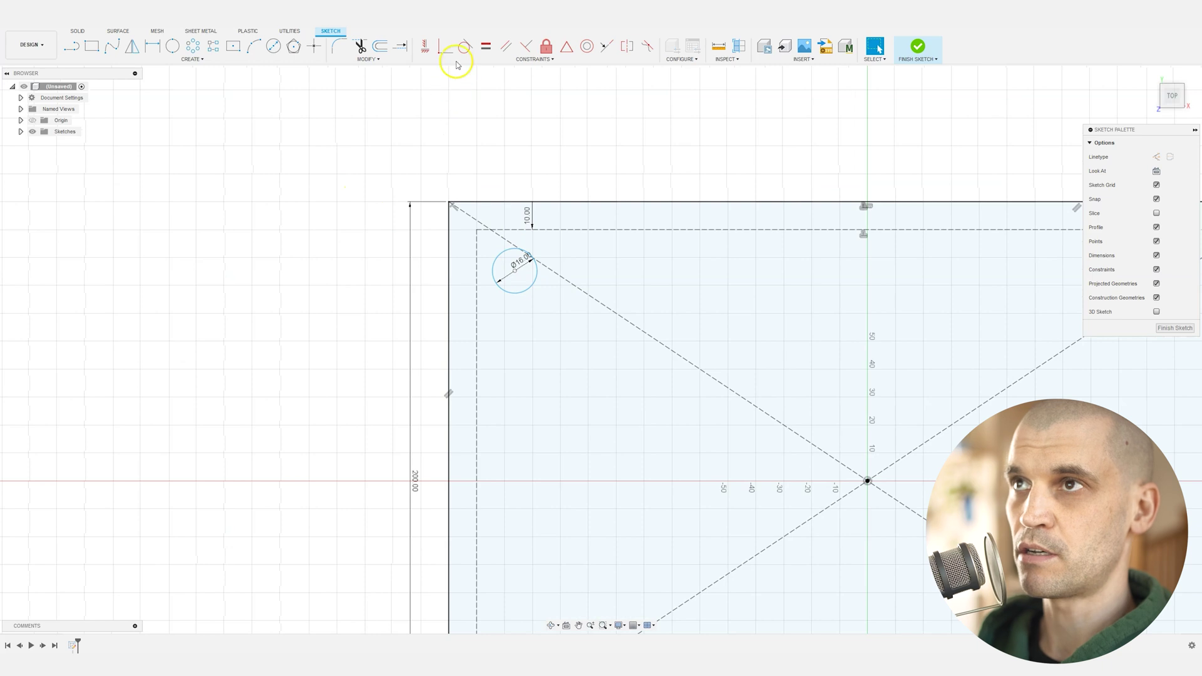
pyautogui.scroll(1, 523, 235)
pyautogui.scroll(1, 523, 236)
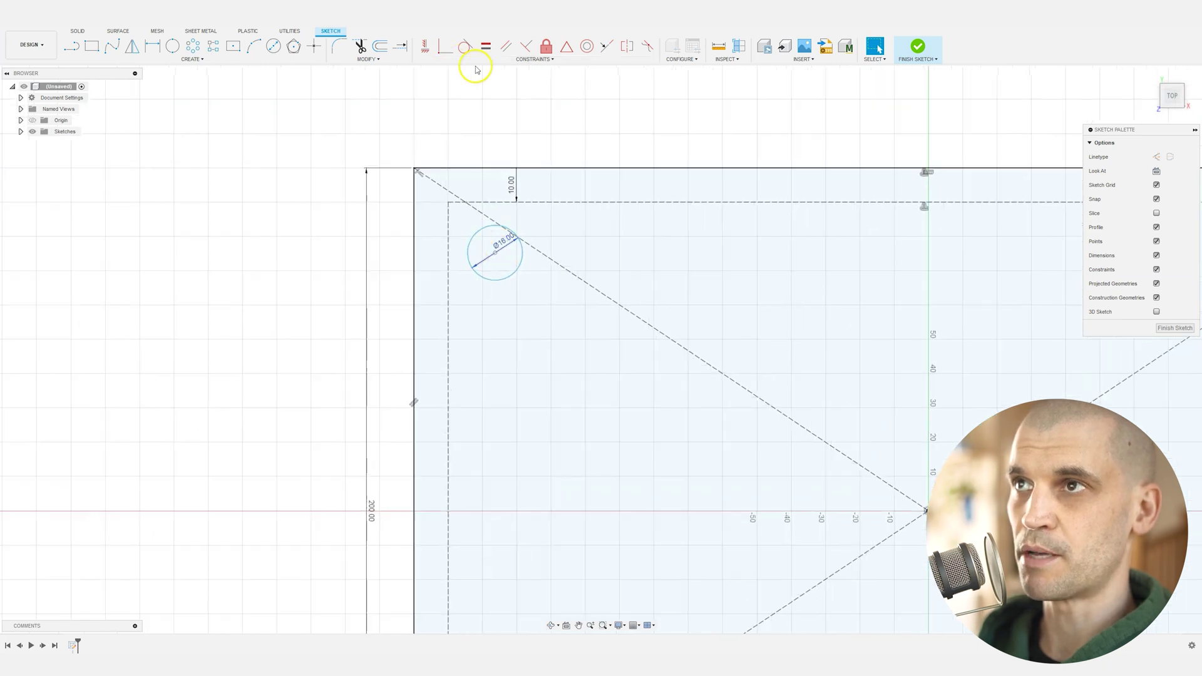
pyautogui.click(464, 47)
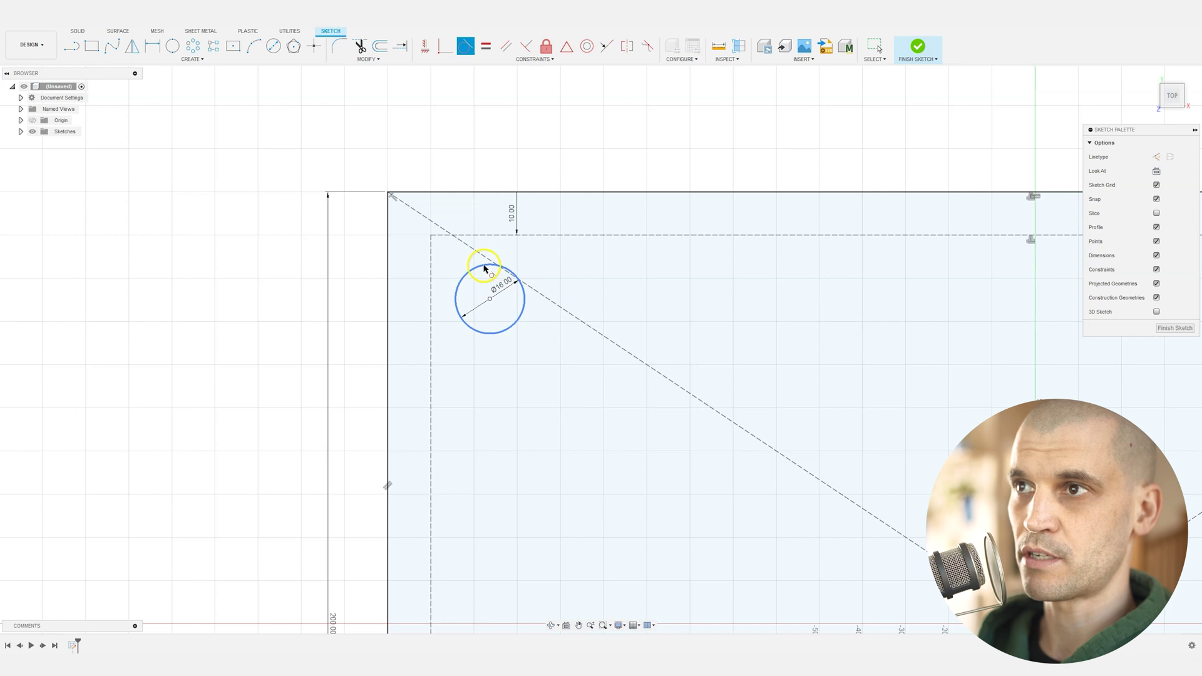
pyautogui.click(492, 236)
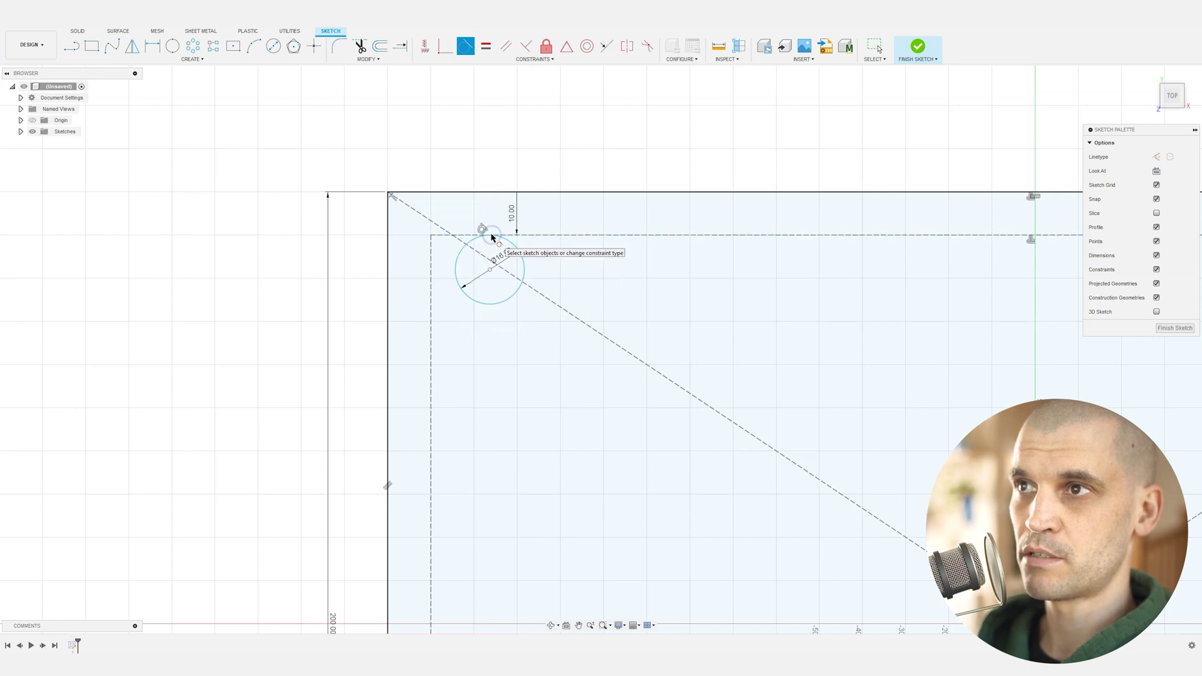
pyautogui.click(456, 269)
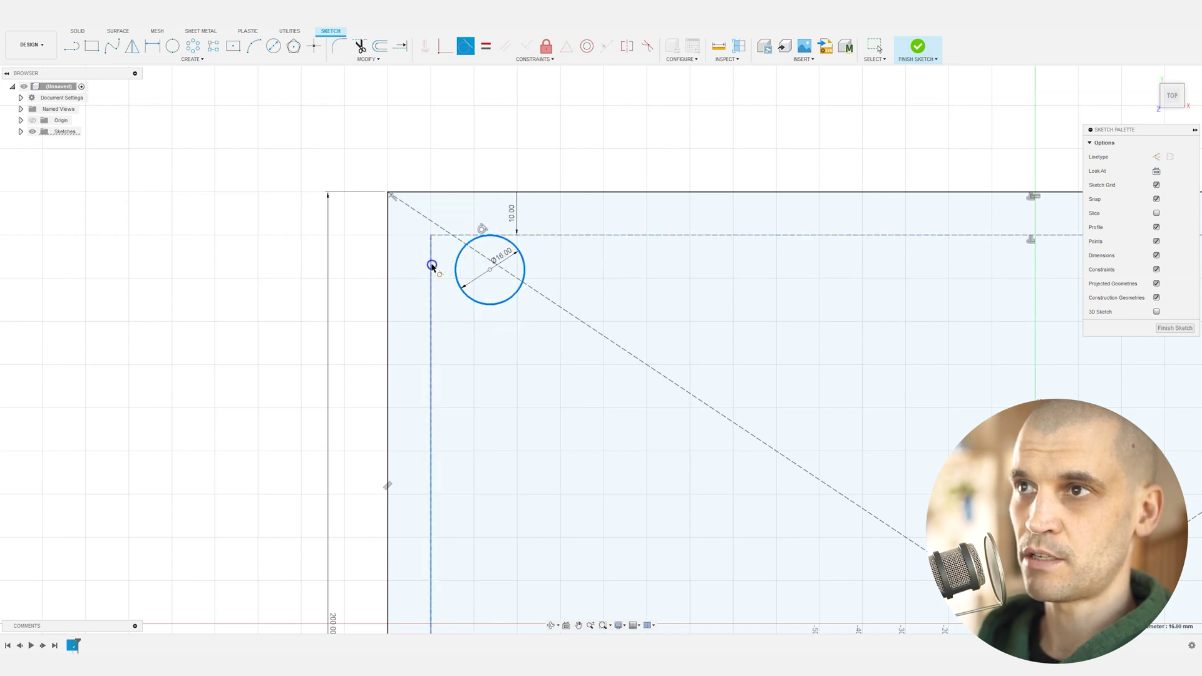
pyautogui.click(431, 265)
# Step: Begin a rectangular pattern of the circle with Extent distribution, spanning about 108 mm to the right and 79 mm downward
pyautogui.scroll(-3, 571, 316)
pyautogui.scroll(-3, 569, 314)
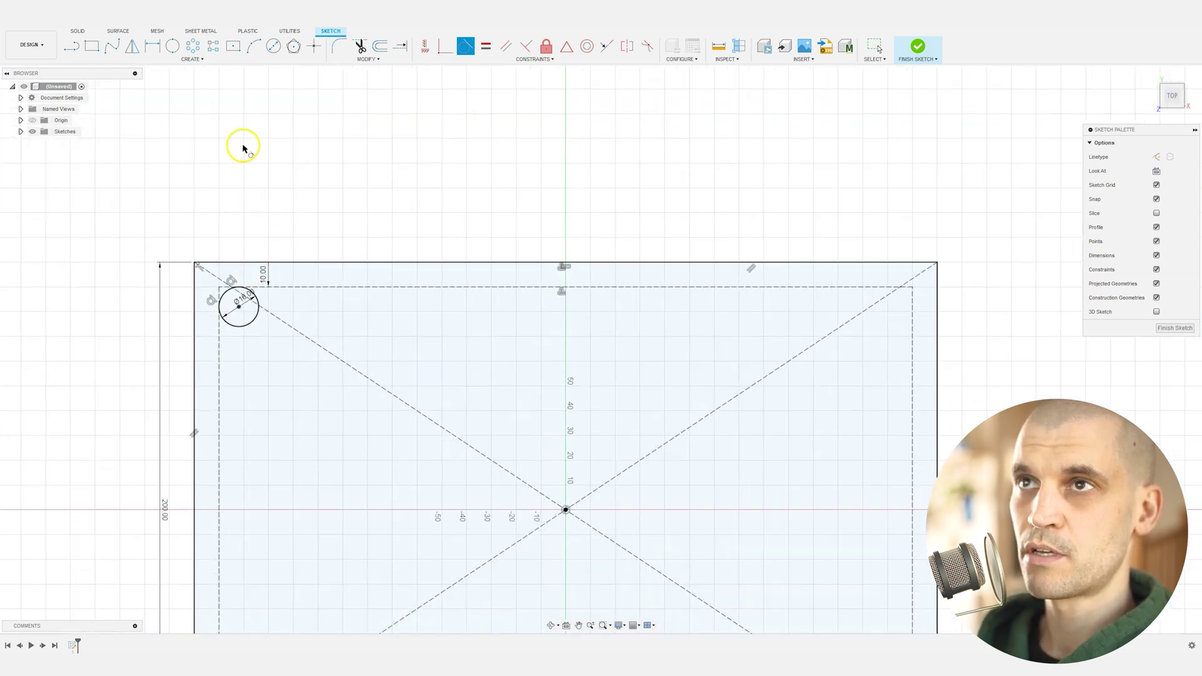
pyautogui.click(213, 46)
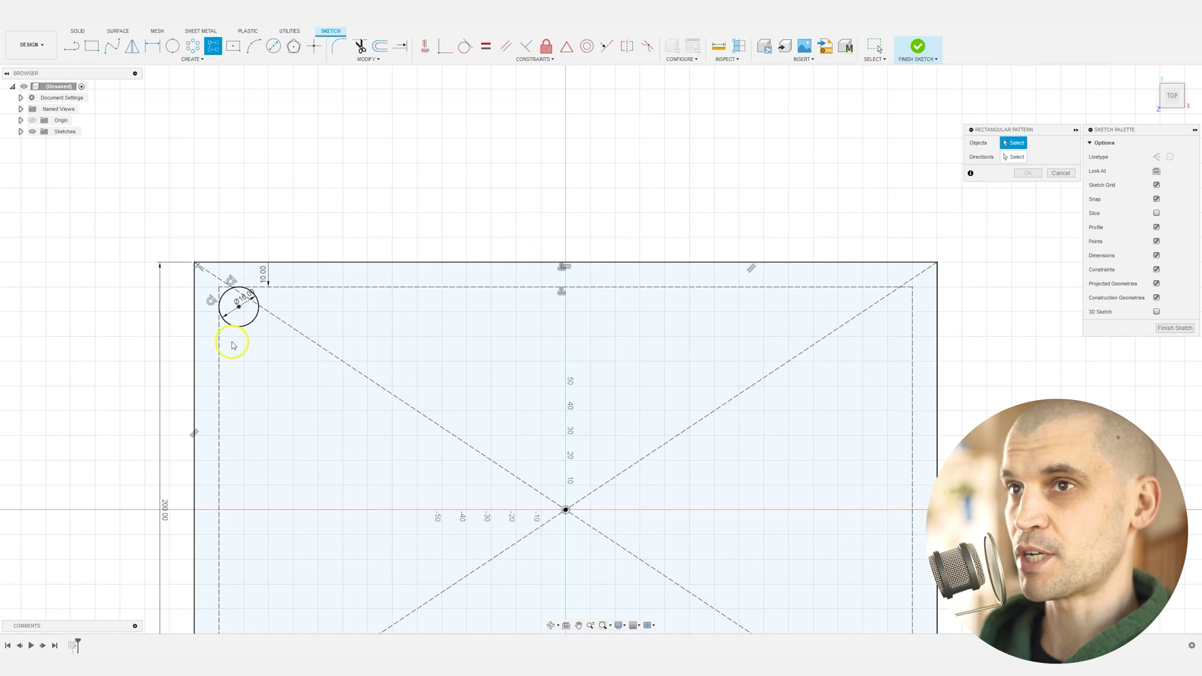
pyautogui.click(253, 315)
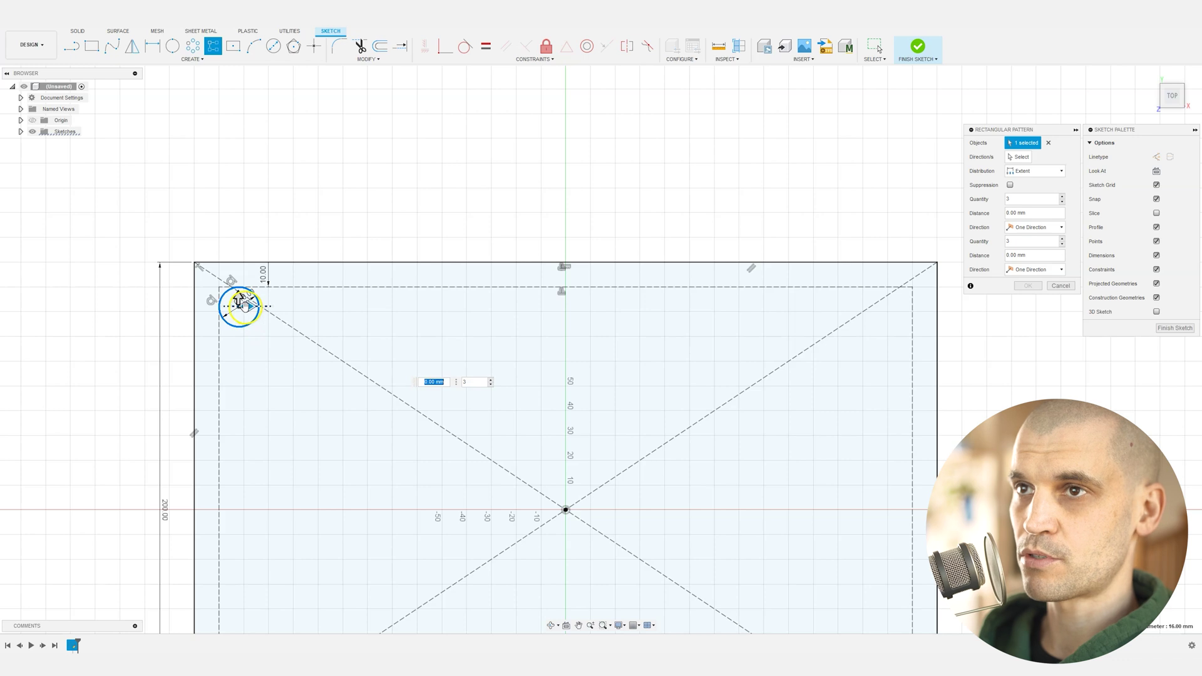
pyautogui.moveTo(246, 306); pyautogui.dragTo(512, 307)
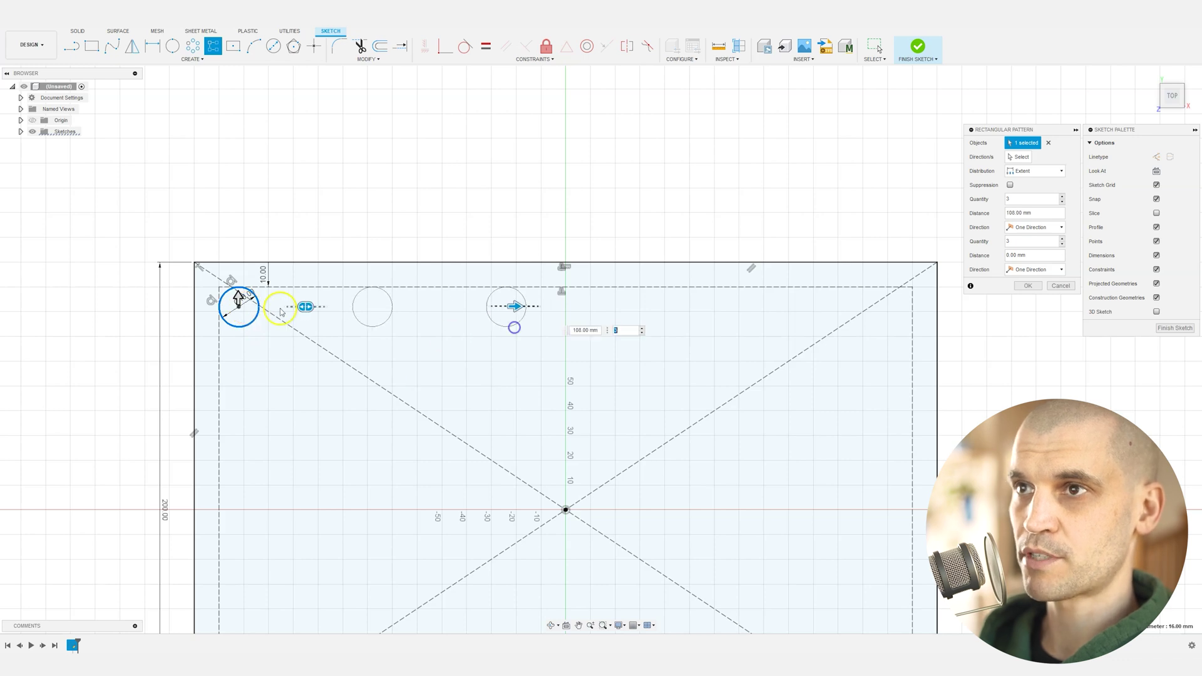
pyautogui.moveTo(238, 360); pyautogui.dragTo(245, 508)
pyautogui.click(1032, 176)
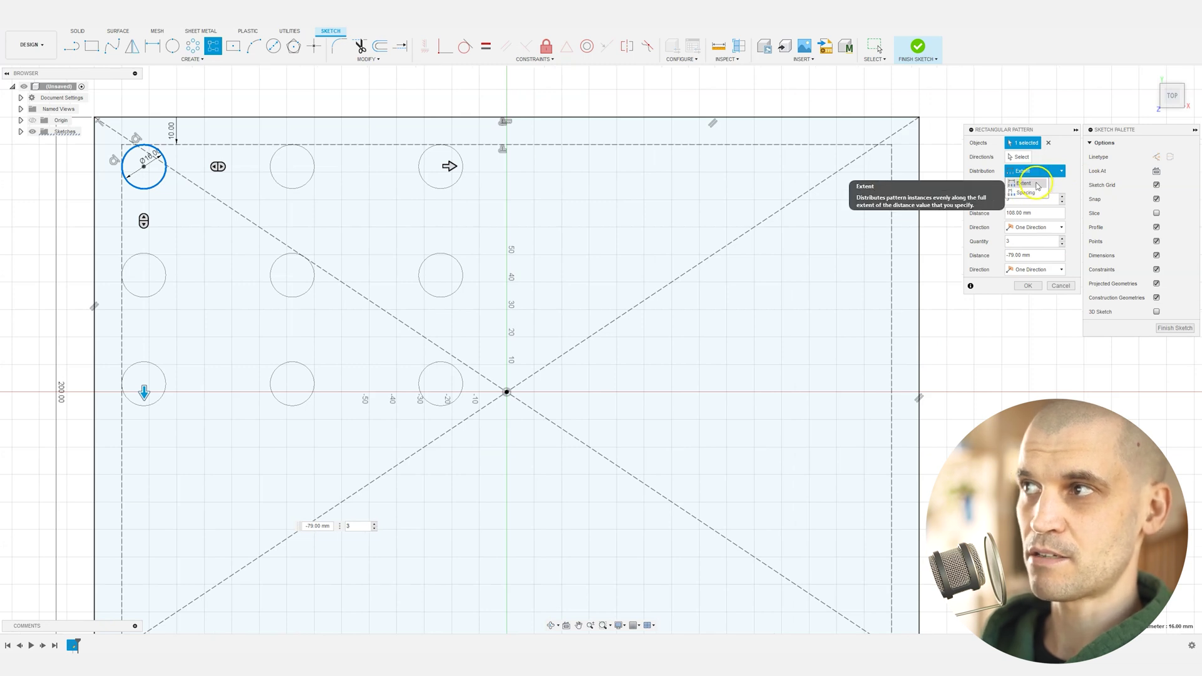
pyautogui.click(1036, 183)
# Step: Extend the pattern's horizontal distance to 264 mm so the last circle meets the right construction line
pyautogui.scroll(-2, 448, 201)
pyautogui.moveTo(453, 172); pyautogui.dragTo(872, 187)
pyautogui.scroll(8, 872, 187)
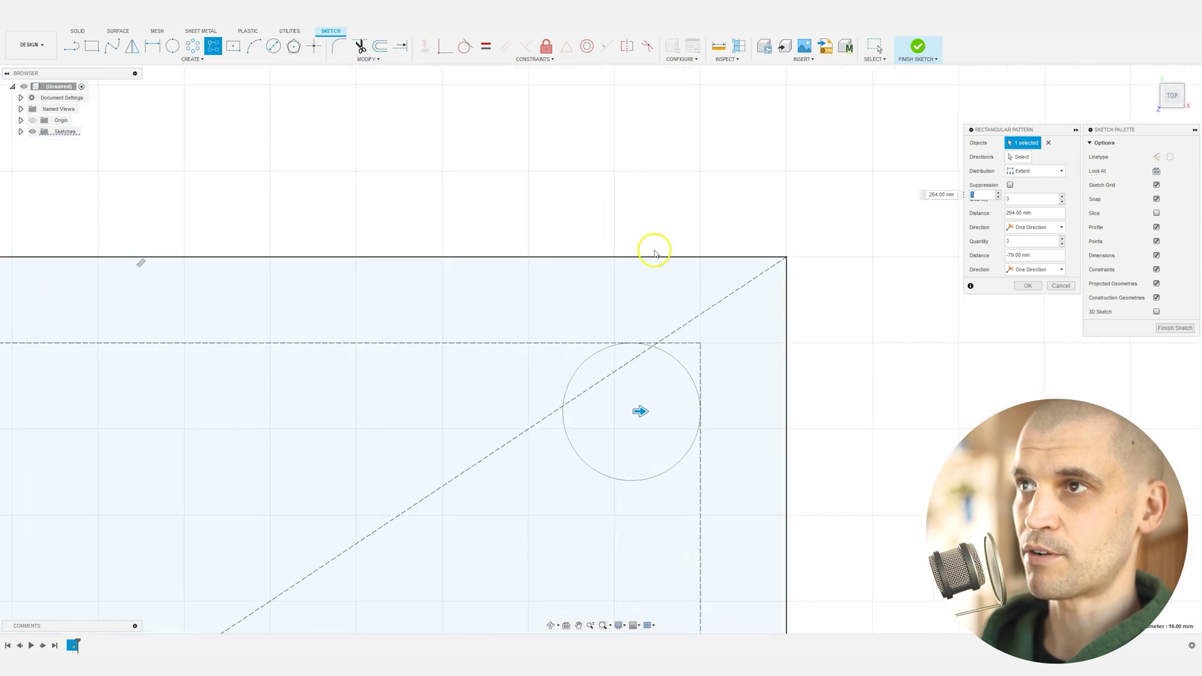
pyautogui.scroll(-6, 584, 419)
pyautogui.scroll(-5, 573, 429)
# Step: Extend the pattern's vertical distance to -164 mm so the last row meets the bottom construction line
pyautogui.scroll(5, 472, 348)
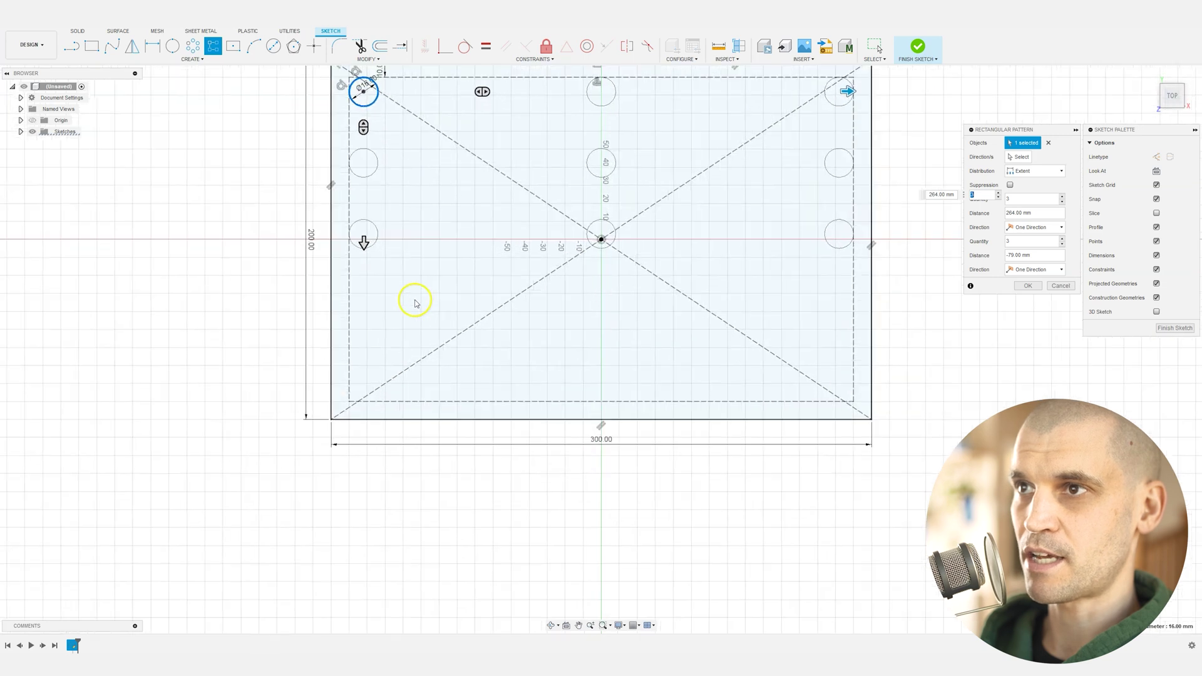
pyautogui.scroll(3, 401, 275)
pyautogui.moveTo(372, 207); pyautogui.dragTo(374, 422)
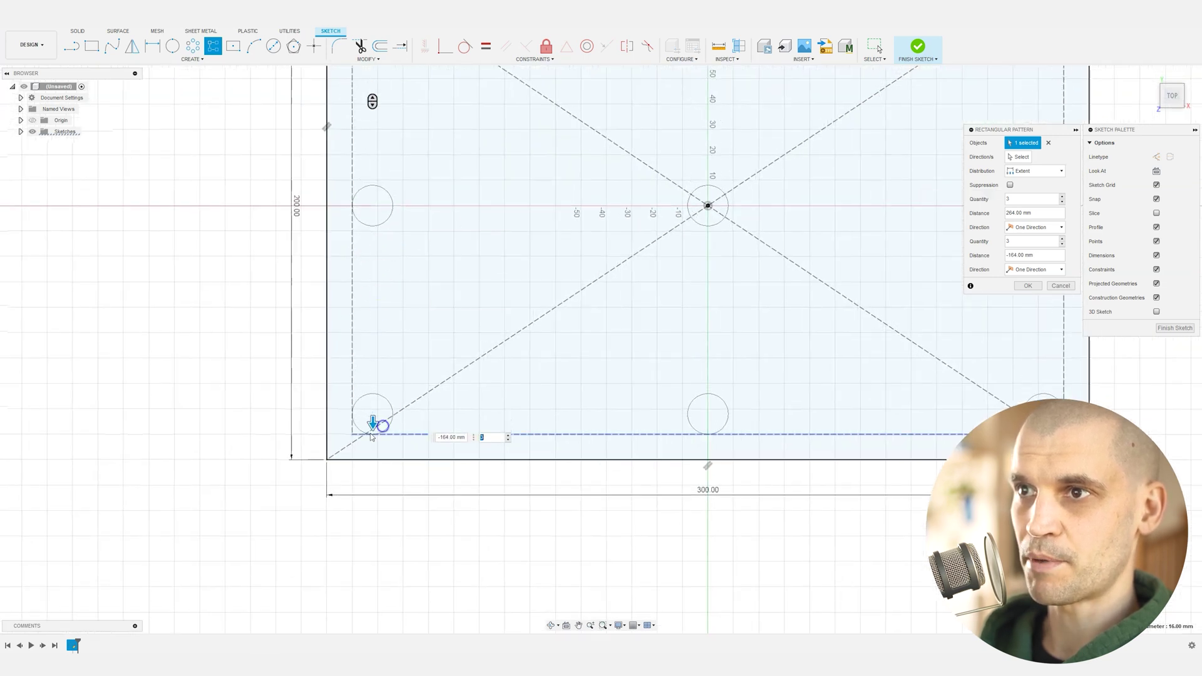
pyautogui.scroll(4, 350, 435)
pyautogui.scroll(-5, 313, 545)
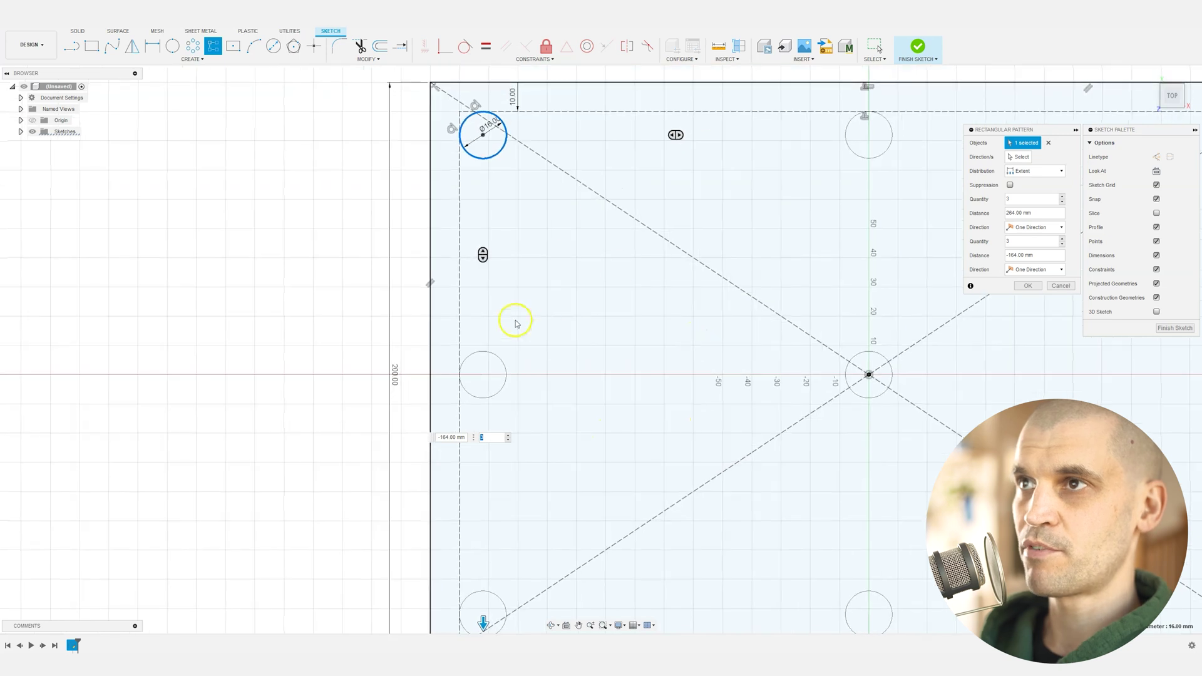
pyautogui.scroll(-3, 776, 294)
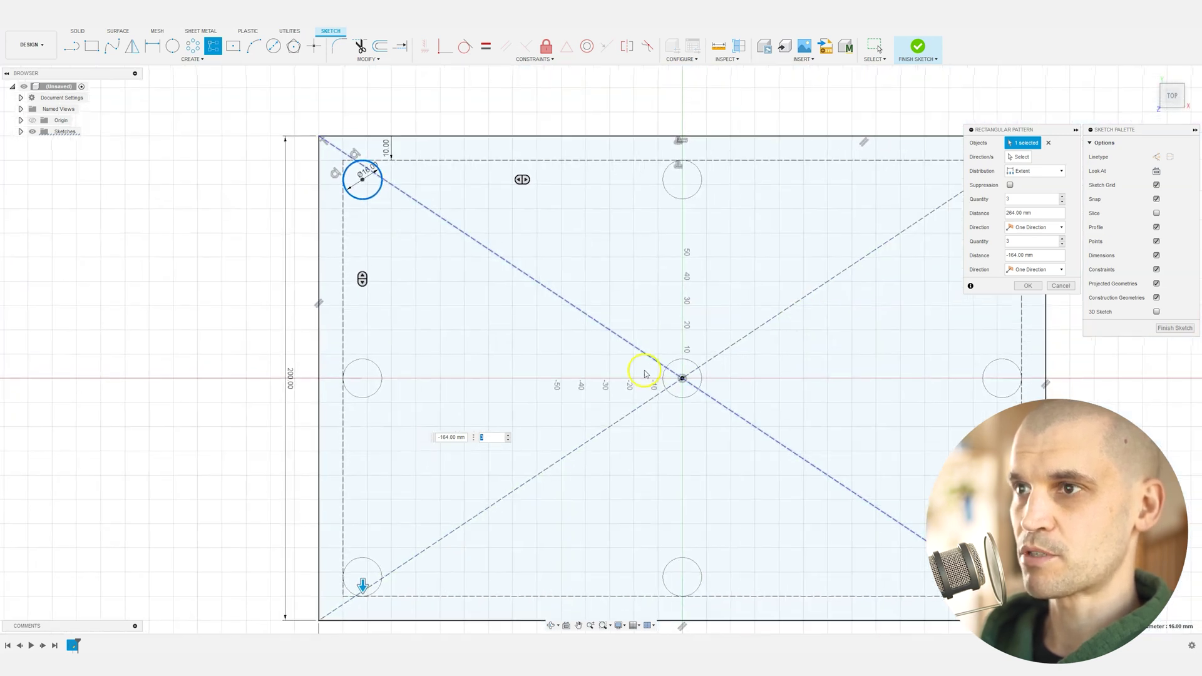
# Step: Set the quantity of pattern instances in the vertical direction to 11
pyautogui.click(509, 435)
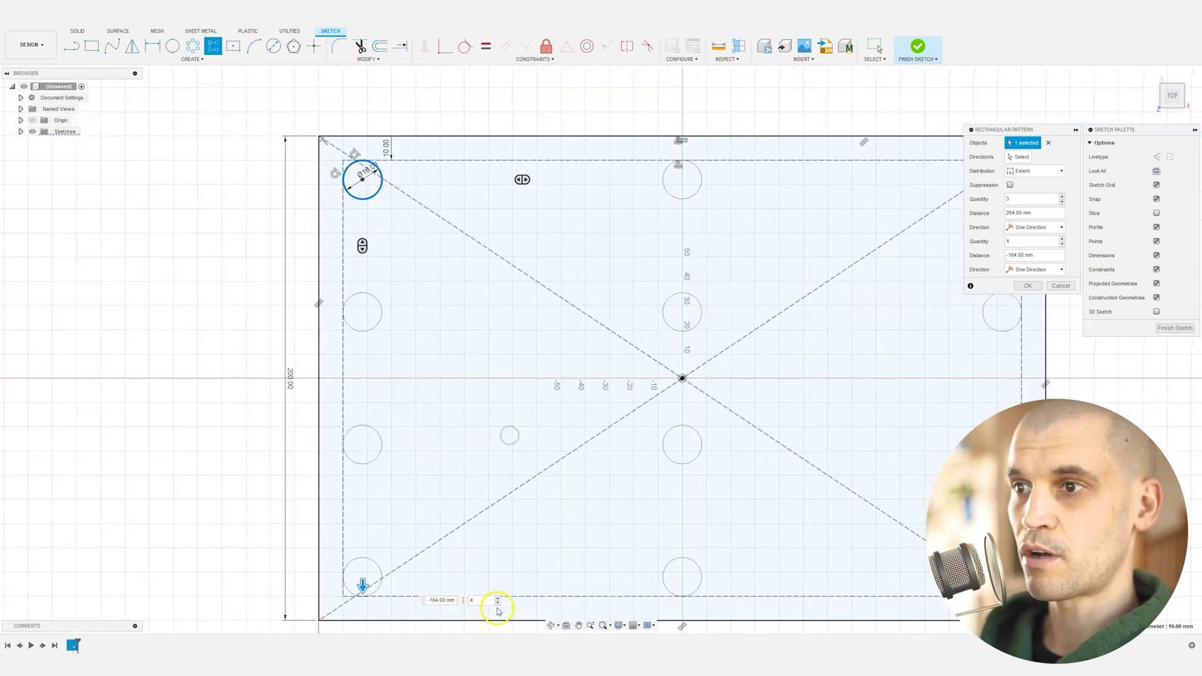
pyautogui.click(498, 598)
pyautogui.click(498, 596)
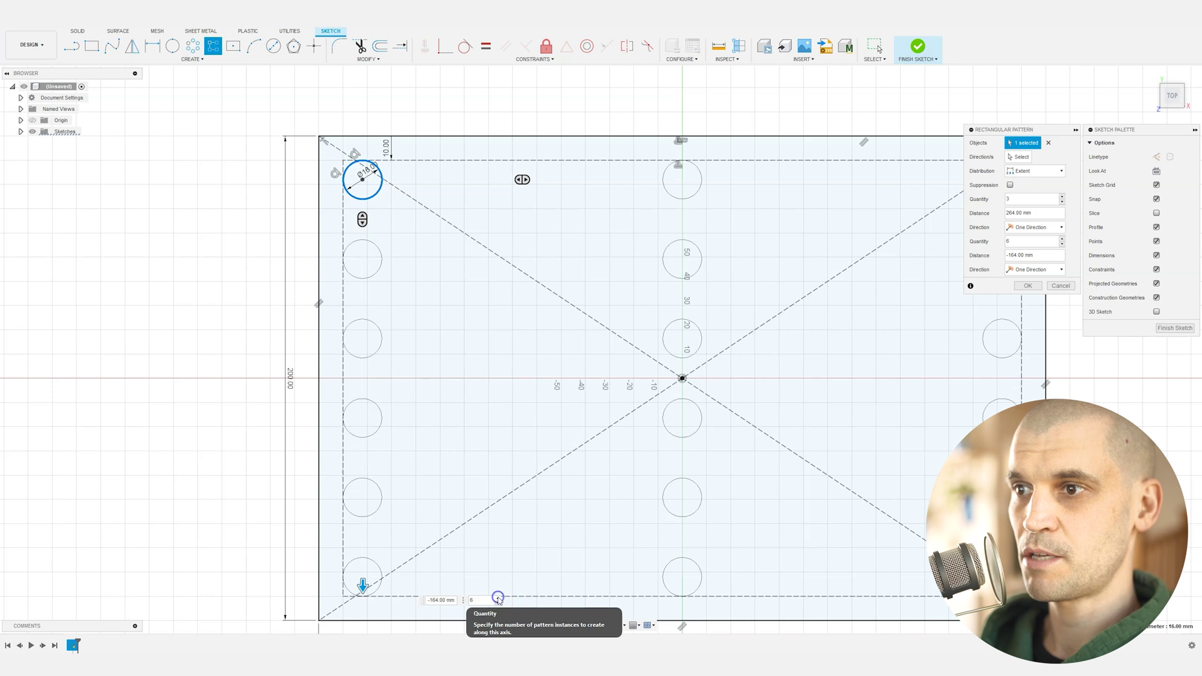
pyautogui.click(498, 598)
pyautogui.click(498, 598)
pyautogui.click(498, 598)
pyautogui.click(497, 598)
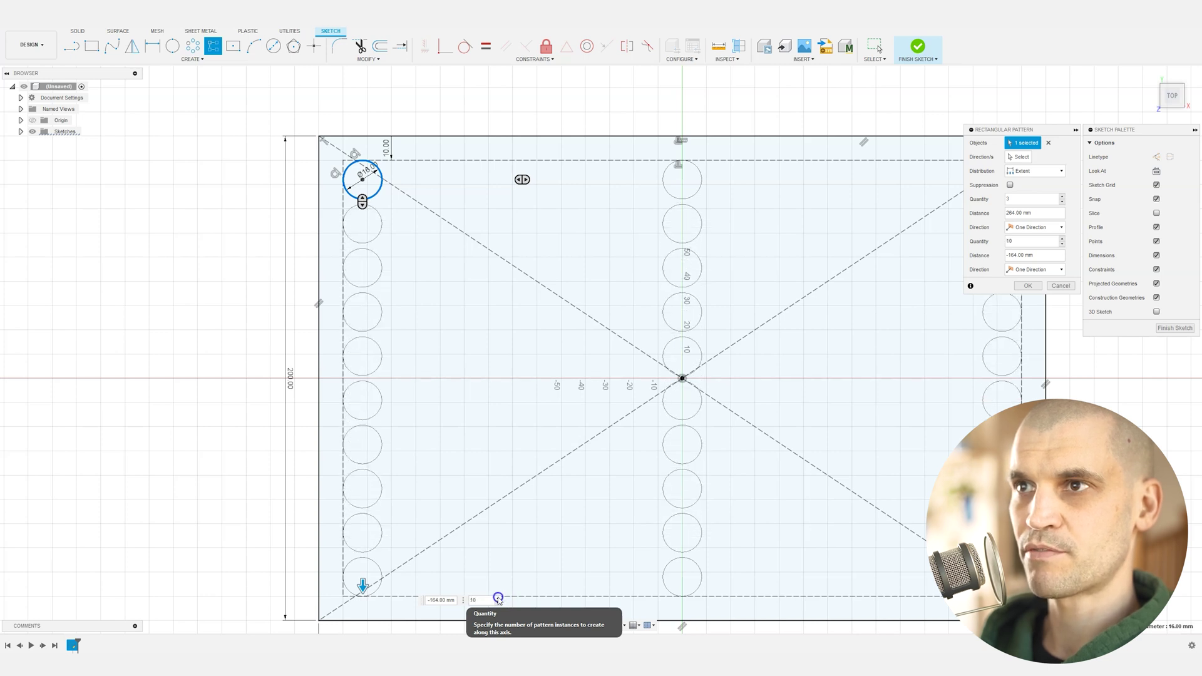
pyautogui.click(498, 598)
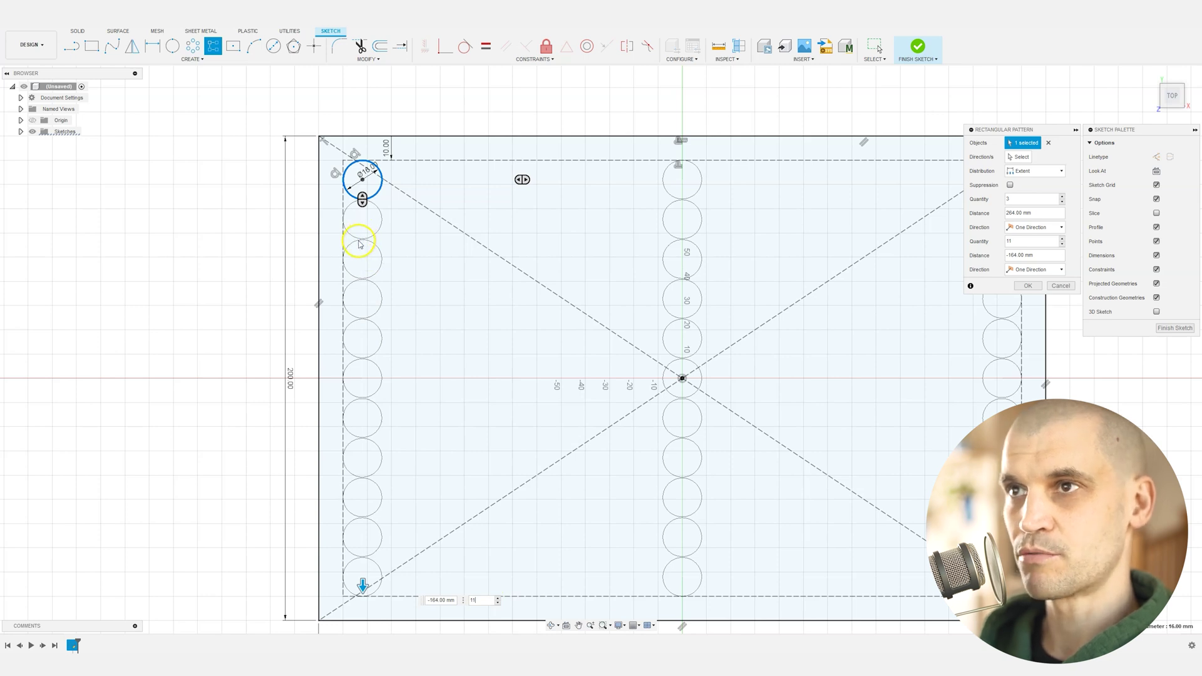
# Step: Set the pattern quantities to 16 circles horizontally and 10 vertically, and complete the rectangular pattern
pyautogui.click(498, 603)
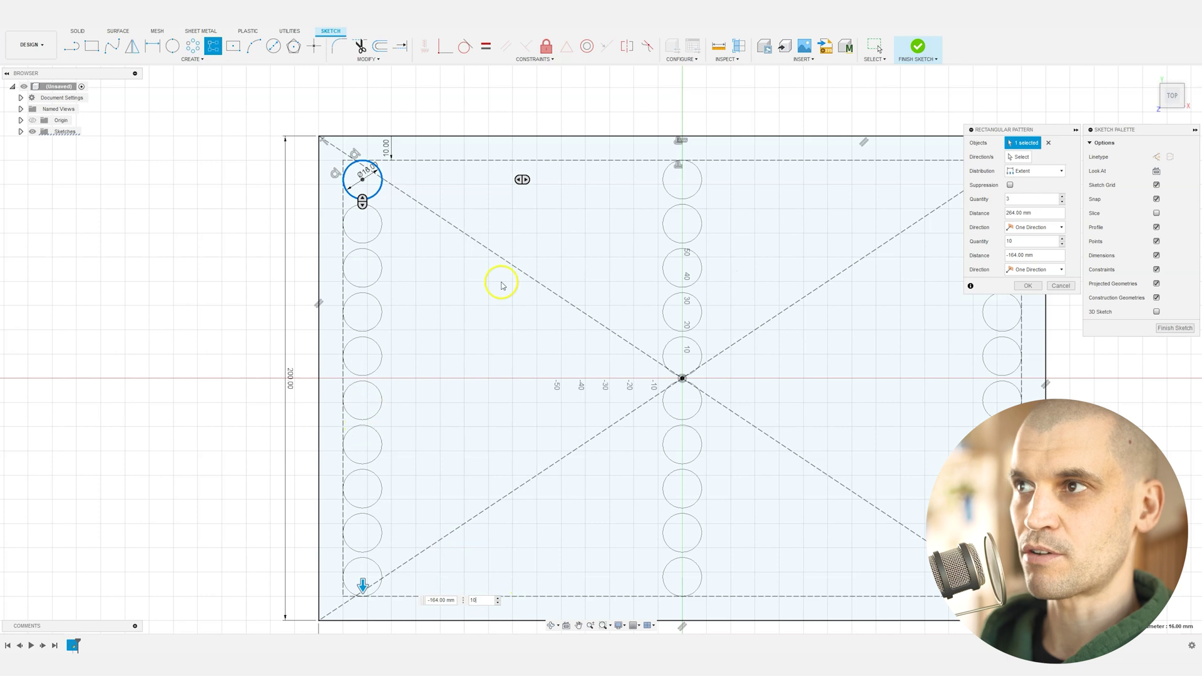
pyautogui.click(1064, 199)
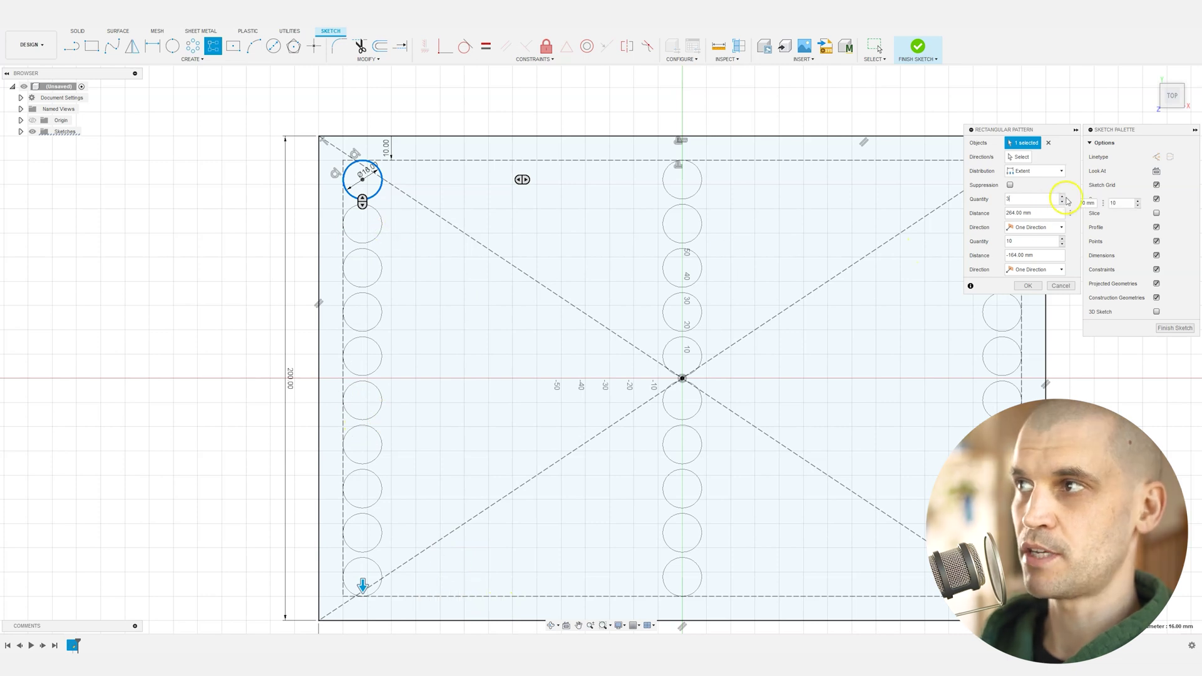
pyautogui.click(1062, 197)
pyautogui.click(1061, 197)
pyautogui.click(1062, 196)
pyautogui.click(1062, 197)
pyautogui.click(1062, 196)
pyautogui.click(1062, 197)
pyautogui.click(1062, 196)
pyautogui.click(1062, 196)
pyautogui.click(1061, 197)
pyautogui.click(1061, 197)
pyautogui.click(1062, 196)
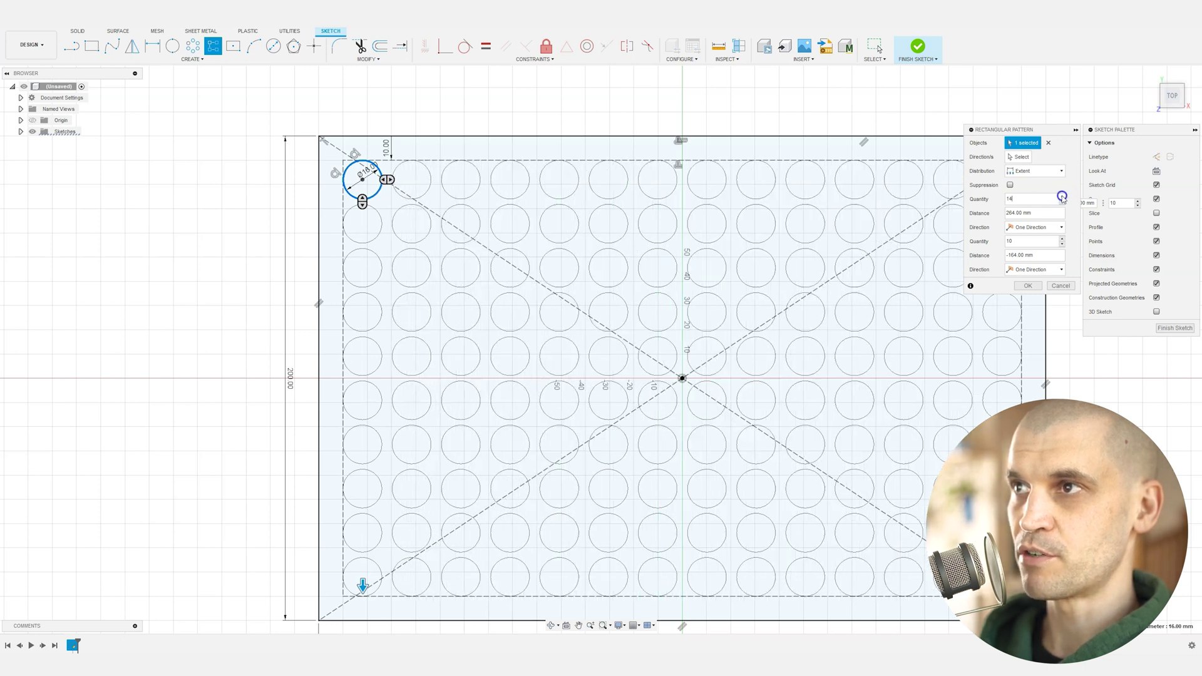
pyautogui.click(1062, 196)
pyautogui.click(1062, 197)
pyautogui.click(1061, 197)
pyautogui.click(1061, 196)
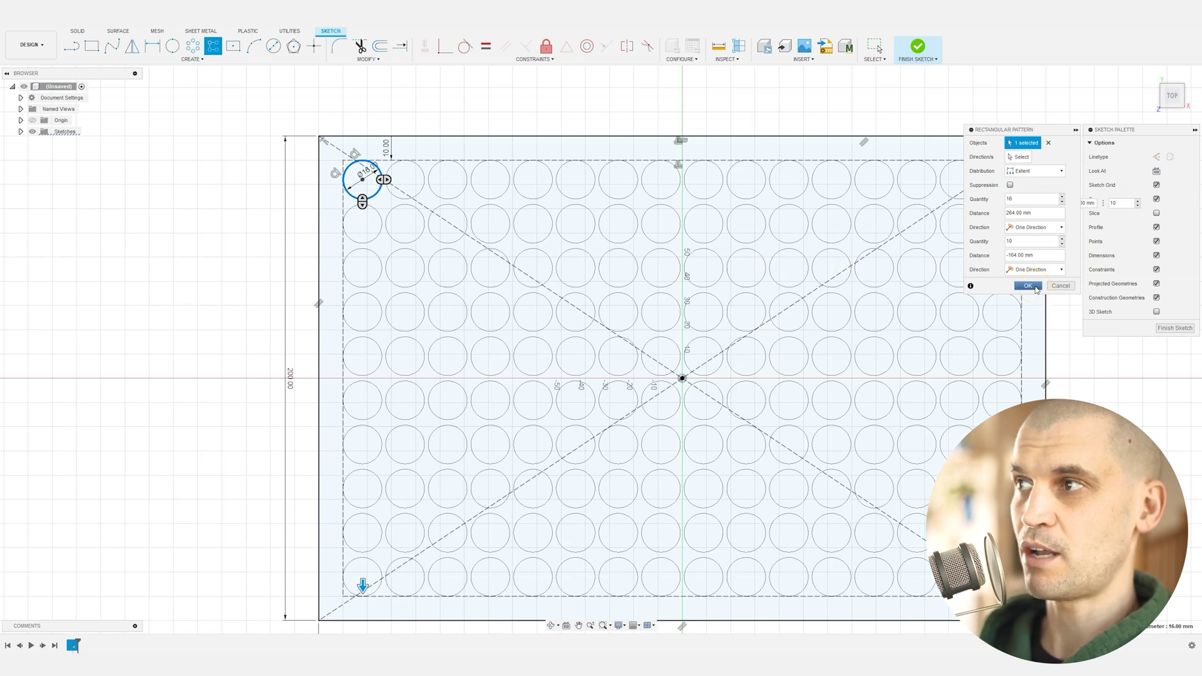
pyautogui.click(1028, 286)
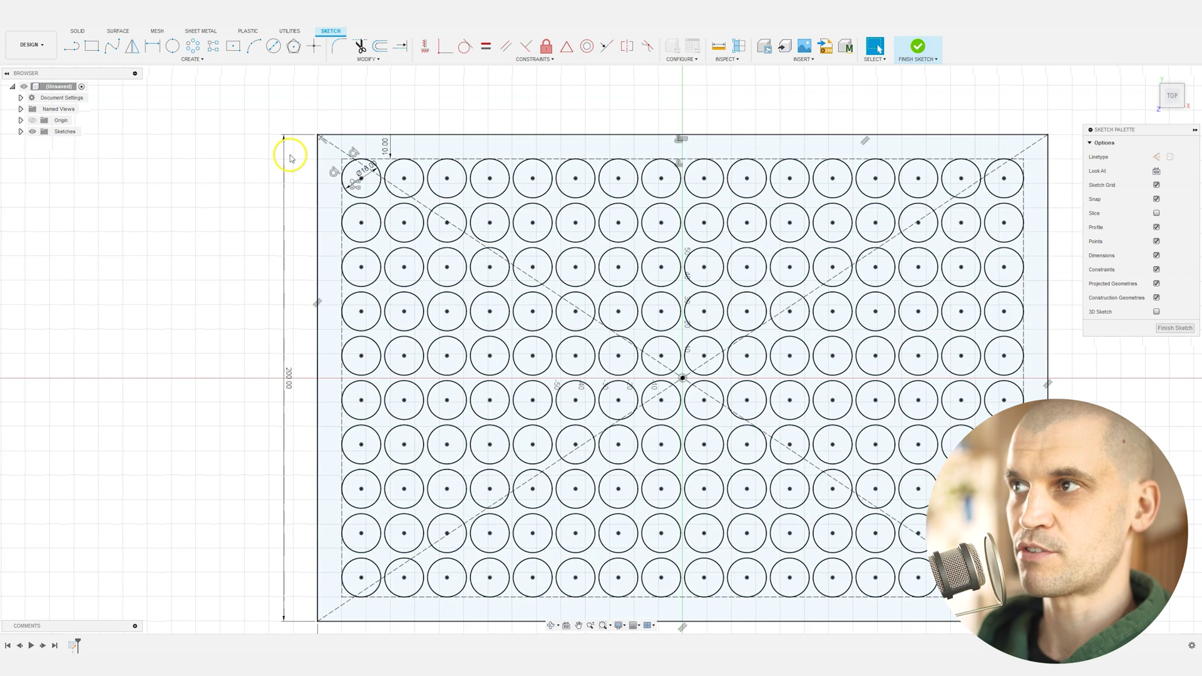
# Step: Reopen the rectangular pattern's settings from the first circle for review and leave them without changes
pyautogui.scroll(3, 357, 200)
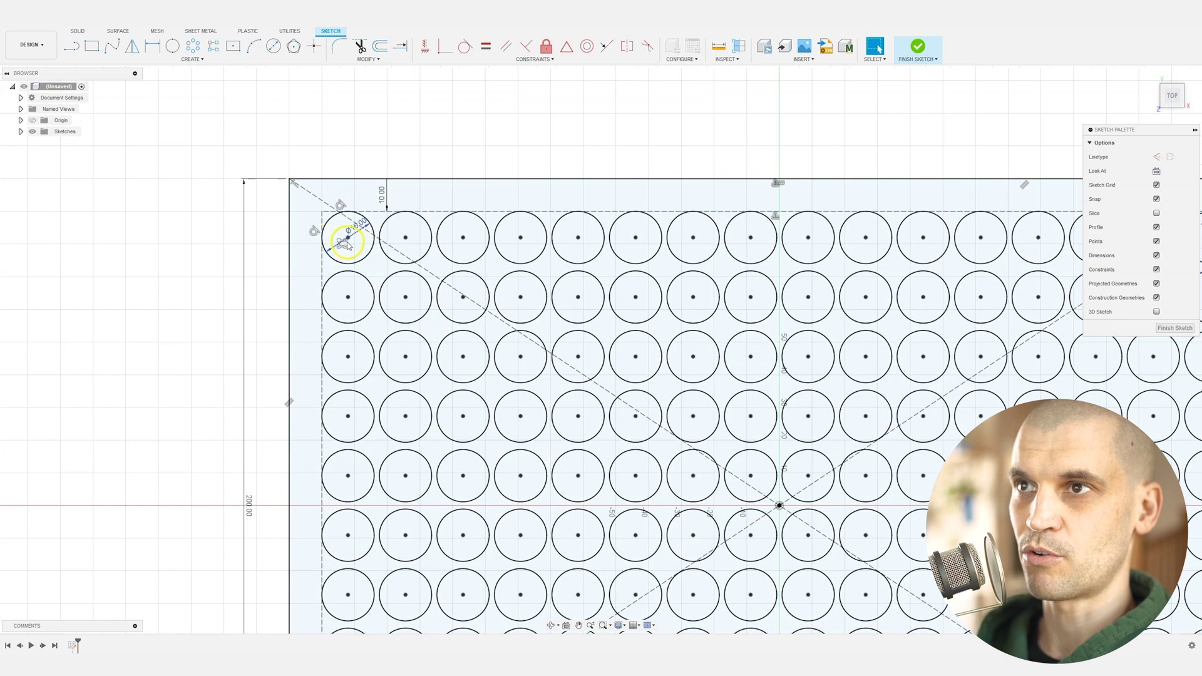
pyautogui.scroll(2, 341, 241)
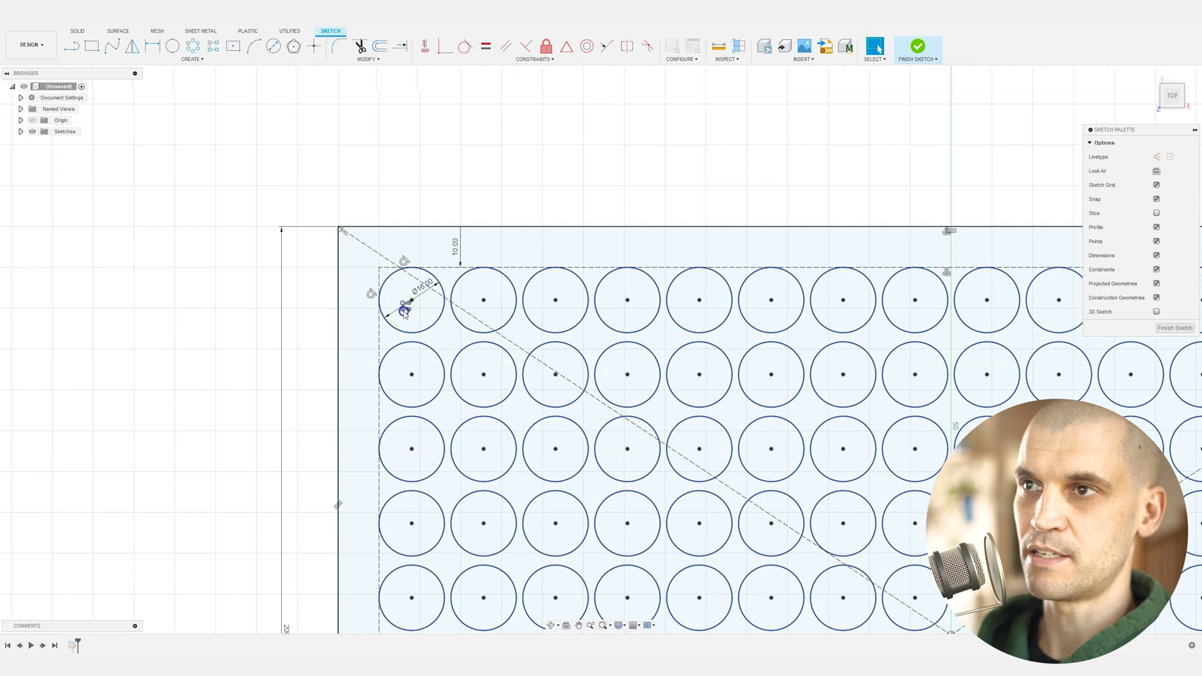
pyautogui.doubleClick(404, 310)
pyautogui.click(987, 198)
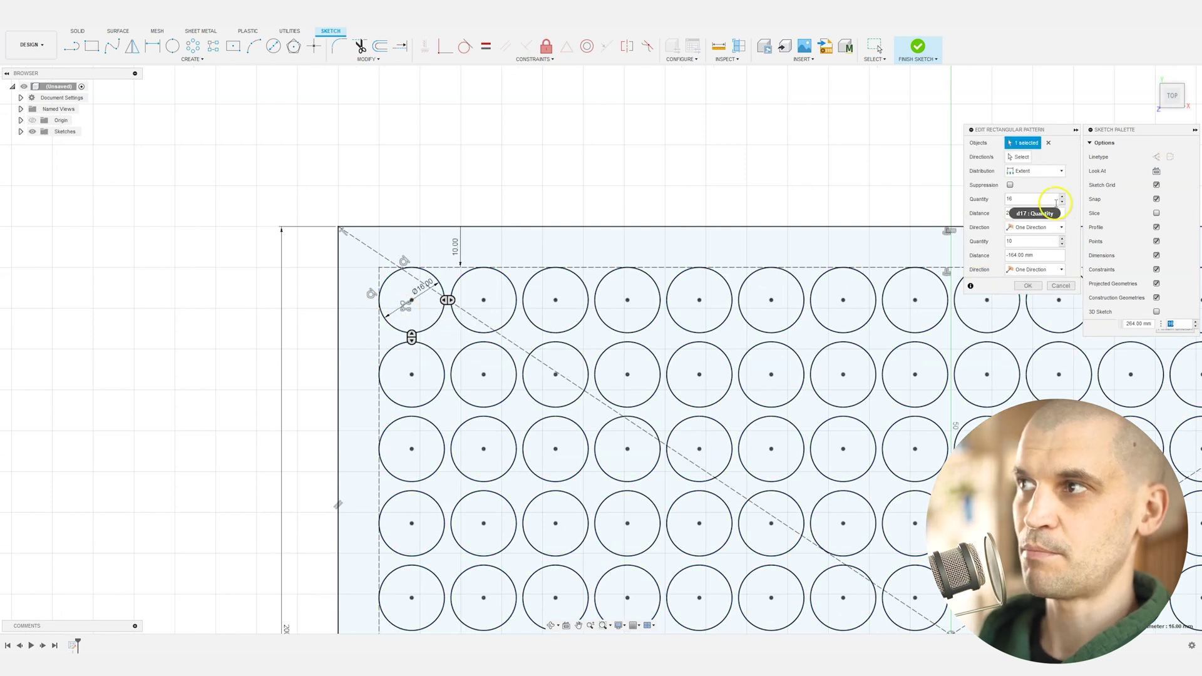
pyautogui.click(1062, 286)
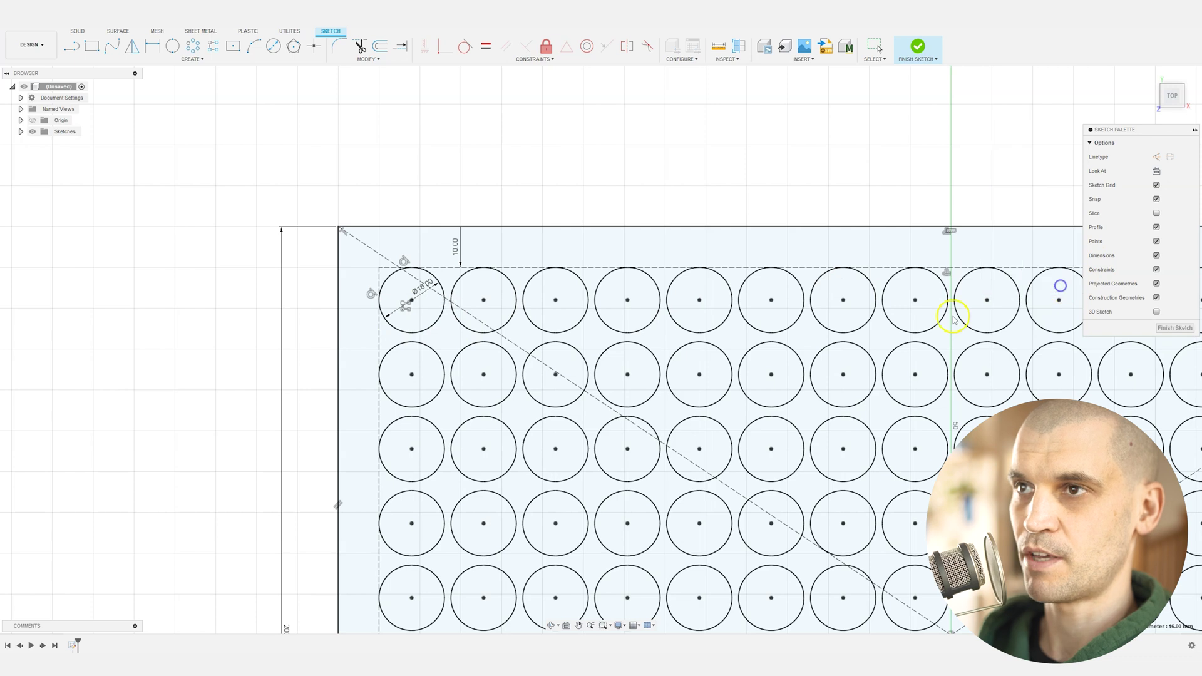
# Step: Finish the sketch and extrude the plate profile around the circles by 18 mm as a new body
pyautogui.press('F6')
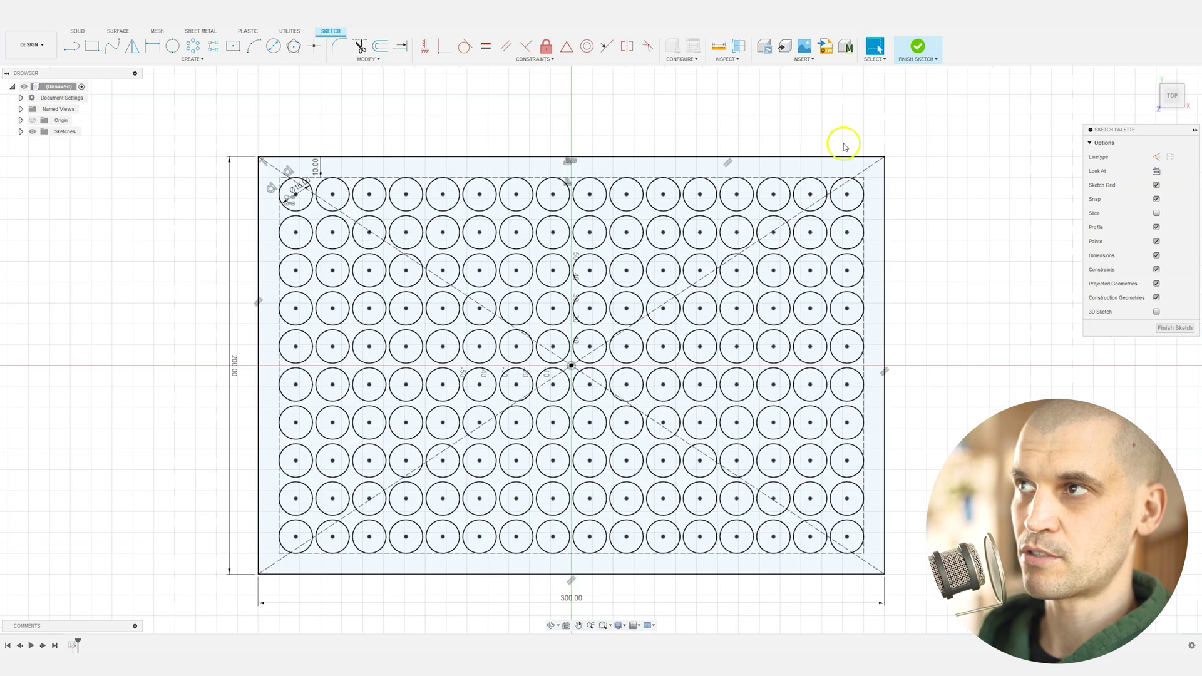
pyautogui.click(917, 47)
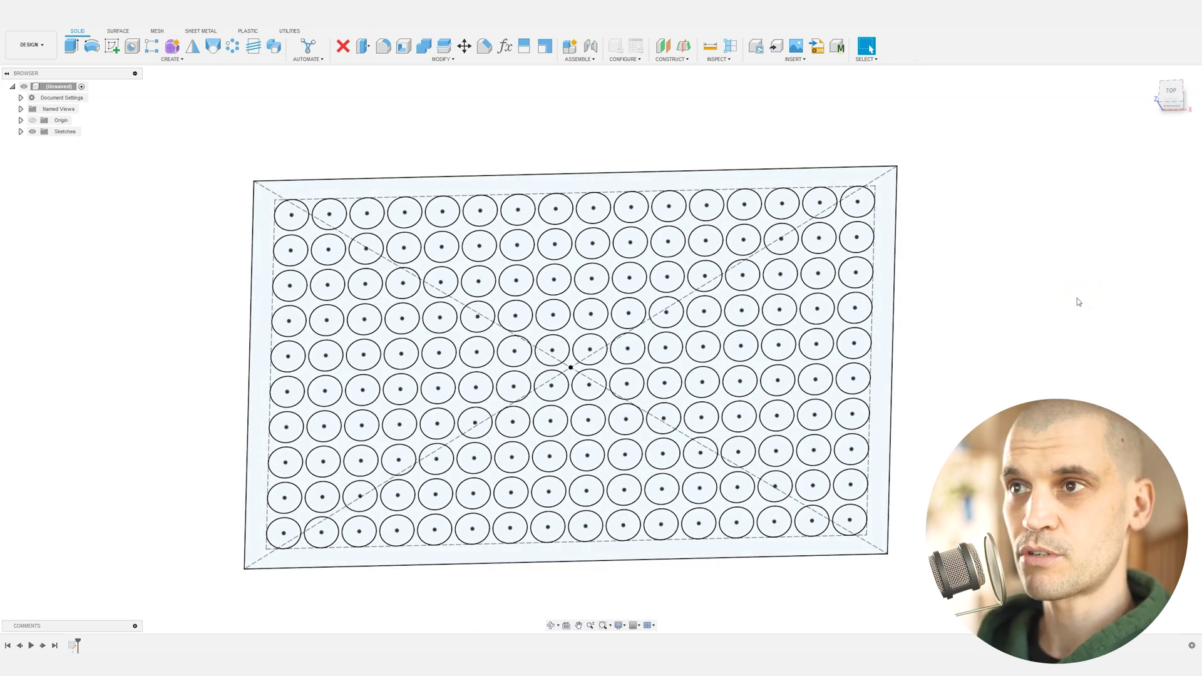
pyautogui.rightClick(1077, 298)
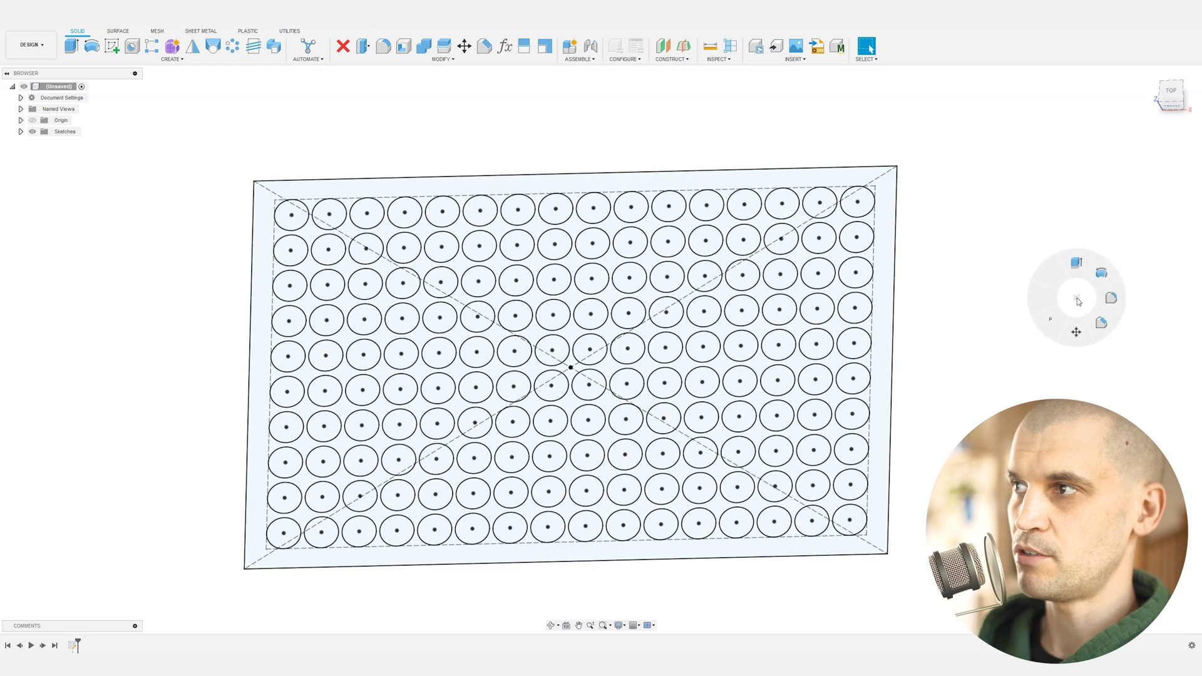
pyautogui.click(1074, 266)
pyautogui.keyDown('shift'); pyautogui.moveTo(204, 311); pyautogui.dragTo(271, 312, button='middle'); pyautogui.keyUp('shift')
pyautogui.click(258, 357)
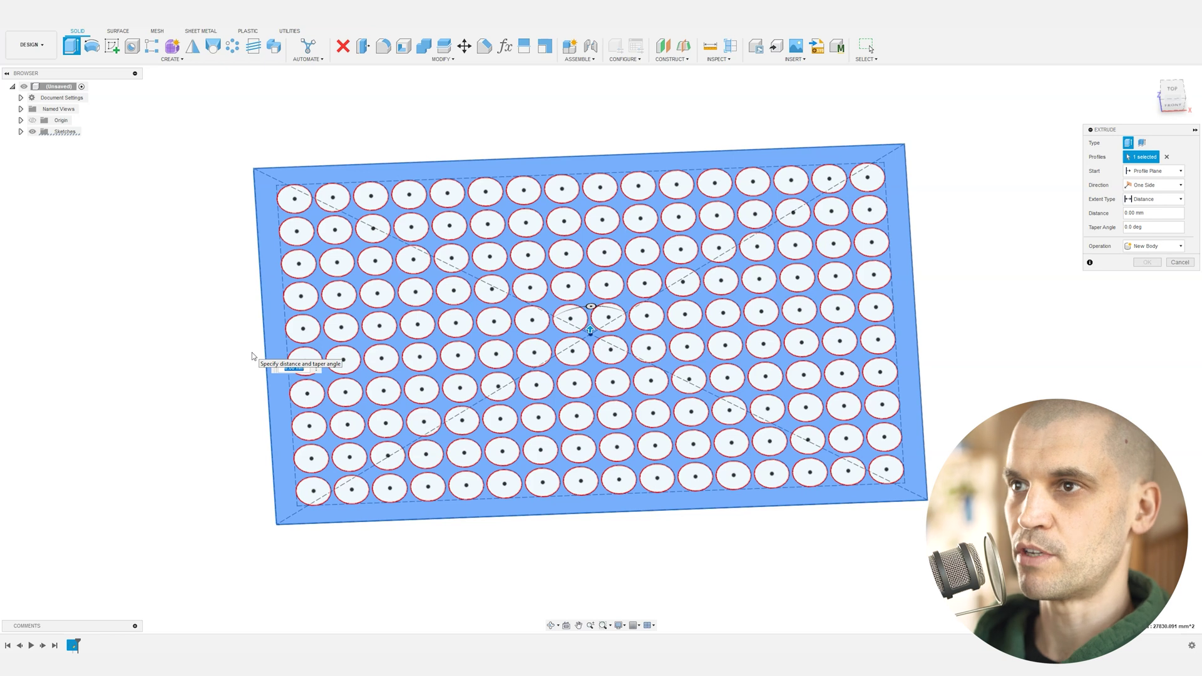
pyautogui.write('15')
pyautogui.keyDown('shift'); pyautogui.moveTo(253, 356); pyautogui.dragTo(285, 368, button='middle'); pyautogui.keyUp('shift')
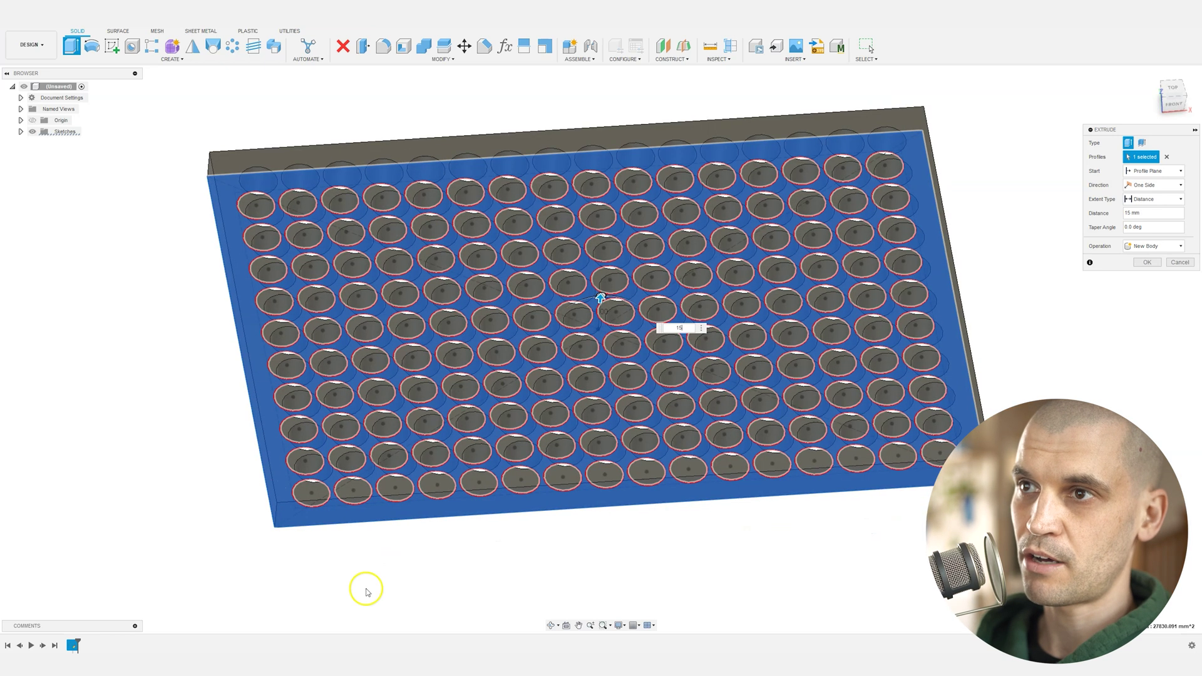
pyautogui.write('8')
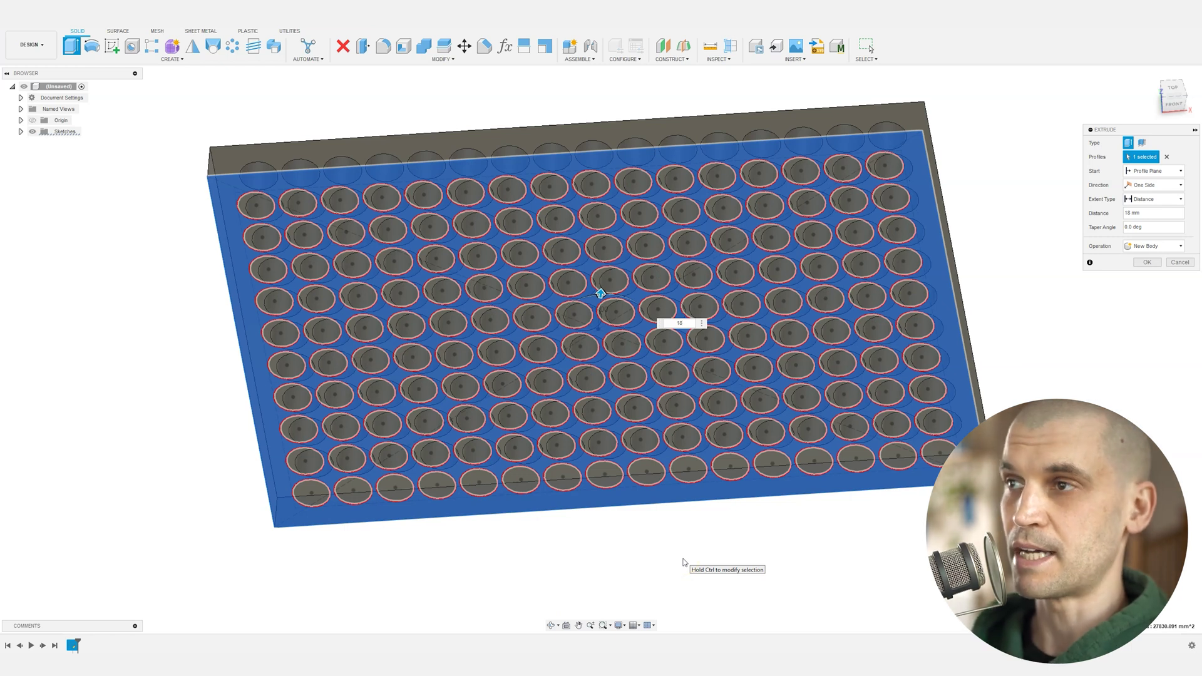
pyautogui.press('Return')
# Step: Fillet the plate's four vertical corner edges with a 10 mm radius
pyautogui.keyDown('shift'); pyautogui.moveTo(682, 562); pyautogui.dragTo(307, 344, button='middle'); pyautogui.keyUp('shift')
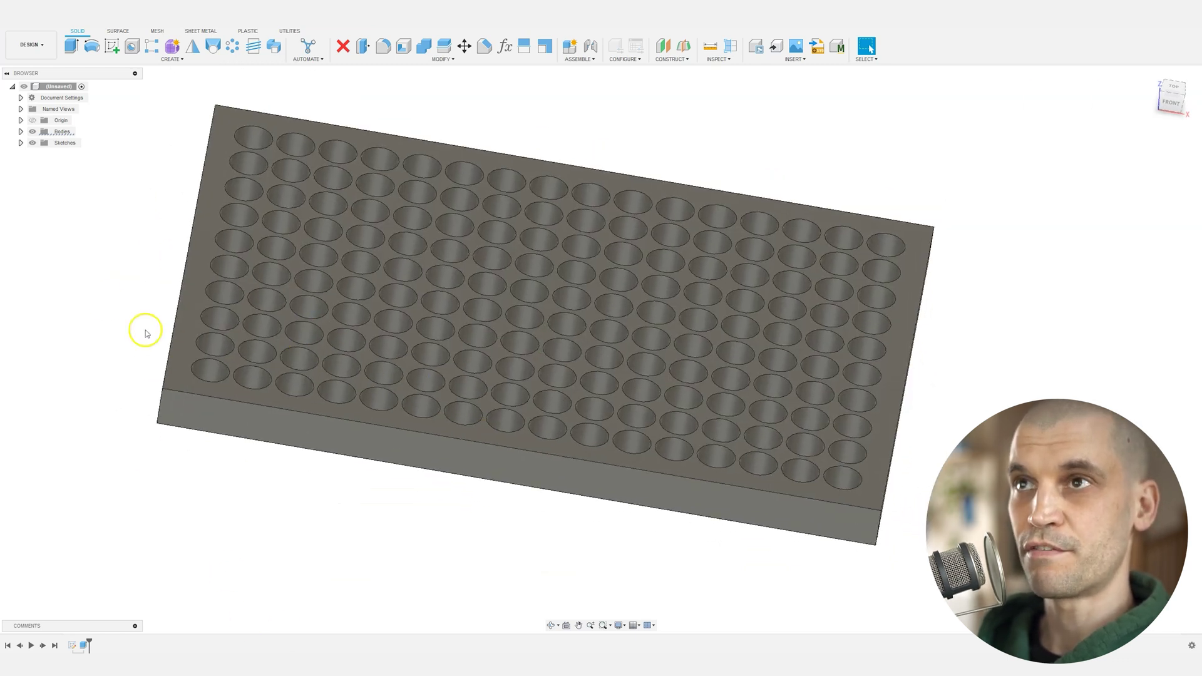
pyautogui.rightClick(243, 561)
pyautogui.click(278, 561)
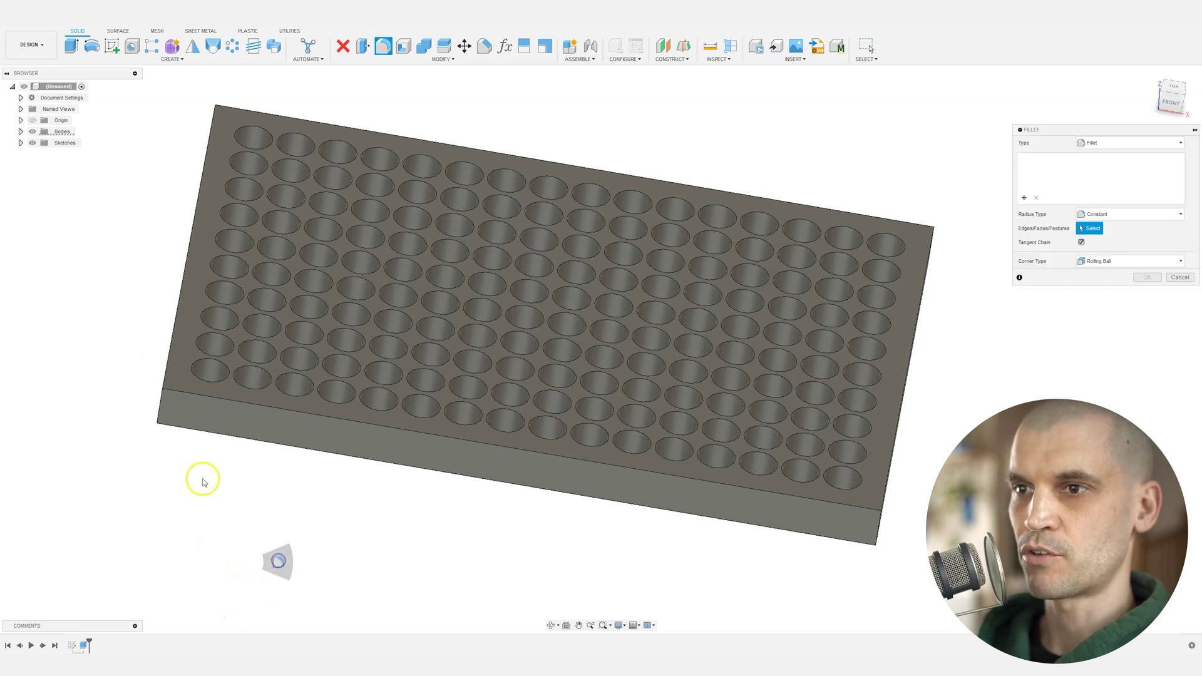
pyautogui.click(160, 401)
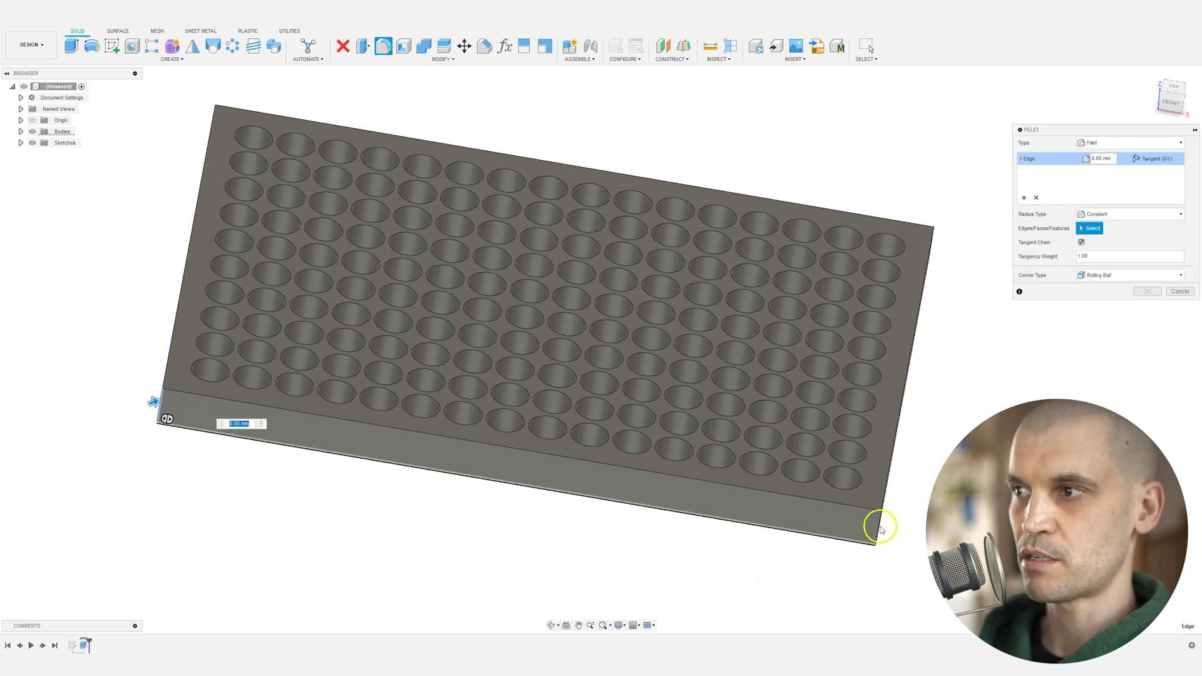
pyautogui.click(881, 498)
pyautogui.keyDown('shift'); pyautogui.moveTo(881, 498); pyautogui.dragTo(569, 438, button='middle'); pyautogui.keyUp('shift')
pyautogui.click(875, 397)
pyautogui.keyDown('shift'); pyautogui.moveTo(657, 384); pyautogui.dragTo(376, 338, button='middle'); pyautogui.keyUp('shift')
pyautogui.keyDown('shift'); pyautogui.moveTo(715, 330); pyautogui.dragTo(729, 476, button='middle'); pyautogui.keyUp('shift')
pyautogui.click(875, 428)
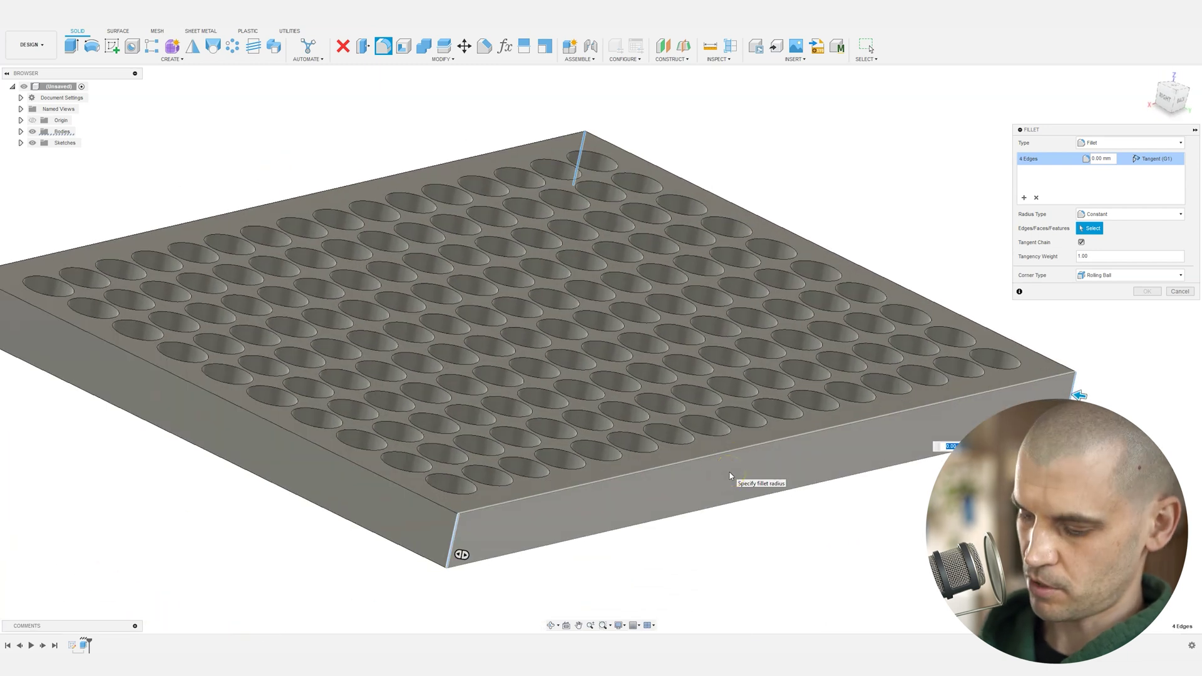
pyautogui.write('10')
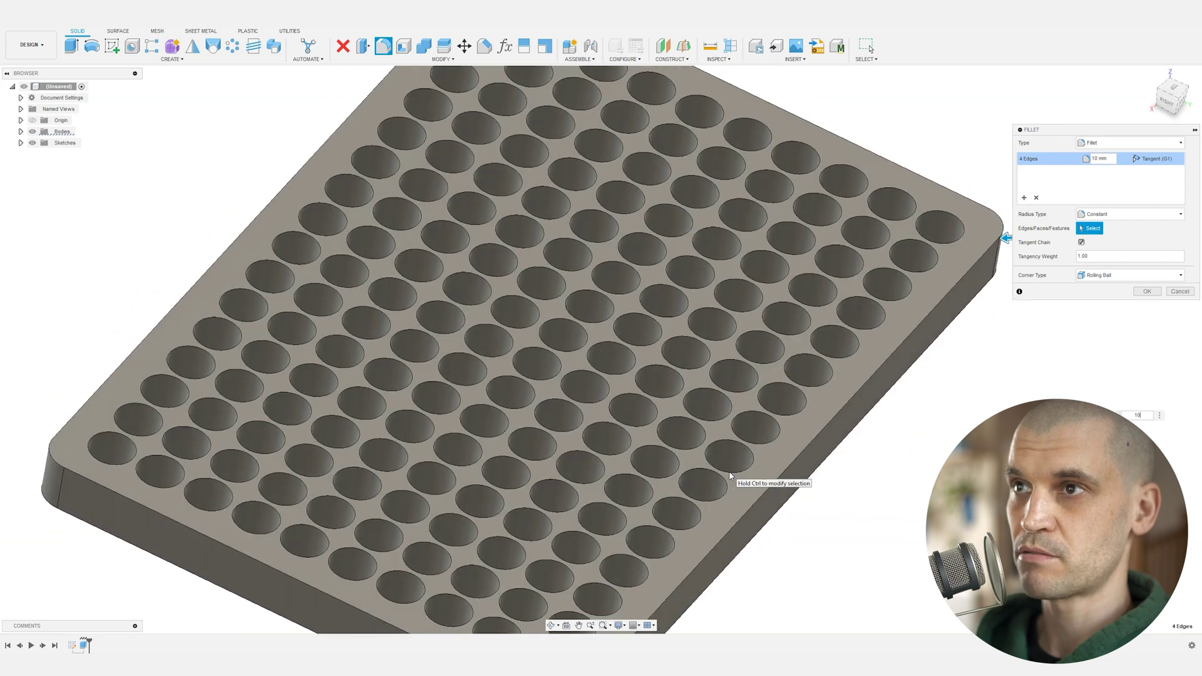
pyautogui.press('Return')
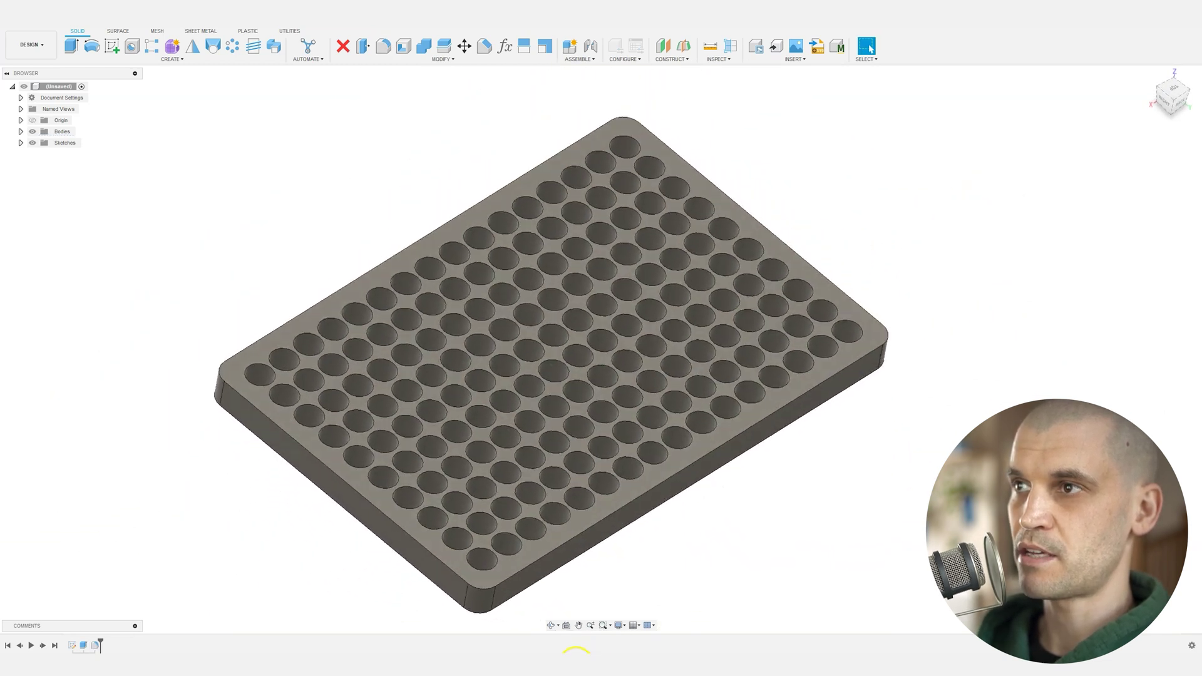
# Step: In the Manufacture workspace, create a milling setup with the Z axis from the plate's top face and the X axis along its short edge
pyautogui.moveTo(576, 663)
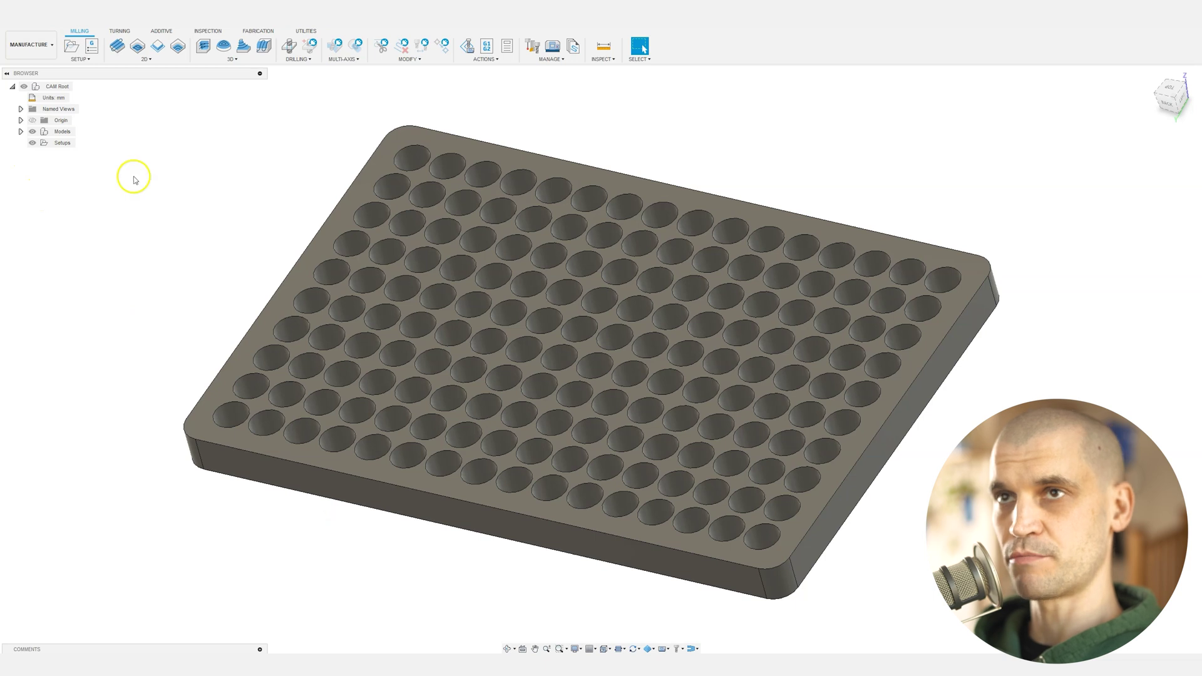
pyautogui.keyDown('shift'); pyautogui.moveTo(584, 303); pyautogui.dragTo(305, 261, button='middle'); pyautogui.keyUp('shift')
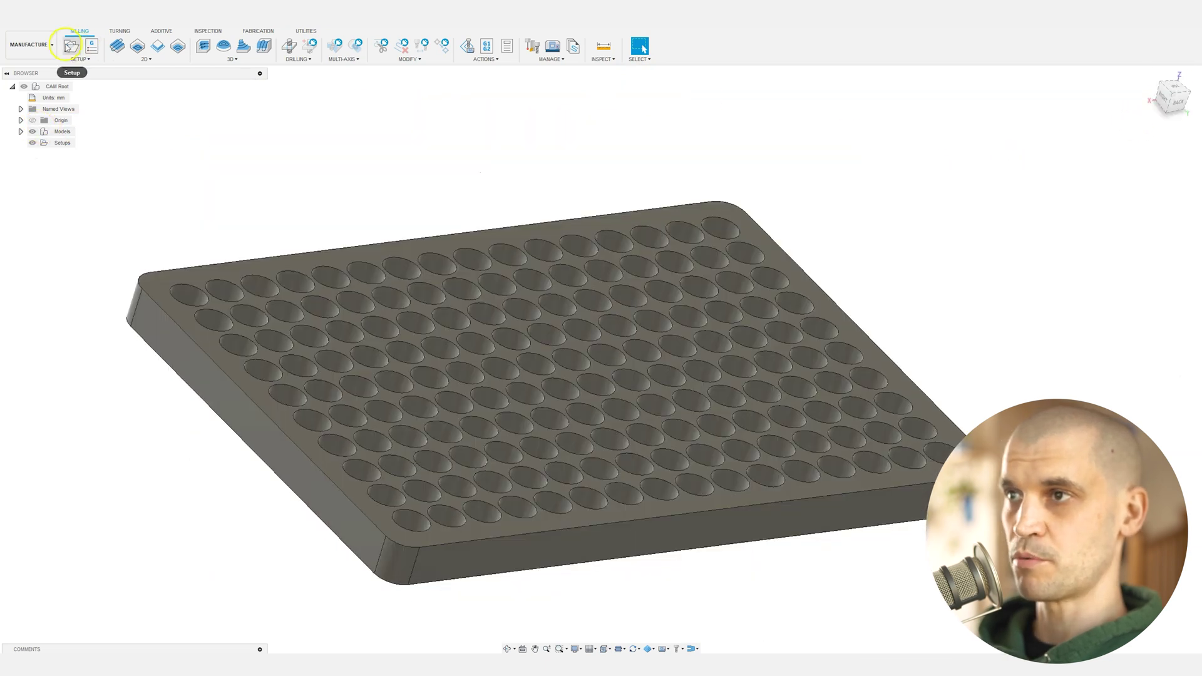
pyautogui.click(70, 47)
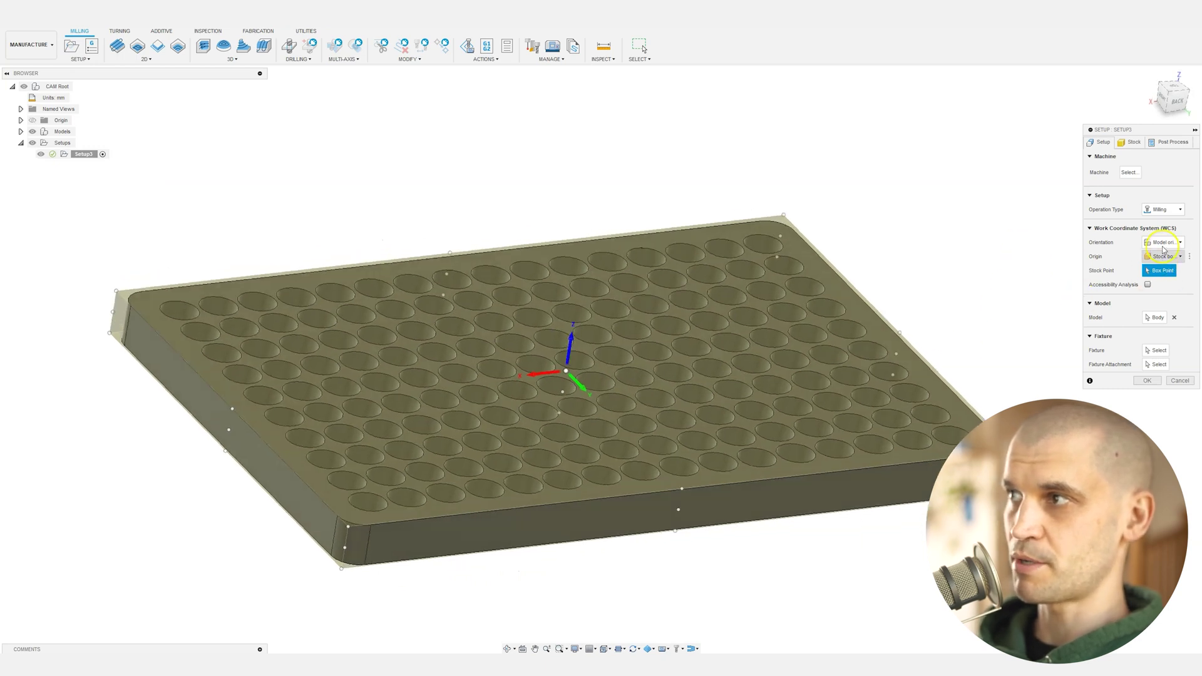
pyautogui.click(1163, 244)
pyautogui.click(1155, 263)
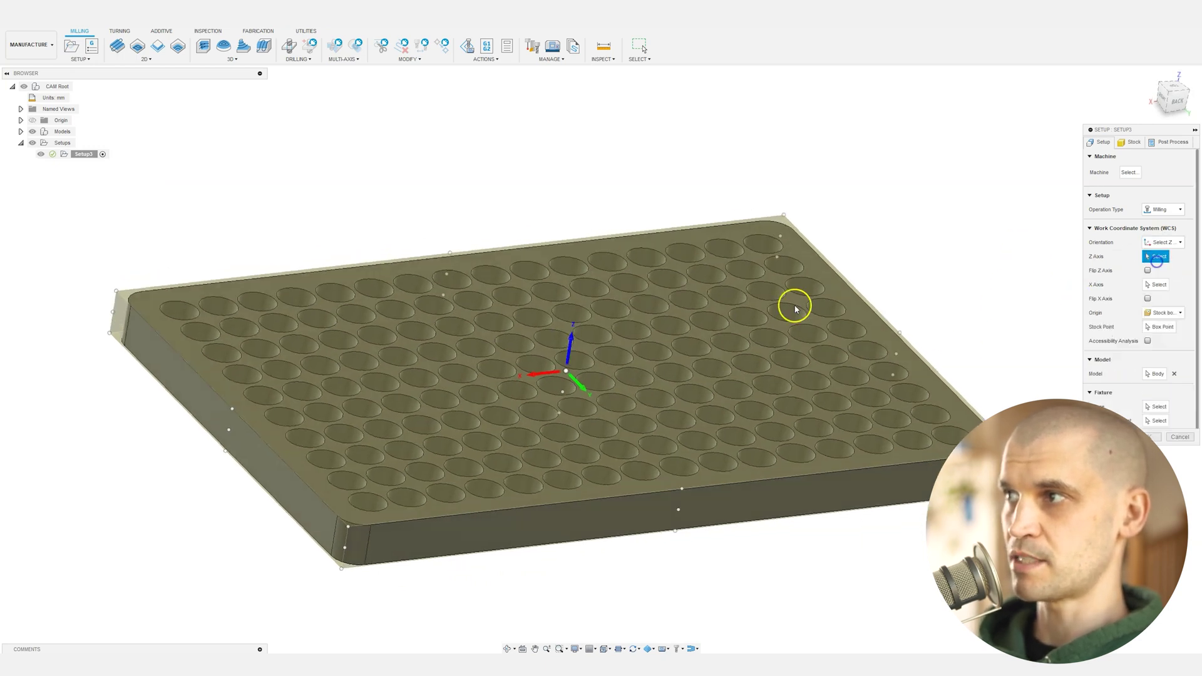
pyautogui.click(641, 369)
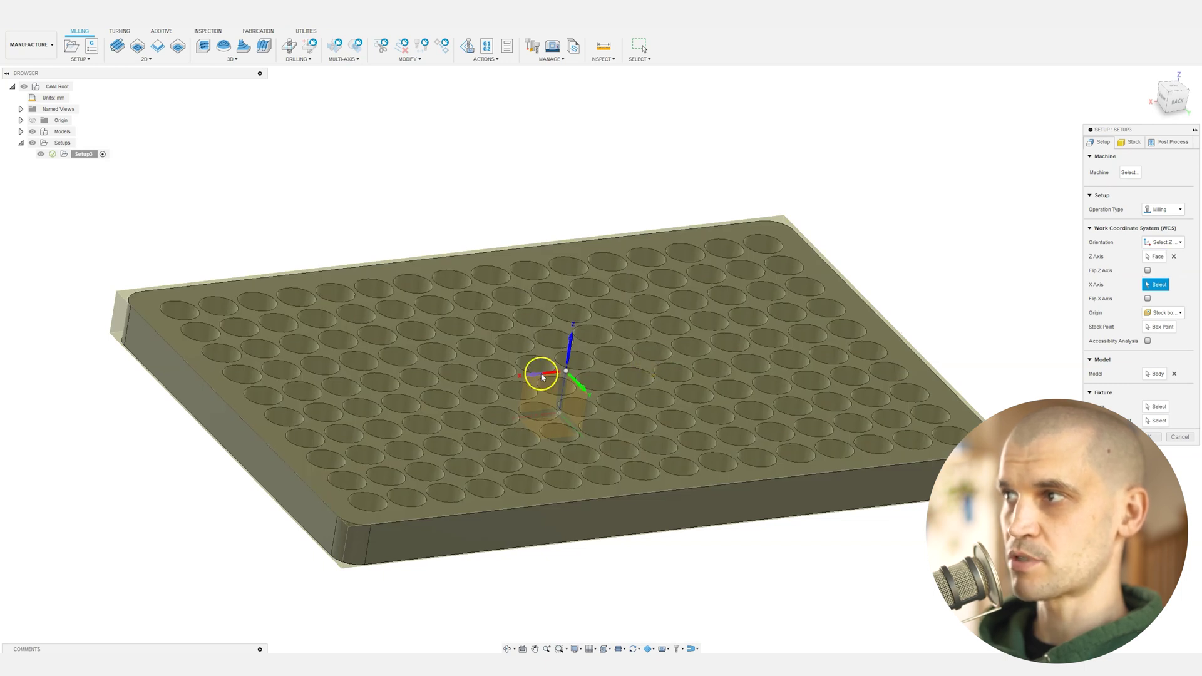
pyautogui.click(224, 403)
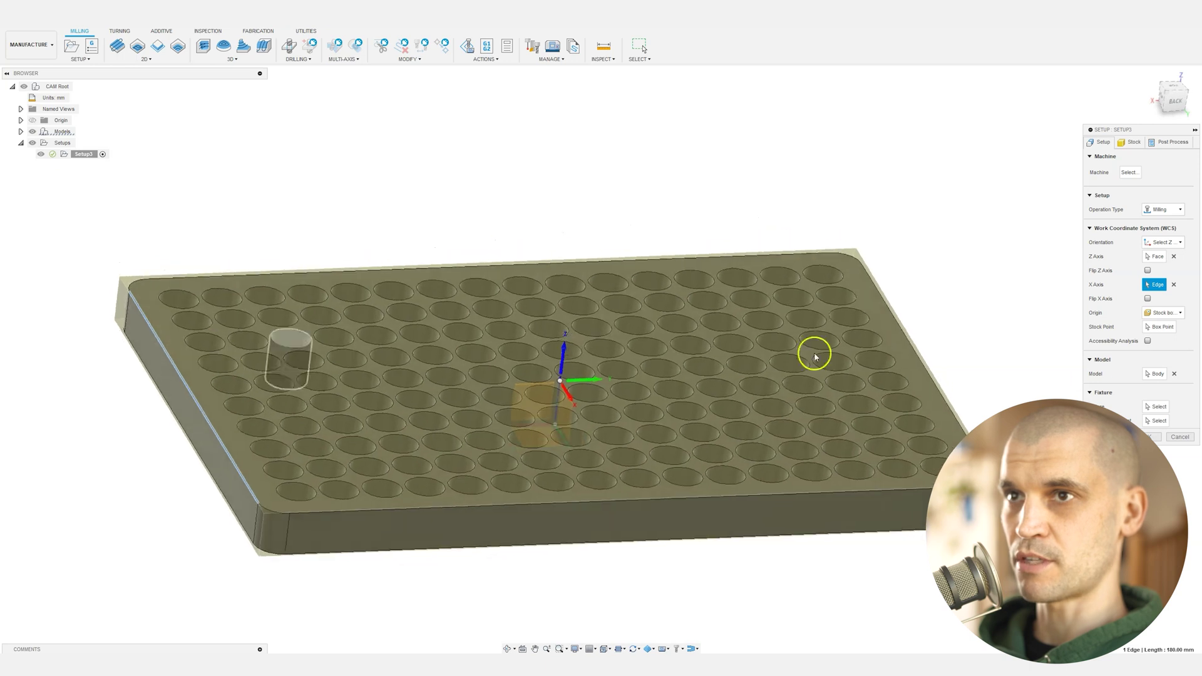
# Step: Place the setup's origin on the stock box's top corner at the far end of the selected short edge
pyautogui.click(1161, 326)
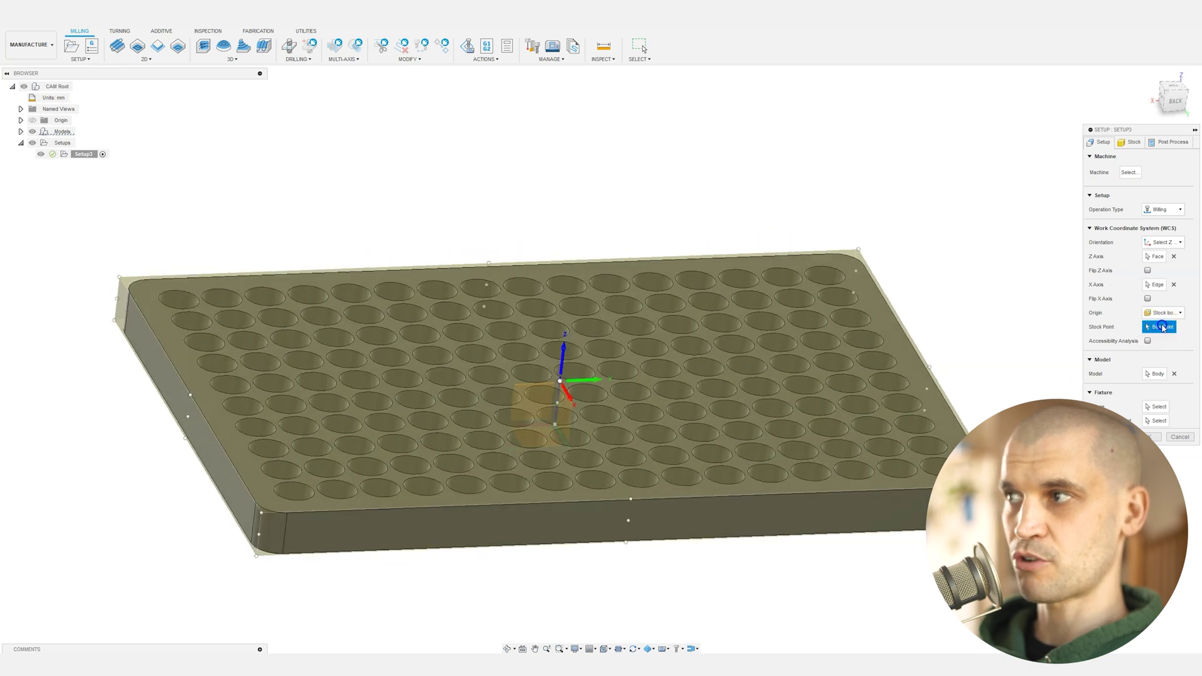
pyautogui.click(120, 277)
pyautogui.keyDown('shift'); pyautogui.moveTo(120, 276); pyautogui.dragTo(297, 328, button='middle'); pyautogui.keyUp('shift')
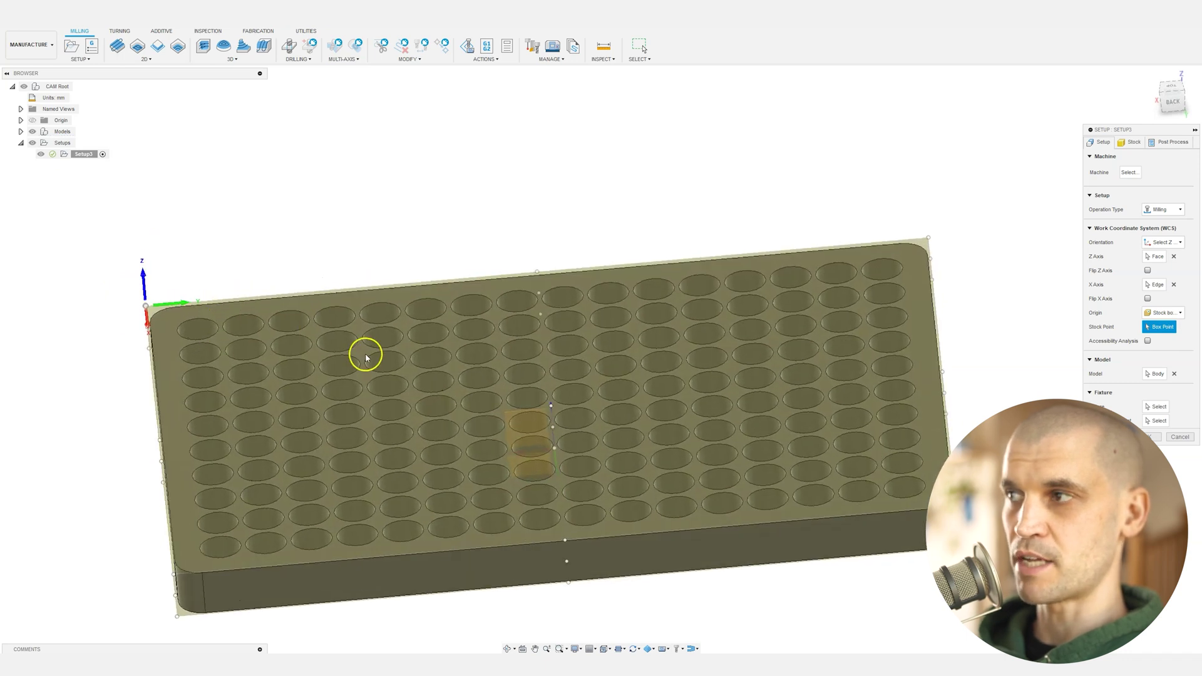
# Step: Set the stock top offset to 0 mm and complete the setup
pyautogui.click(1132, 143)
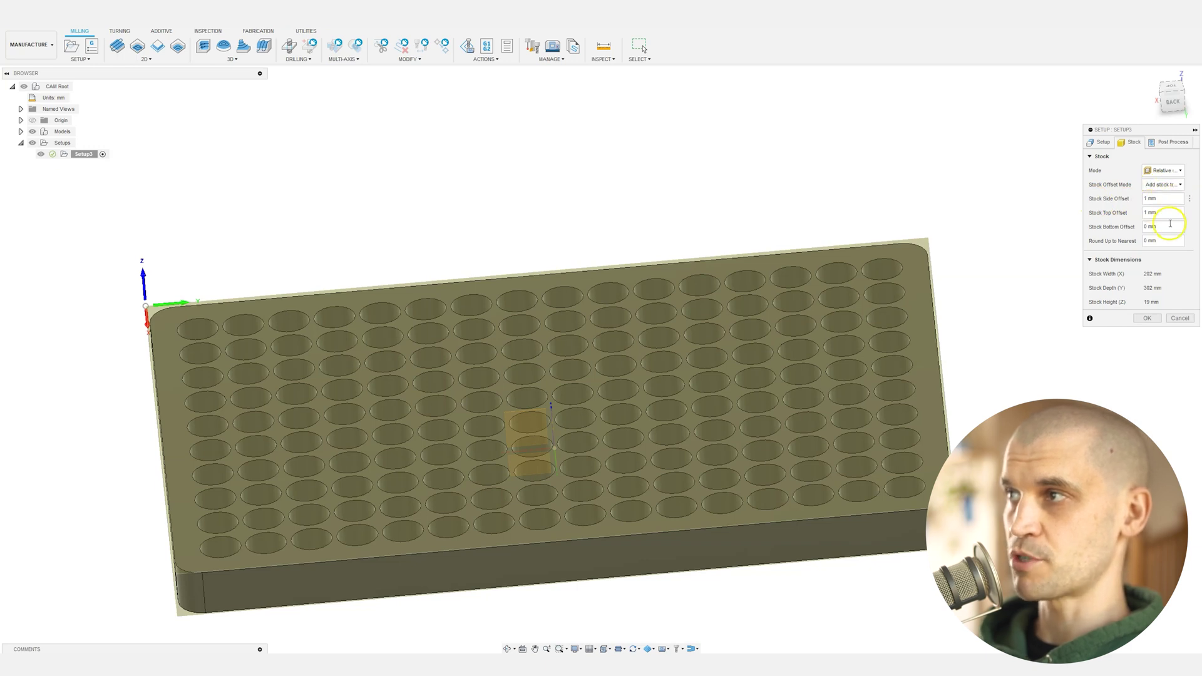
pyautogui.moveTo(1164, 211); pyautogui.dragTo(1115, 215)
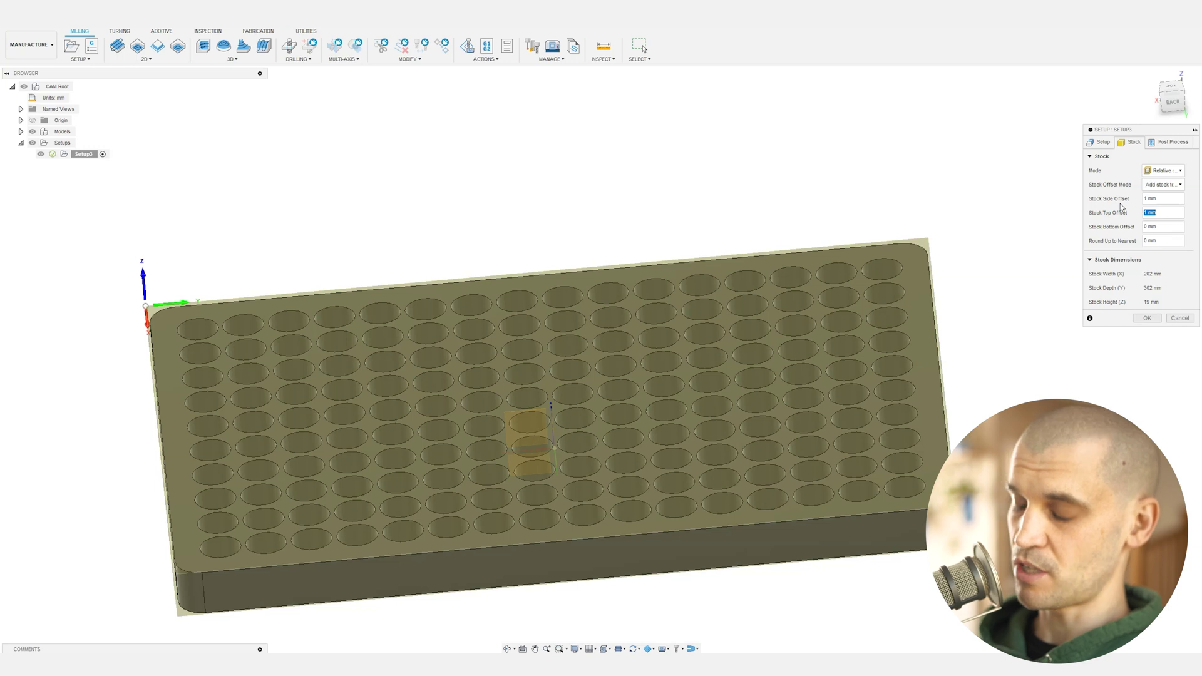
pyautogui.click(863, 254)
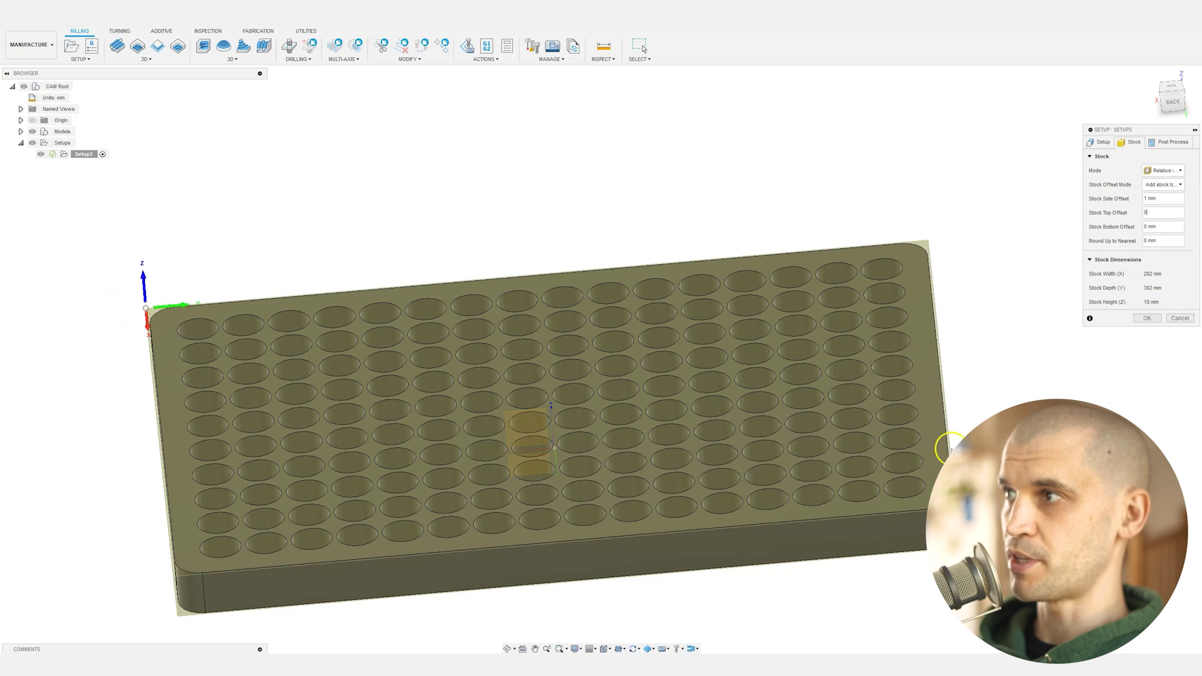
pyautogui.click(1145, 318)
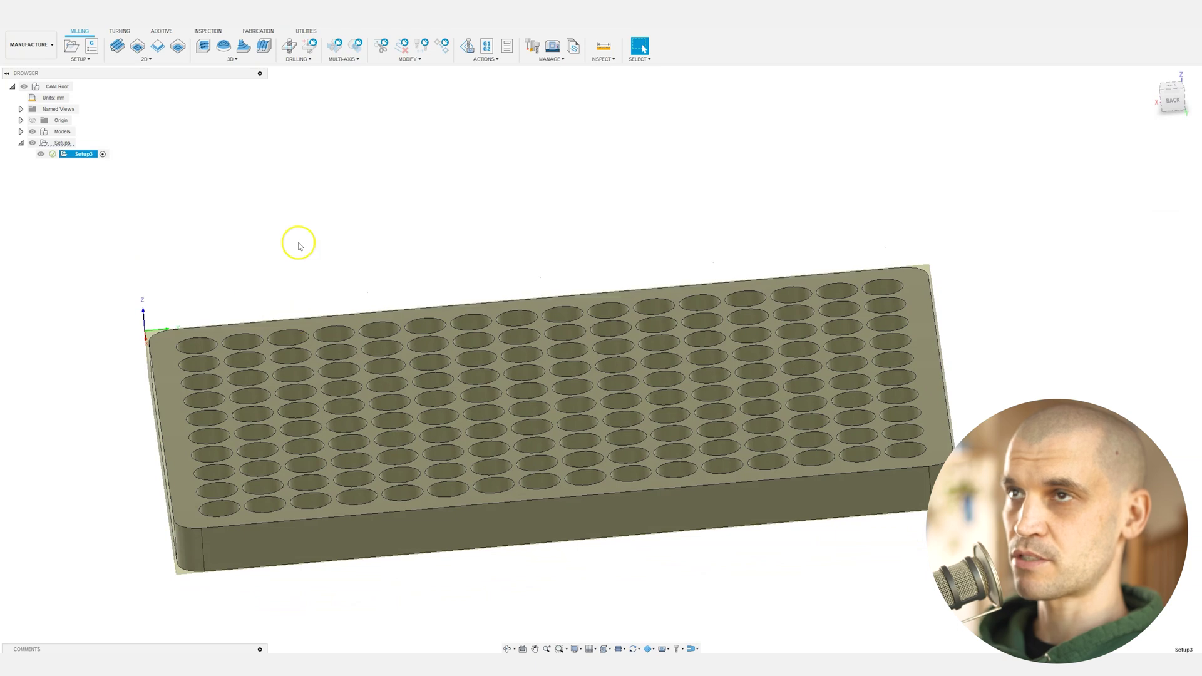
# Step: Turn the view squarely onto the plate's bottom face to examine the through holes
pyautogui.keyDown('shift'); pyautogui.moveTo(304, 217); pyautogui.dragTo(561, 197, button='middle'); pyautogui.keyUp('shift')
pyautogui.scroll(-1, 561, 197)
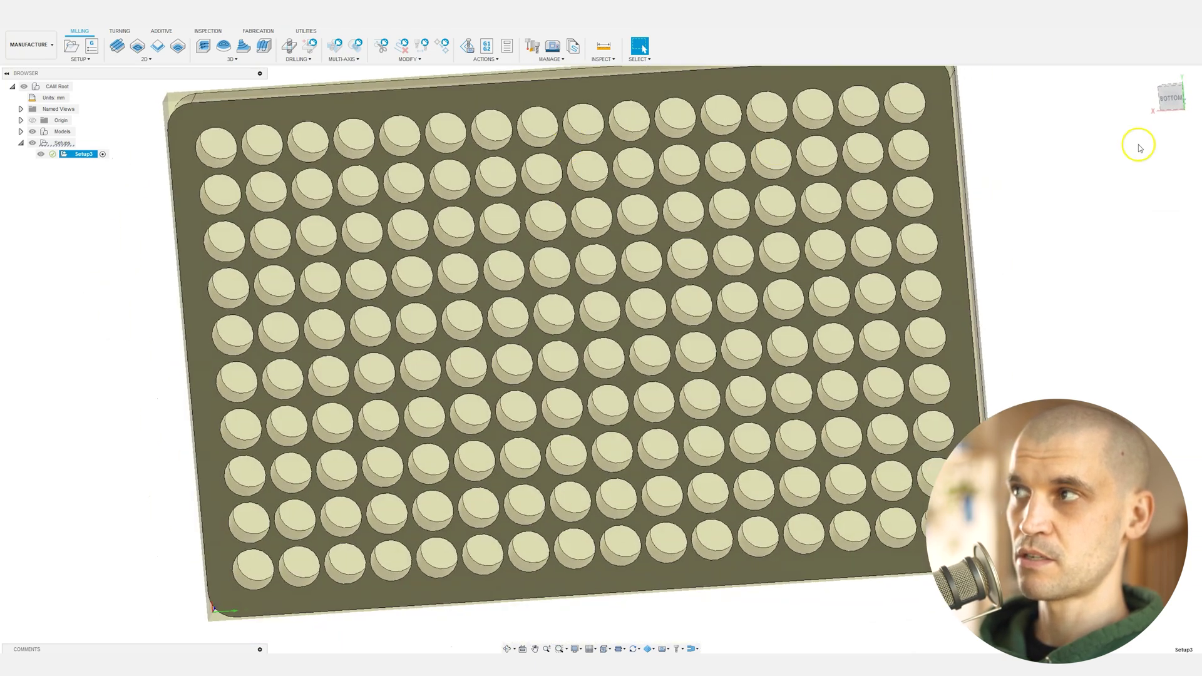
pyautogui.click(1168, 102)
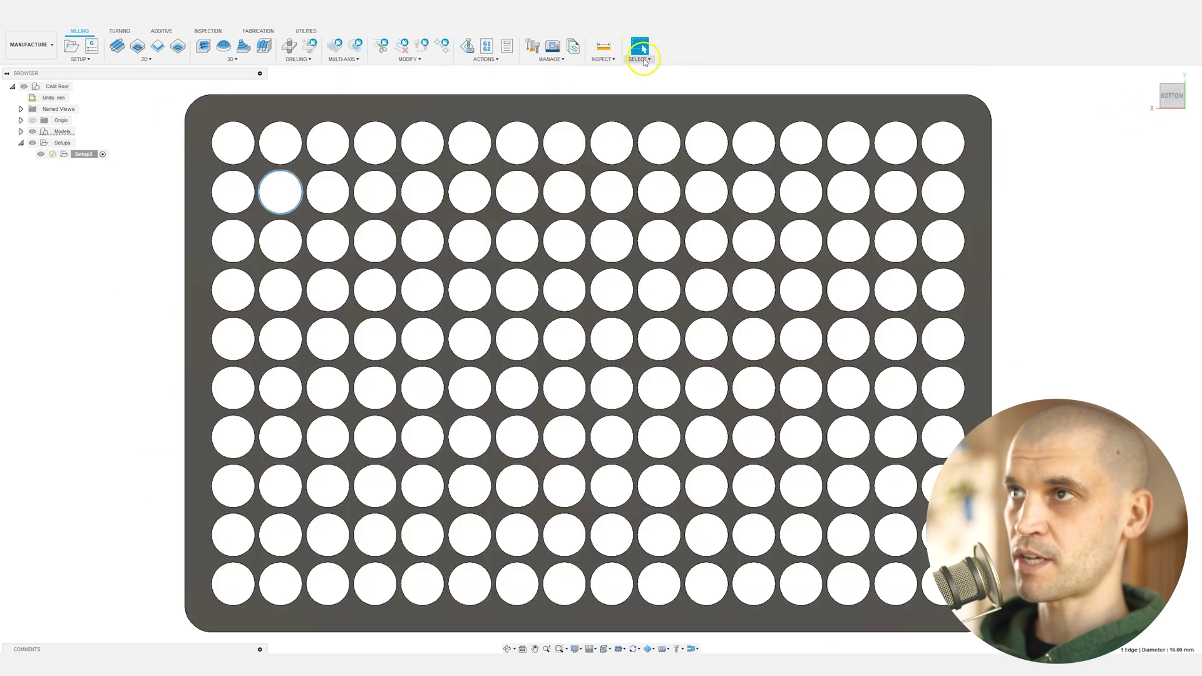
# Step: Set the selection priority to edges and window-select the edges of all through holes on the plate's bottom face
pyautogui.click(644, 60)
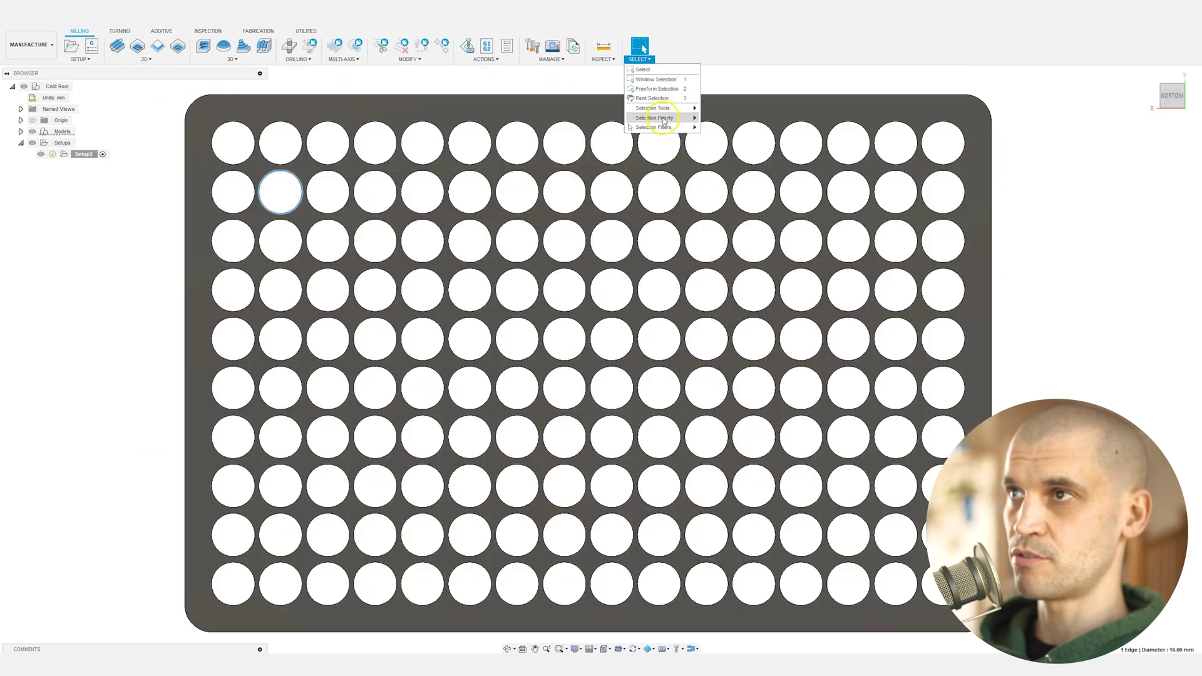
pyautogui.moveTo(661, 118)
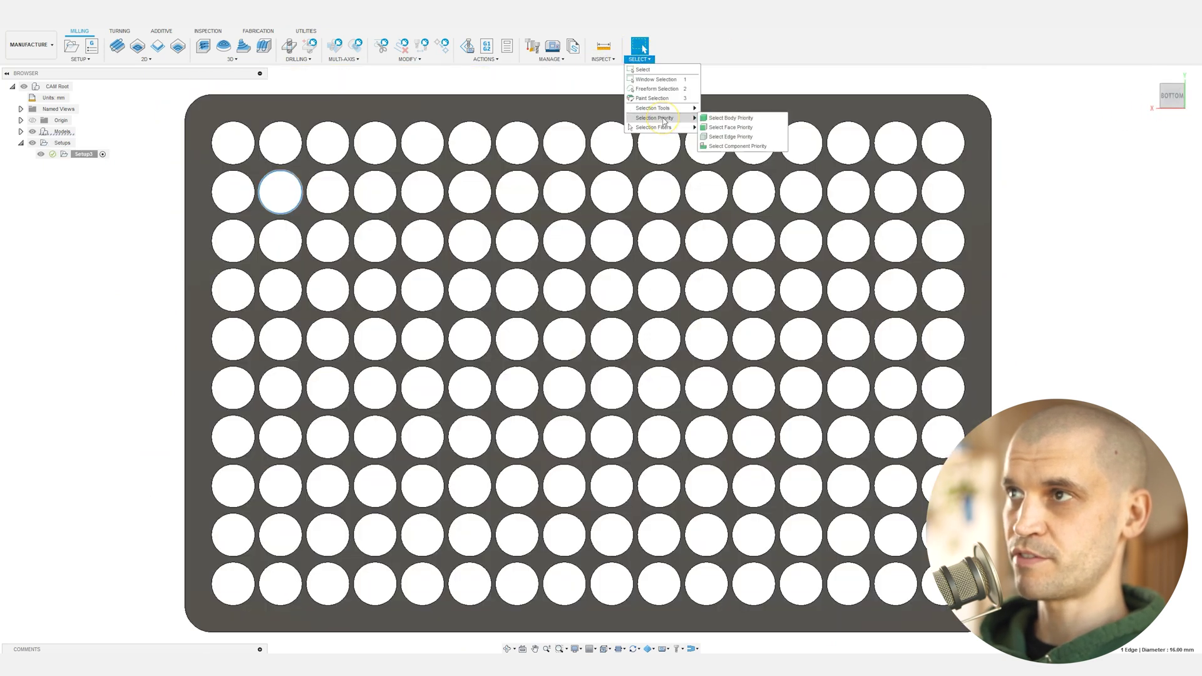
pyautogui.click(752, 137)
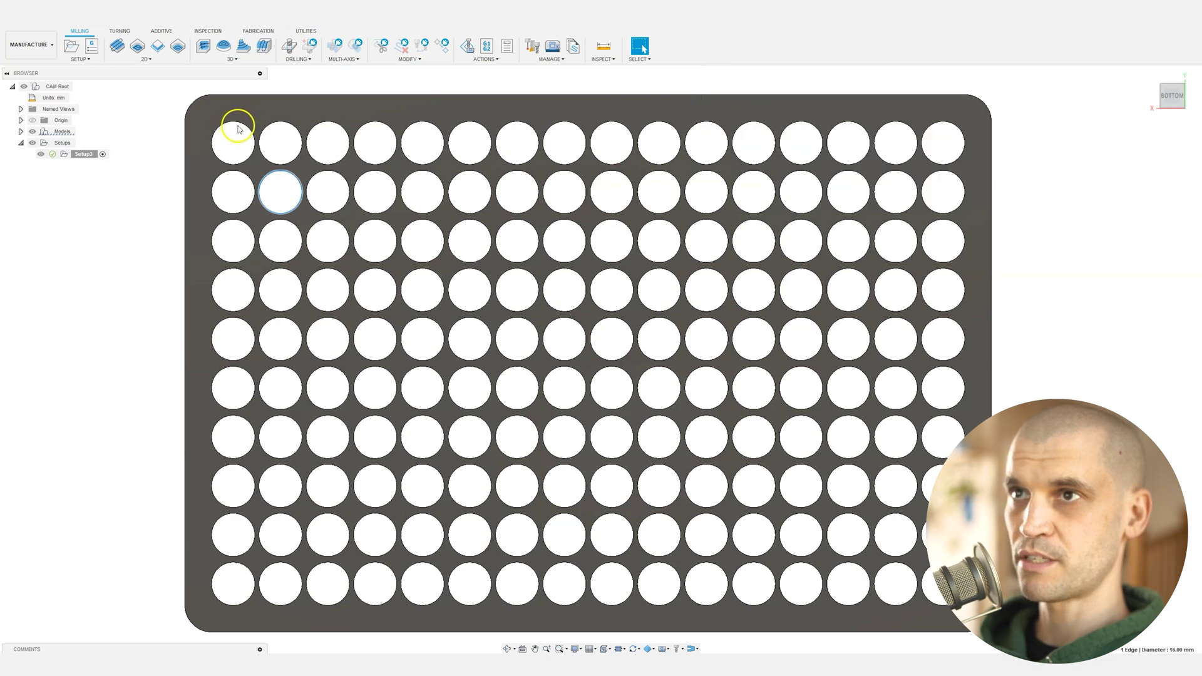
pyautogui.moveTo(213, 118); pyautogui.dragTo(979, 616)
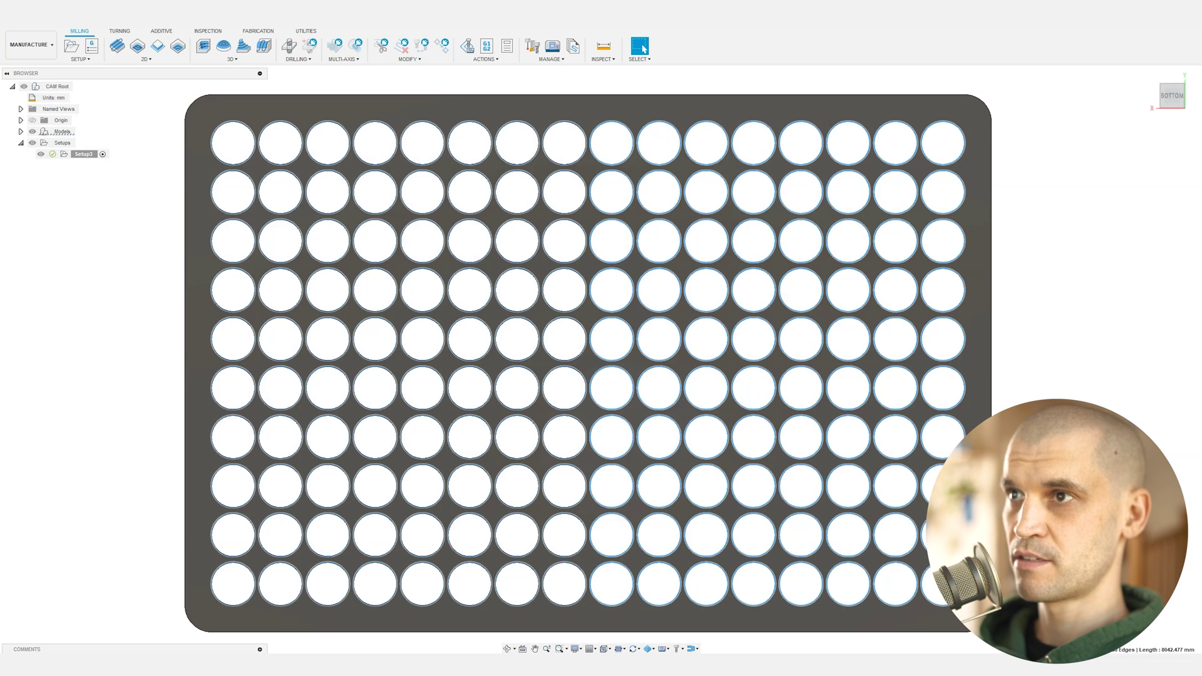
pyautogui.moveTo(901, 500)
pyautogui.keyDown('shift'); pyautogui.mouseDown(button='middle')
pyautogui.moveTo(806, 491)
pyautogui.moveTo(726, 435)
pyautogui.moveTo(781, 344)
pyautogui.moveTo(789, 367)
pyautogui.moveTo(767, 376)
pyautogui.moveTo(551, 351)
pyautogui.moveTo(550, 210)
pyautogui.moveTo(640, 165)
pyautogui.moveTo(645, 148)
pyautogui.moveTo(630, 177)
pyautogui.moveTo(506, 252)
pyautogui.moveTo(501, 231)
pyautogui.moveTo(430, 244)
pyautogui.moveTo(430, 164)
pyautogui.mouseUp(button='middle'); pyautogui.keyUp('shift')
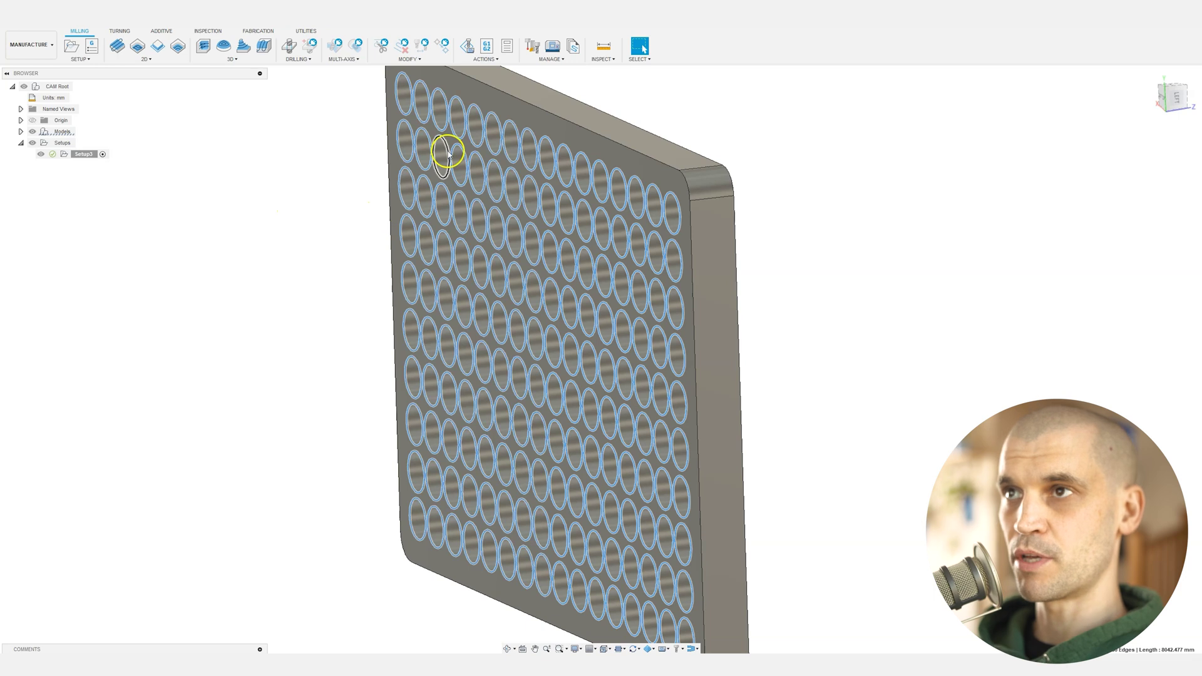
# Step: Save the selected hole edges as a selection set and reselect them from that set
pyautogui.rightClick(448, 154)
pyautogui.click(442, 208)
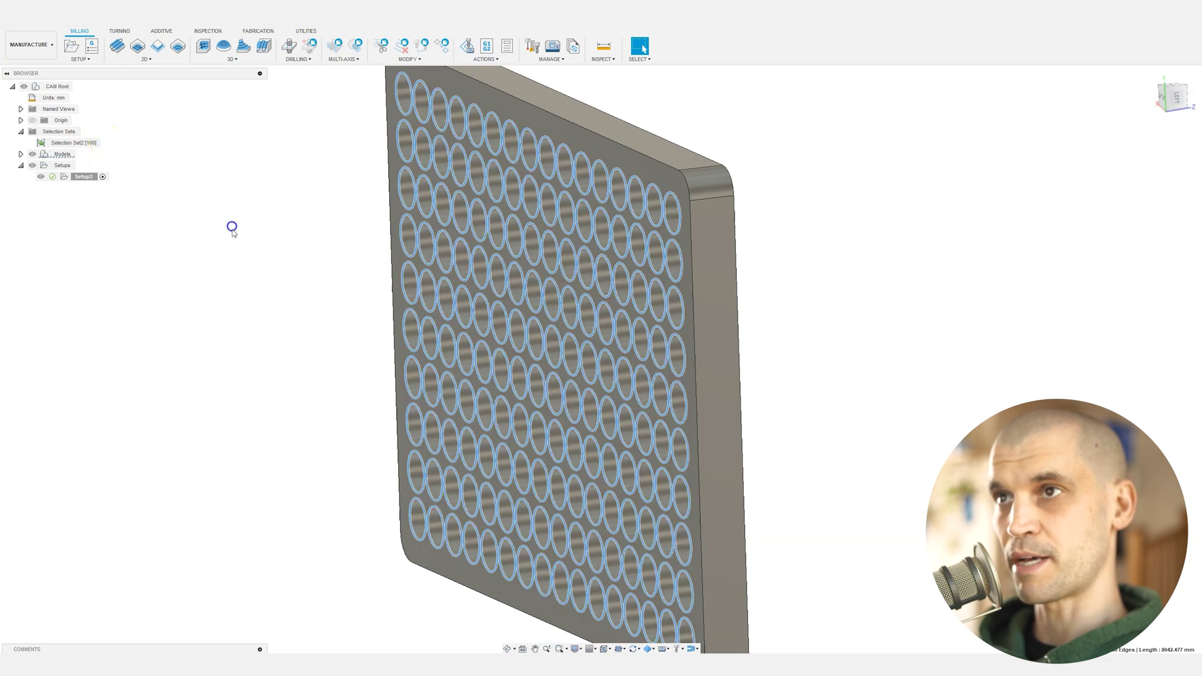
pyautogui.click(97, 144)
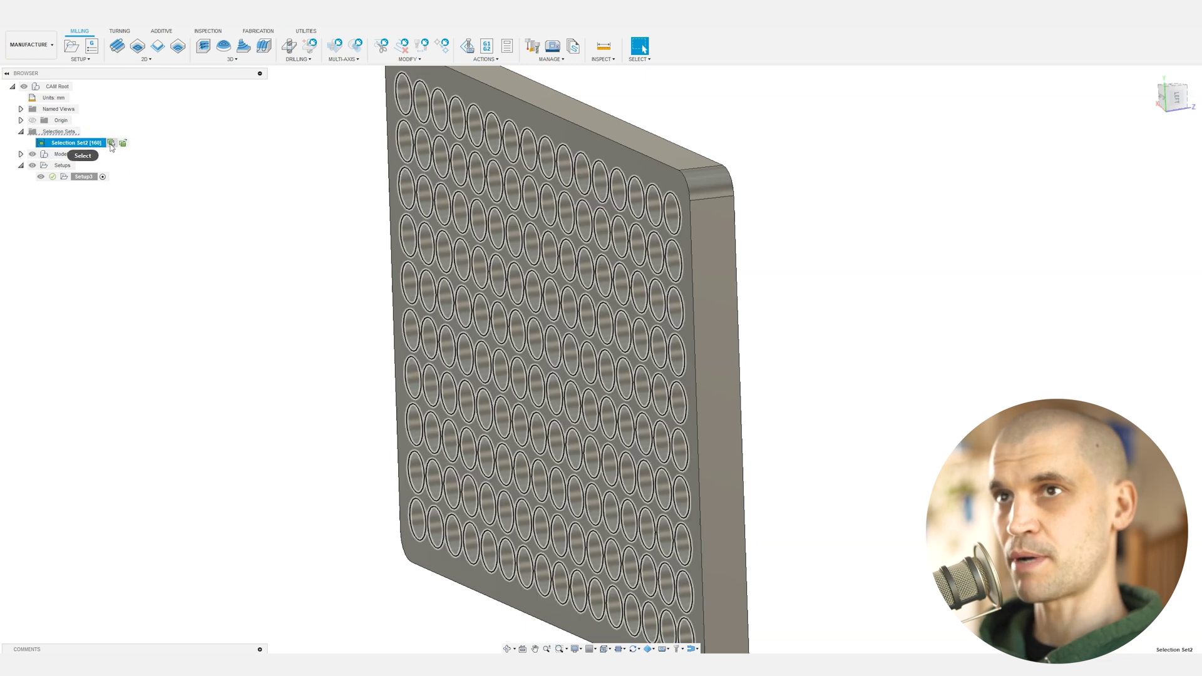
pyautogui.click(111, 145)
pyautogui.click(284, 205)
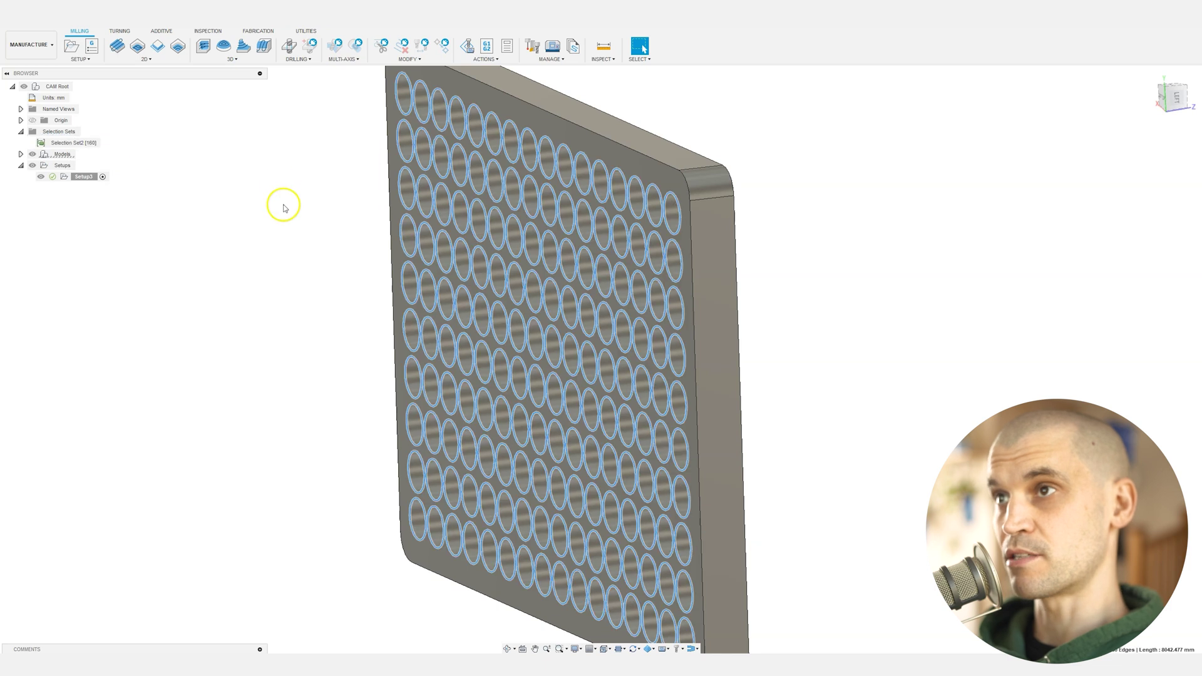
# Step: Create a 2D Pocket operation with the 6 mm SILVERLINE 2 flute end mill, using the saved hole-edge selection set as pocket geometry
pyautogui.click(183, 49)
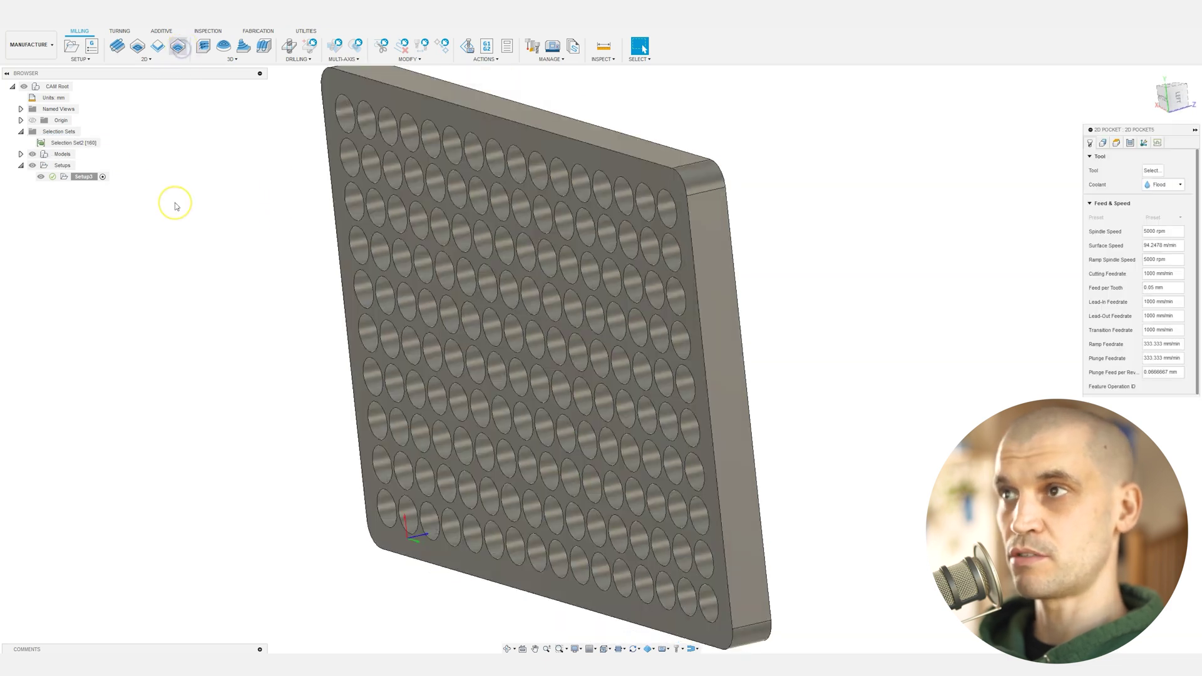
pyautogui.click(1149, 174)
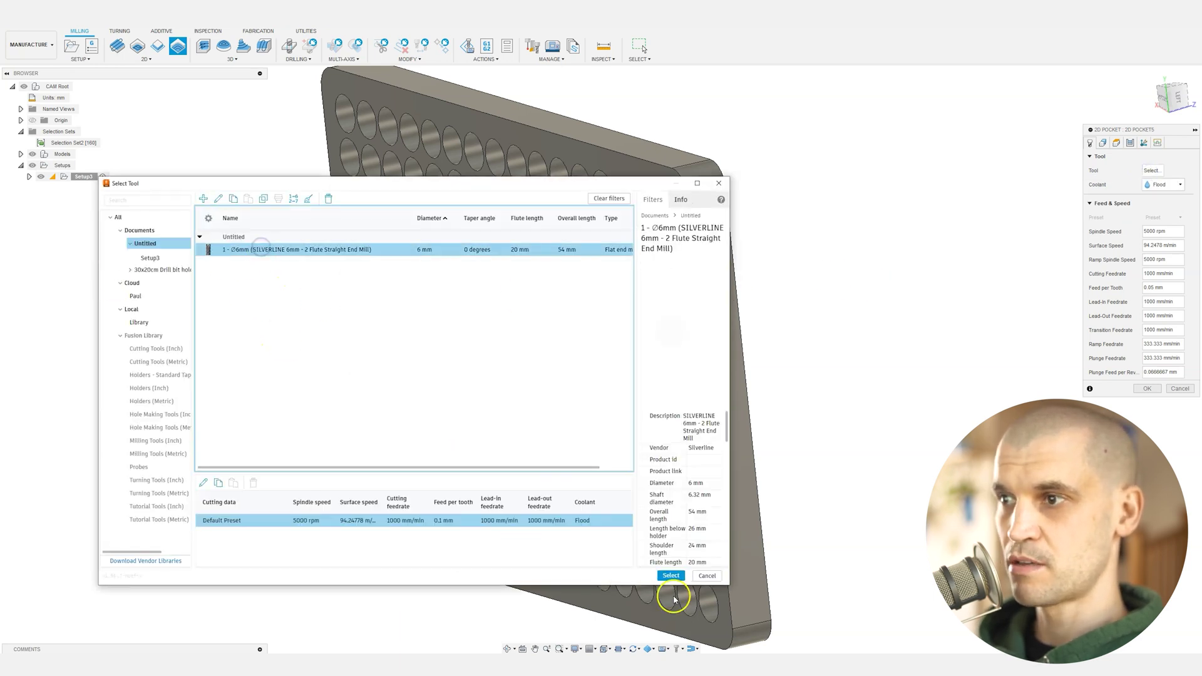
pyautogui.click(671, 576)
pyautogui.click(1103, 143)
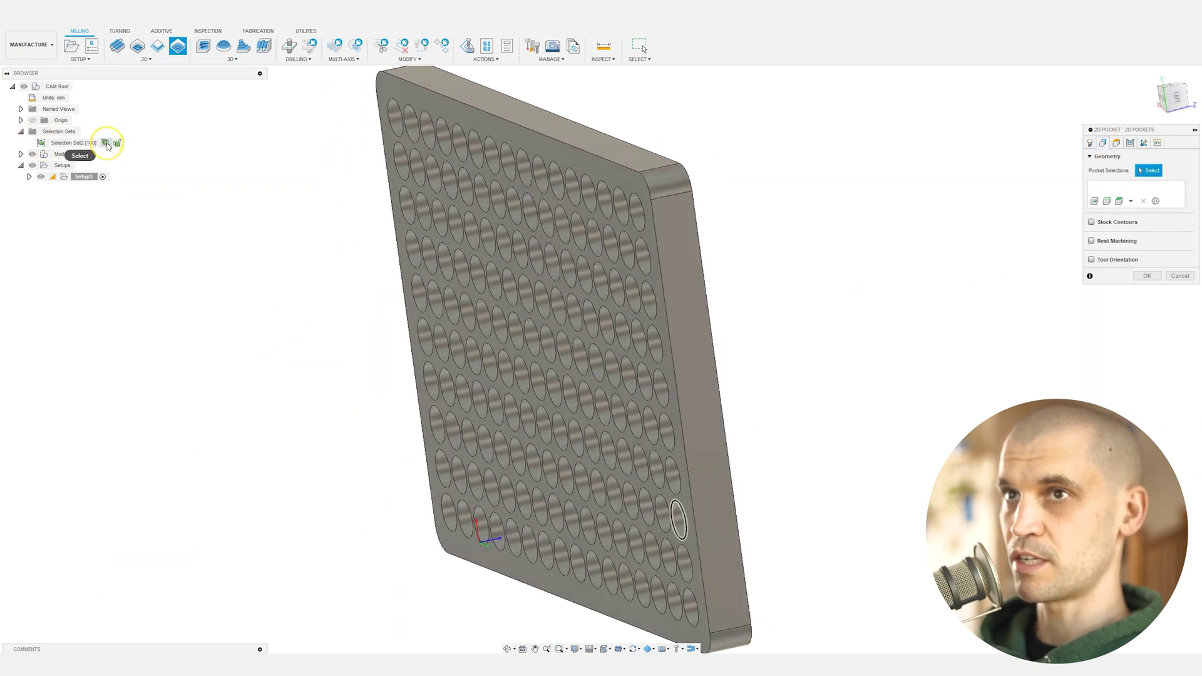
pyautogui.click(107, 143)
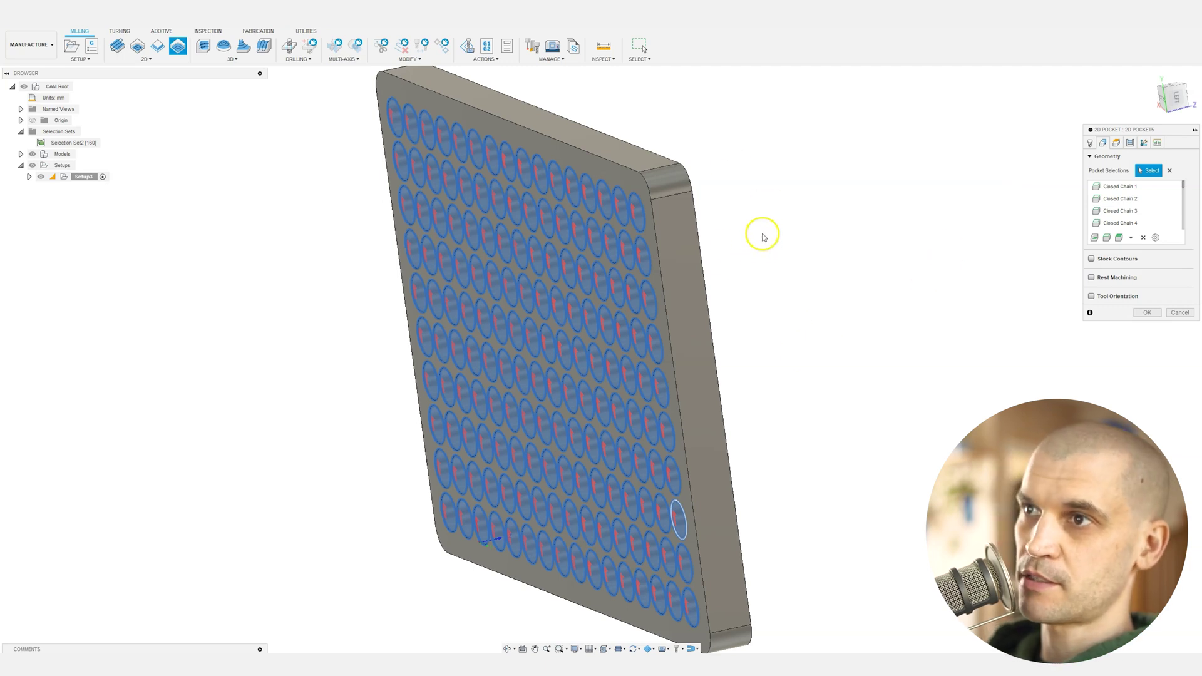
pyautogui.keyDown('shift'); pyautogui.moveTo(789, 252); pyautogui.dragTo(855, 332, button='middle'); pyautogui.keyUp('shift')
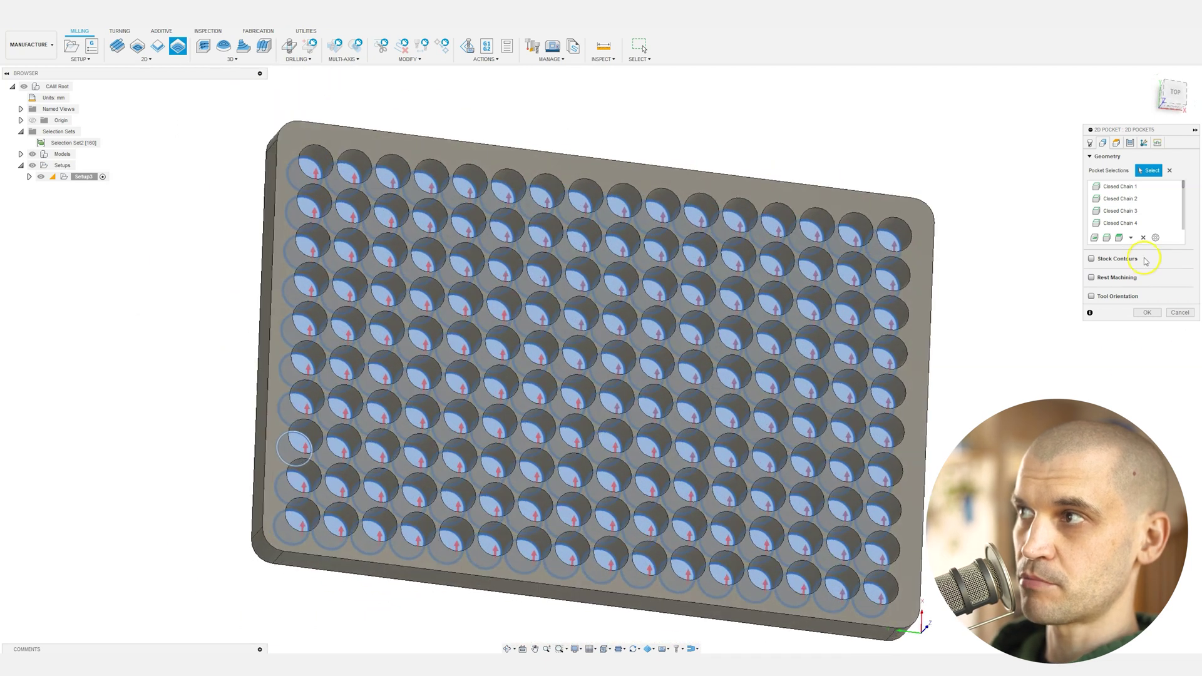
# Step: Turn off stock to leave for the pocket and enable multiple depths with a maximum roughing stepdown of 10 mm
pyautogui.click(1132, 144)
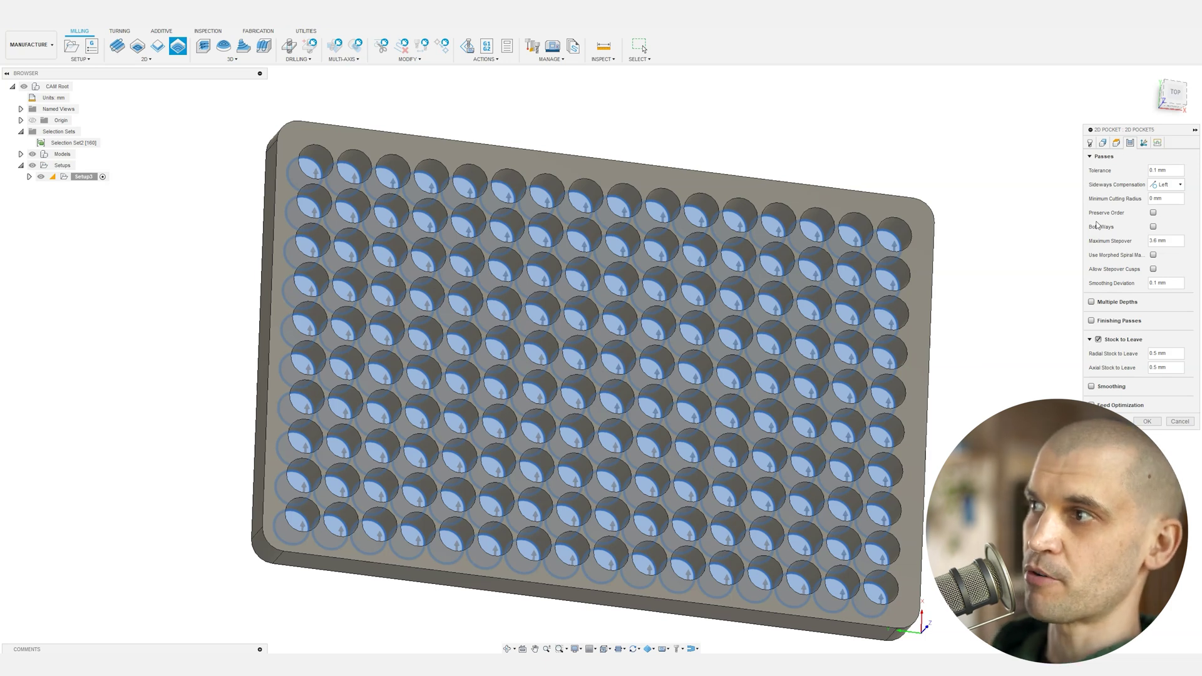
pyautogui.click(1098, 340)
pyautogui.click(1093, 303)
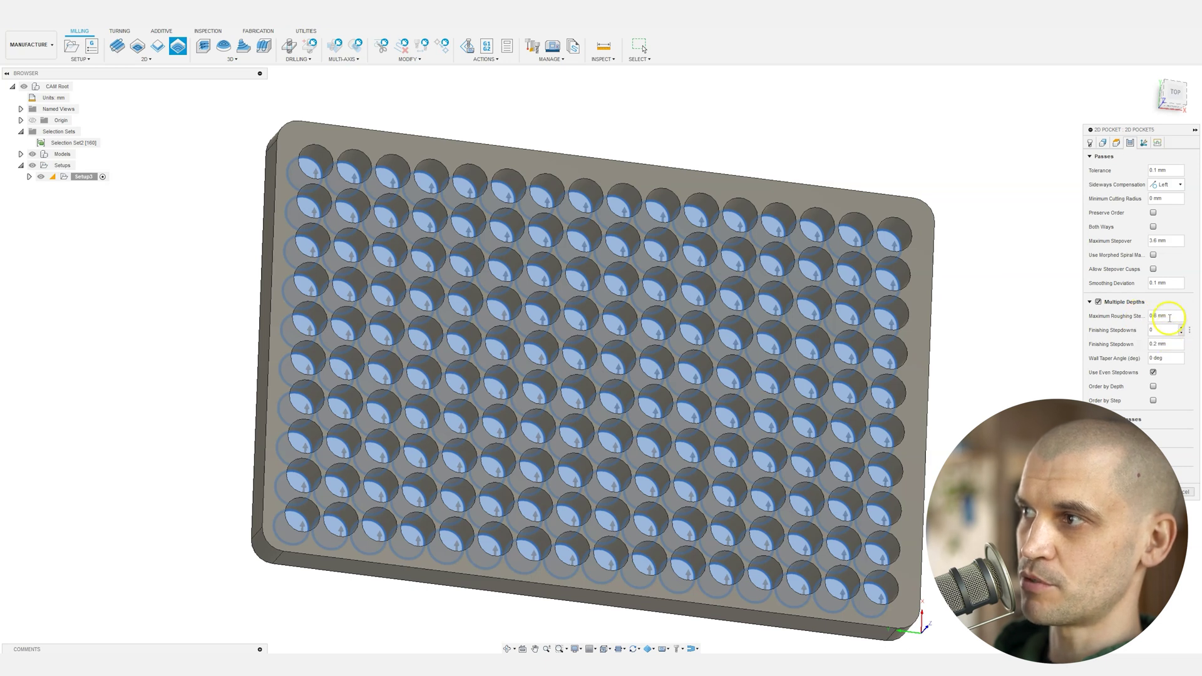
pyautogui.click(1147, 316)
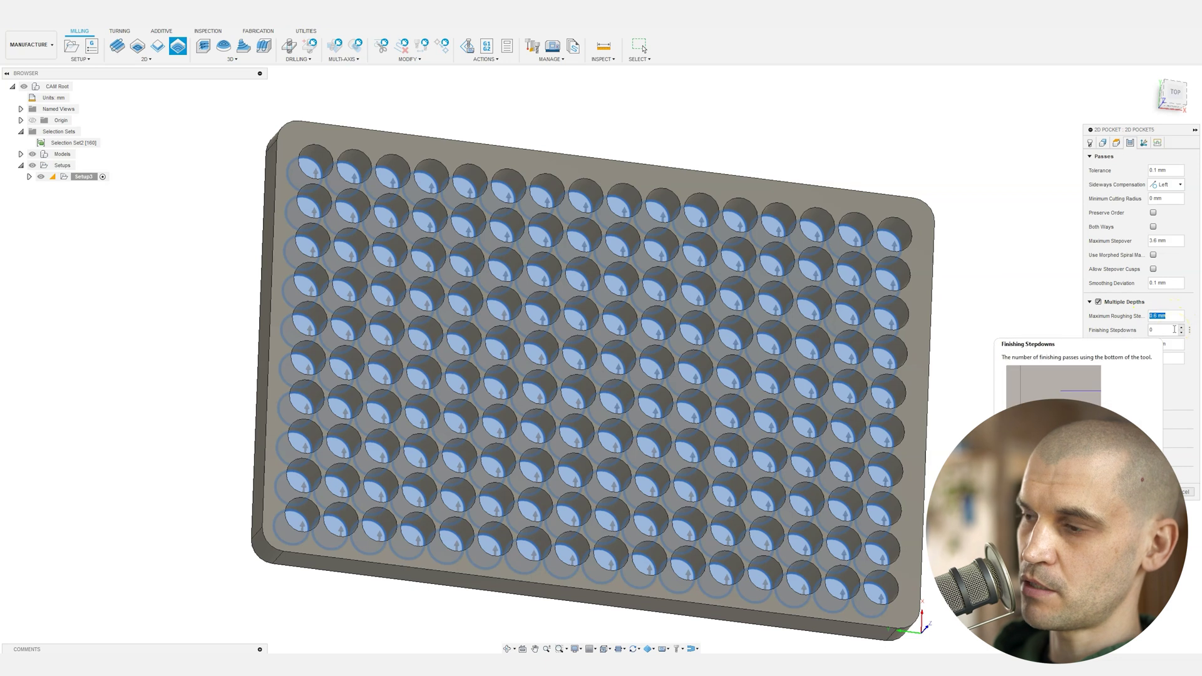
pyautogui.write('10')
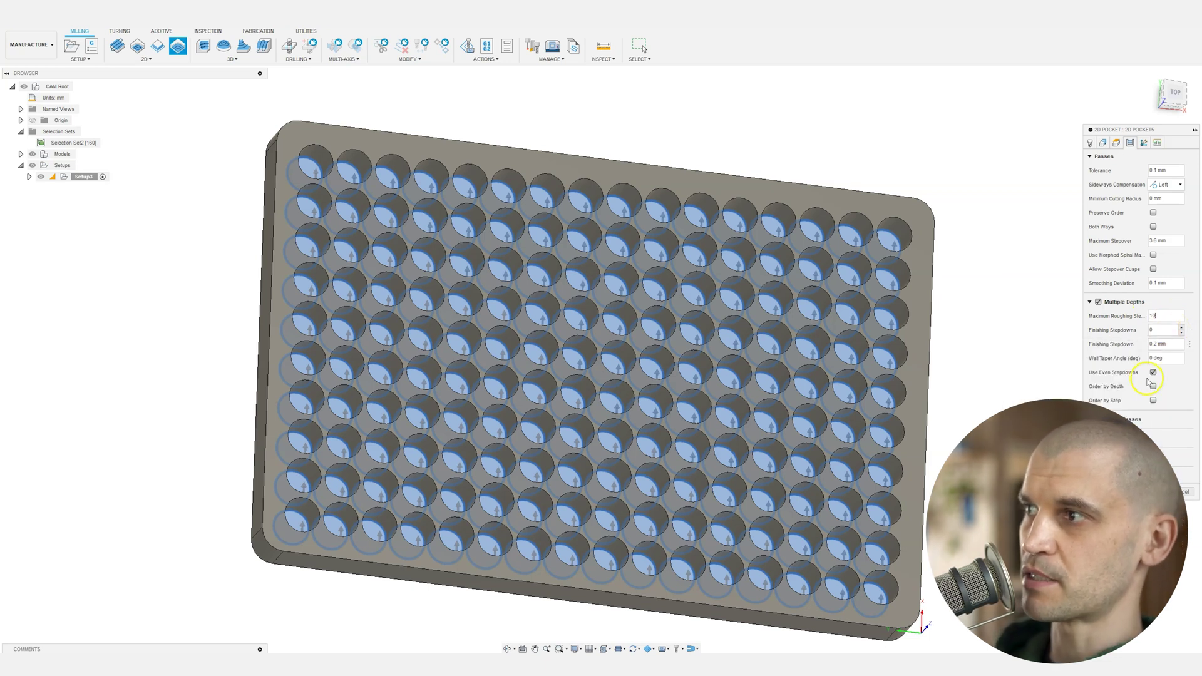
# Step: Disable the pocket's lead-in, keep the helix ramp at 2 degrees, and generate the pocket toolpath
pyautogui.click(1144, 143)
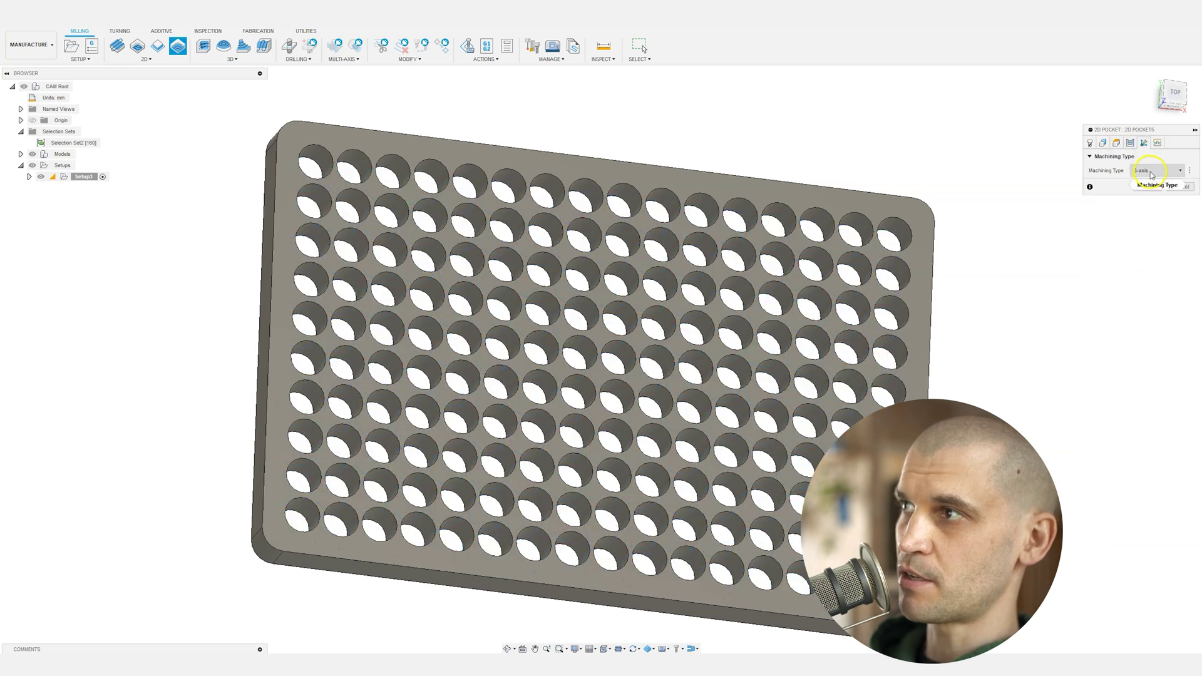
pyautogui.click(1155, 145)
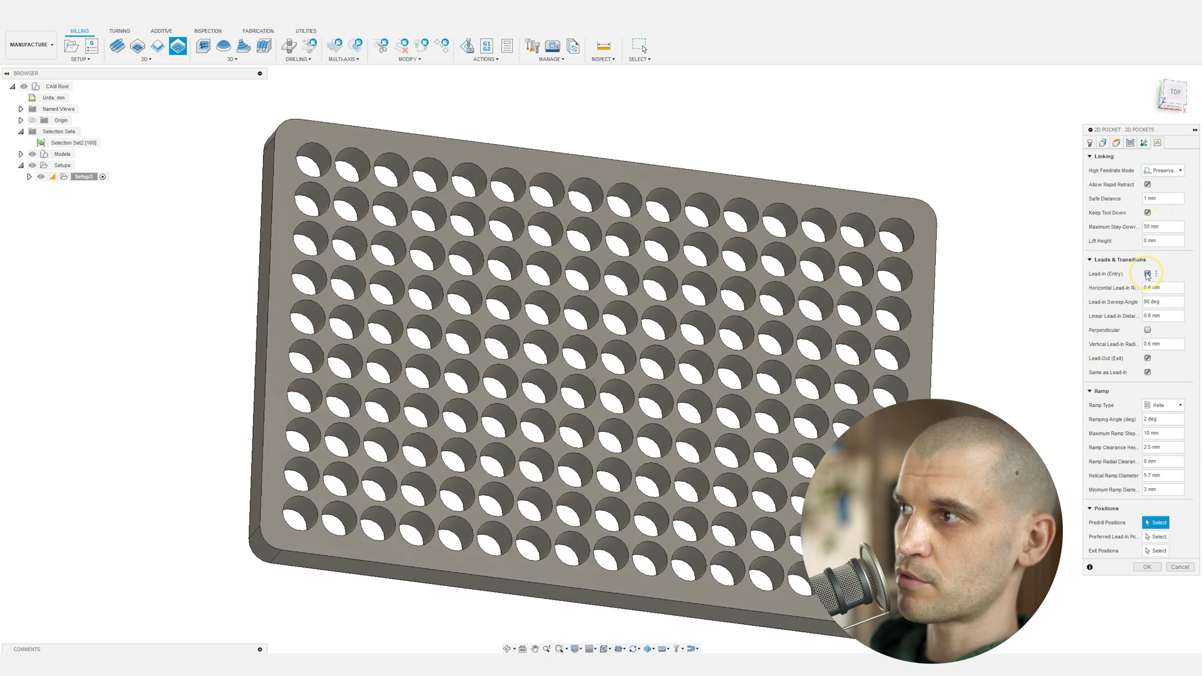
pyautogui.click(1148, 274)
pyautogui.click(1174, 393)
pyautogui.click(1171, 393)
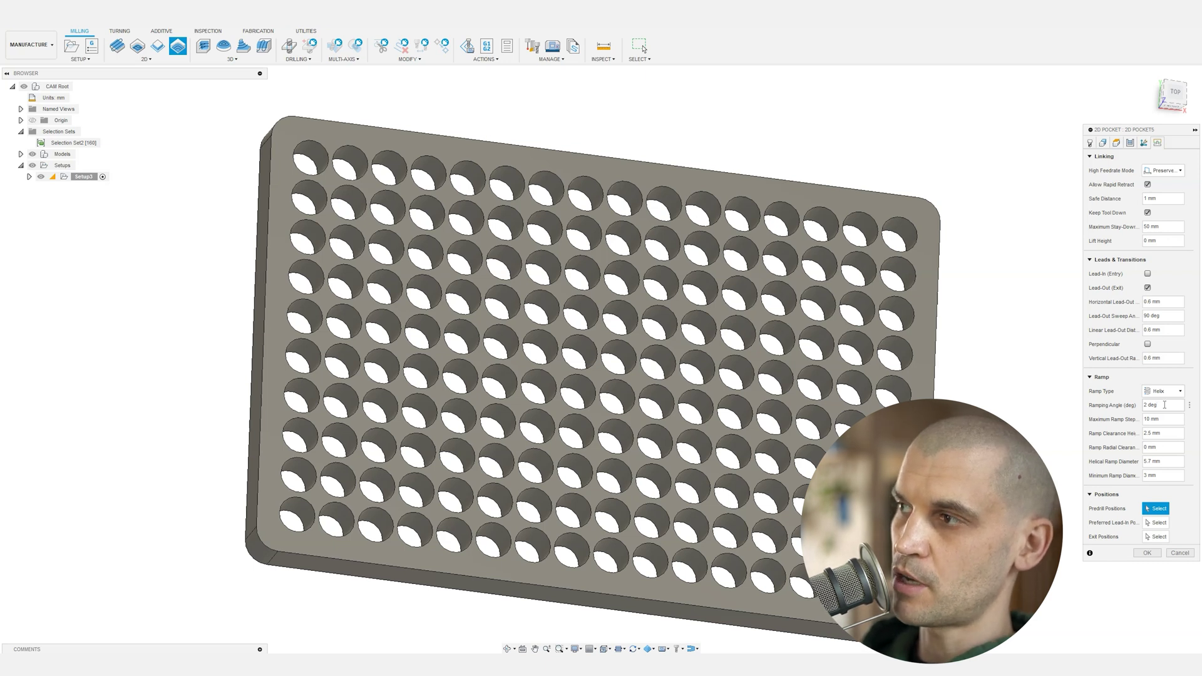
pyautogui.click(1127, 405)
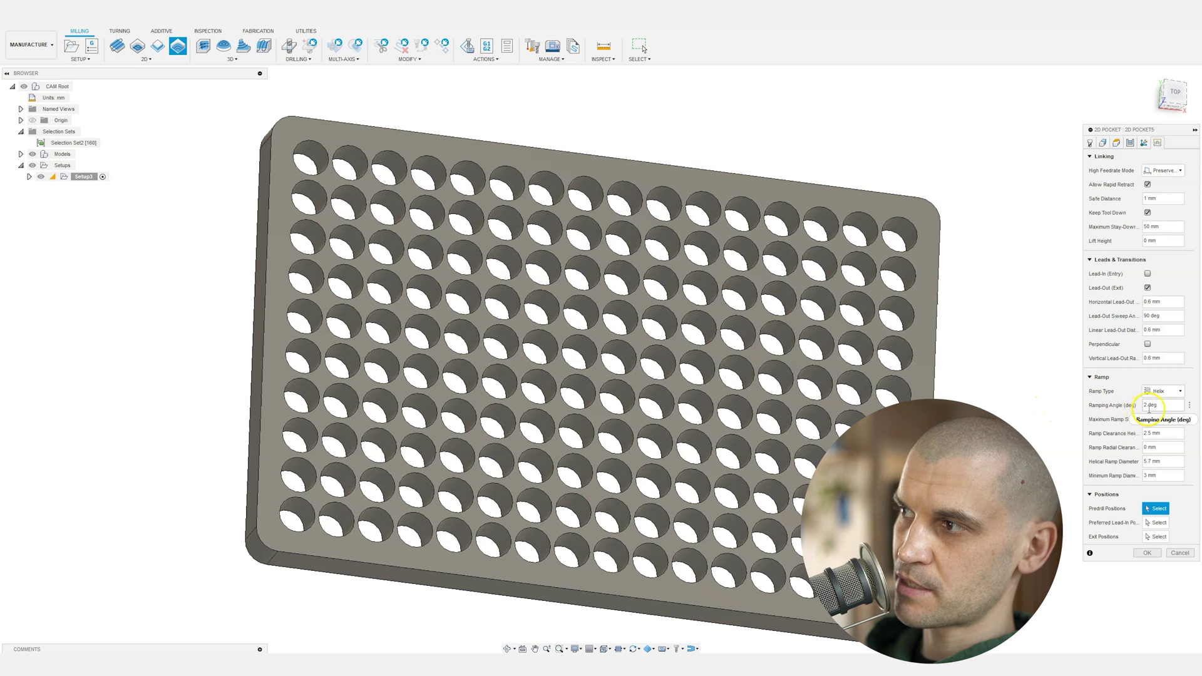
pyautogui.moveTo(1147, 406)
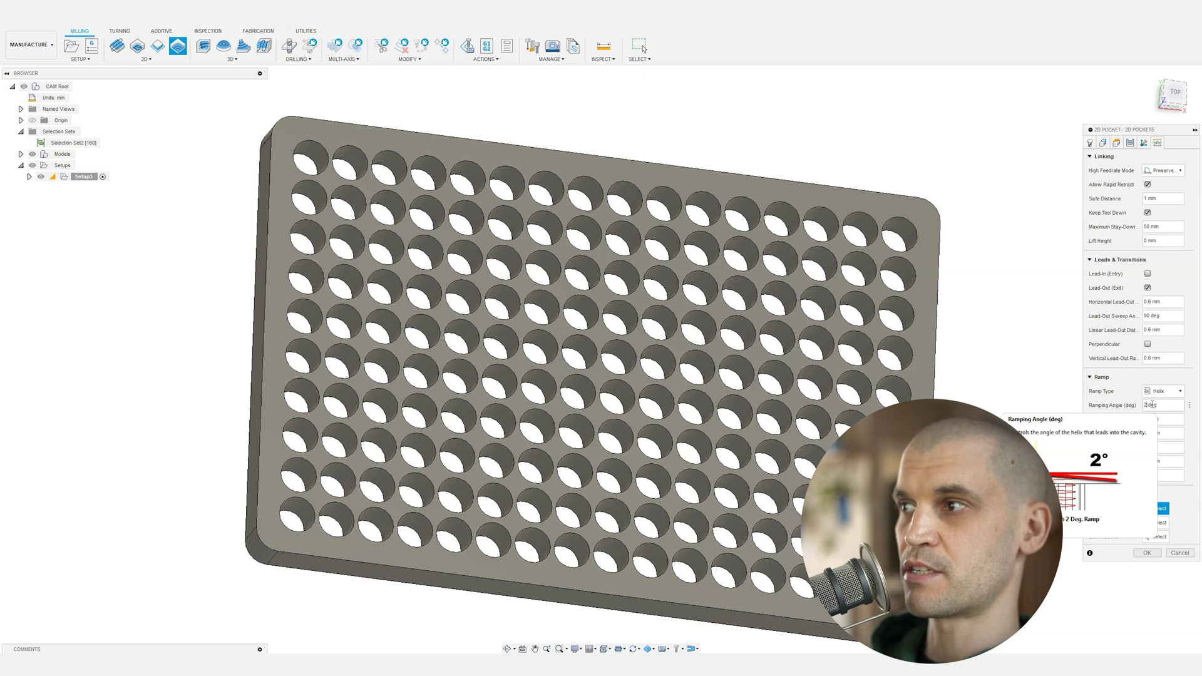
pyautogui.click(1149, 553)
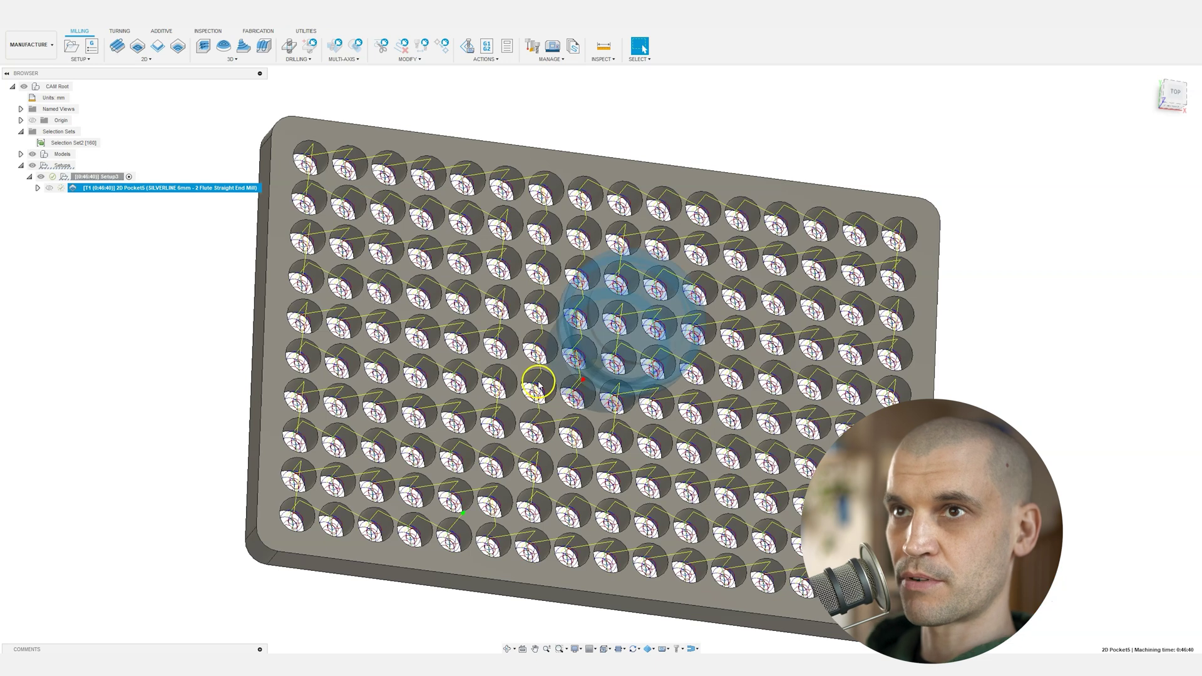
# Step: Examine the pocket toolpath's moves within and between the holes from several angles
pyautogui.keyDown('shift'); pyautogui.moveTo(484, 428); pyautogui.dragTo(430, 374, button='middle'); pyautogui.keyUp('shift')
pyautogui.scroll(4, 468, 414)
pyautogui.keyDown('shift'); pyautogui.moveTo(471, 445); pyautogui.dragTo(541, 445, button='middle'); pyautogui.keyUp('shift')
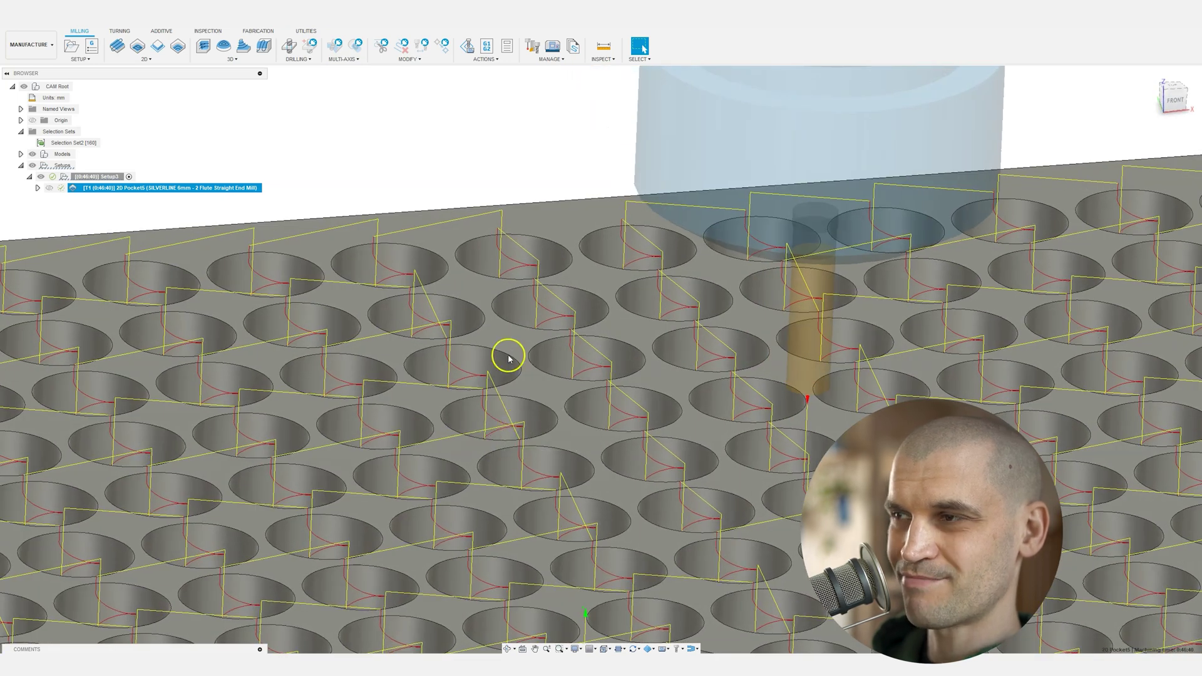
pyautogui.keyDown('shift'); pyautogui.moveTo(451, 402); pyautogui.dragTo(452, 378, button='middle'); pyautogui.keyUp('shift')
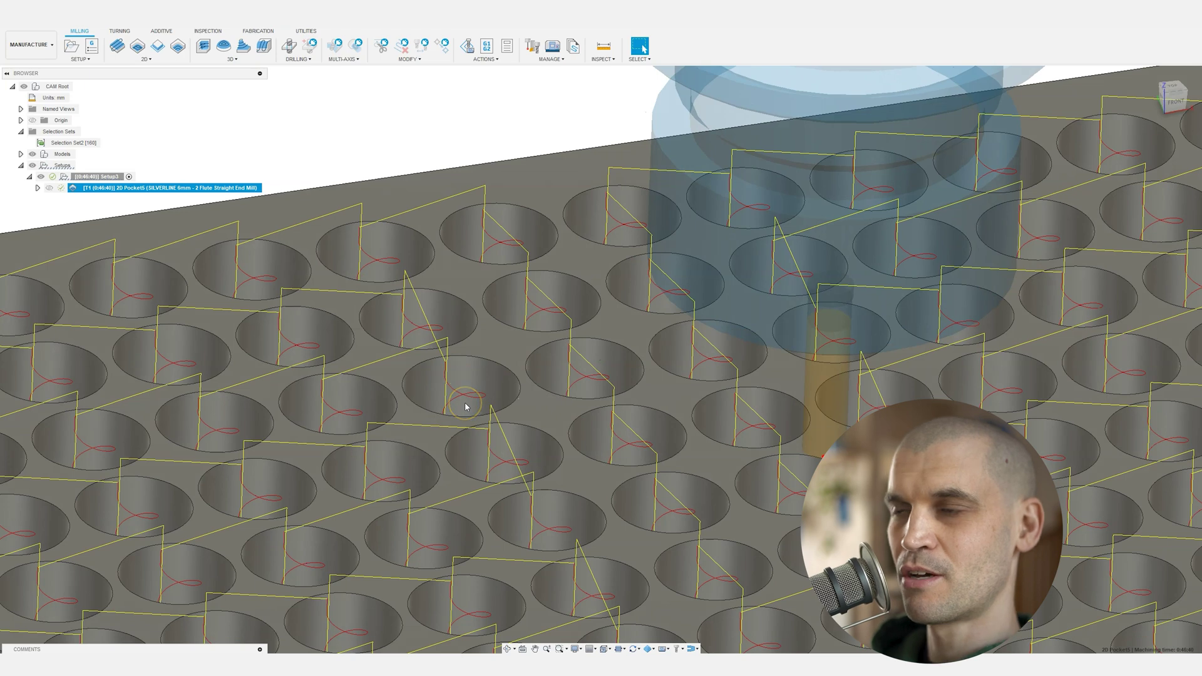
pyautogui.scroll(-4, 464, 403)
pyautogui.keyDown('shift'); pyautogui.moveTo(512, 447); pyautogui.dragTo(539, 441, button='middle'); pyautogui.keyUp('shift')
pyautogui.scroll(-3, 540, 441)
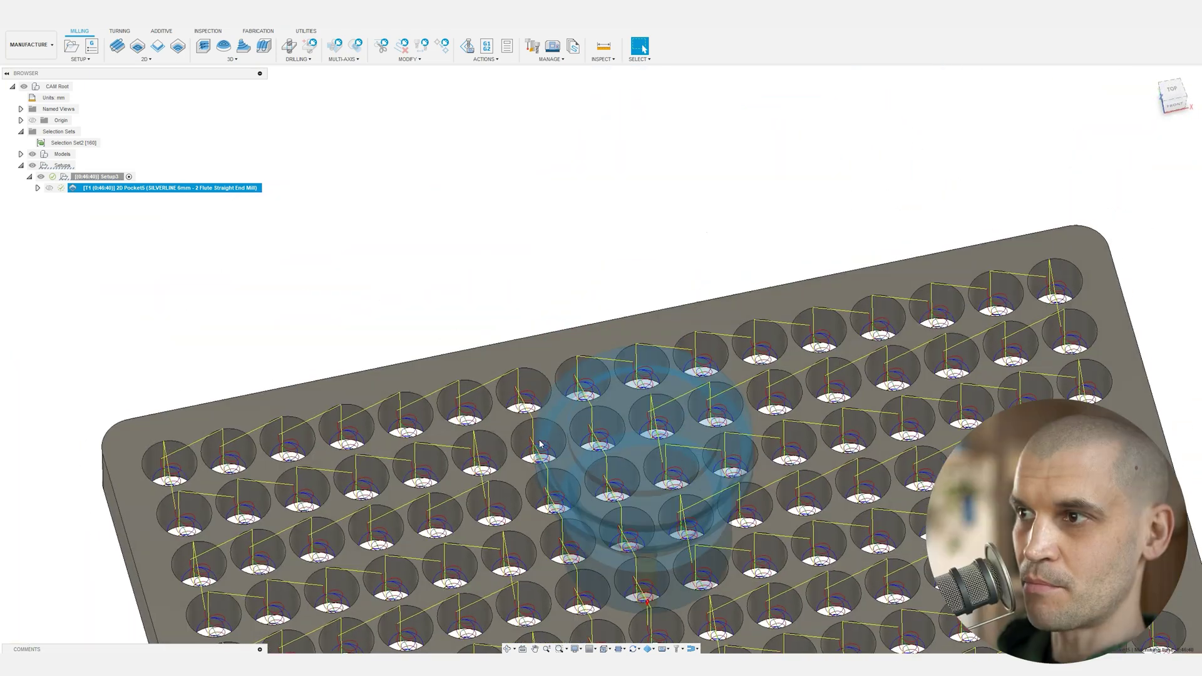
pyautogui.scroll(5, 719, 491)
pyautogui.scroll(5, 450, 496)
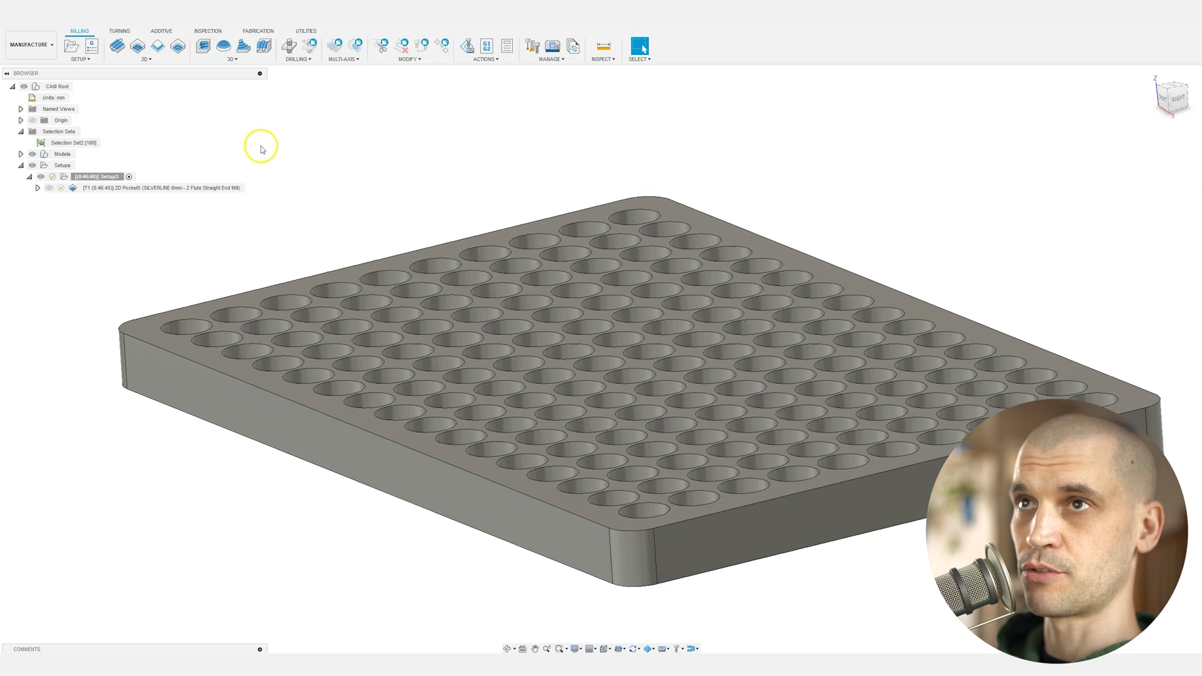
# Step: Create a 2D Contour operation along the plate's bottom outer edge with the same 6 mm end mill, using multiple depths
pyautogui.click(158, 50)
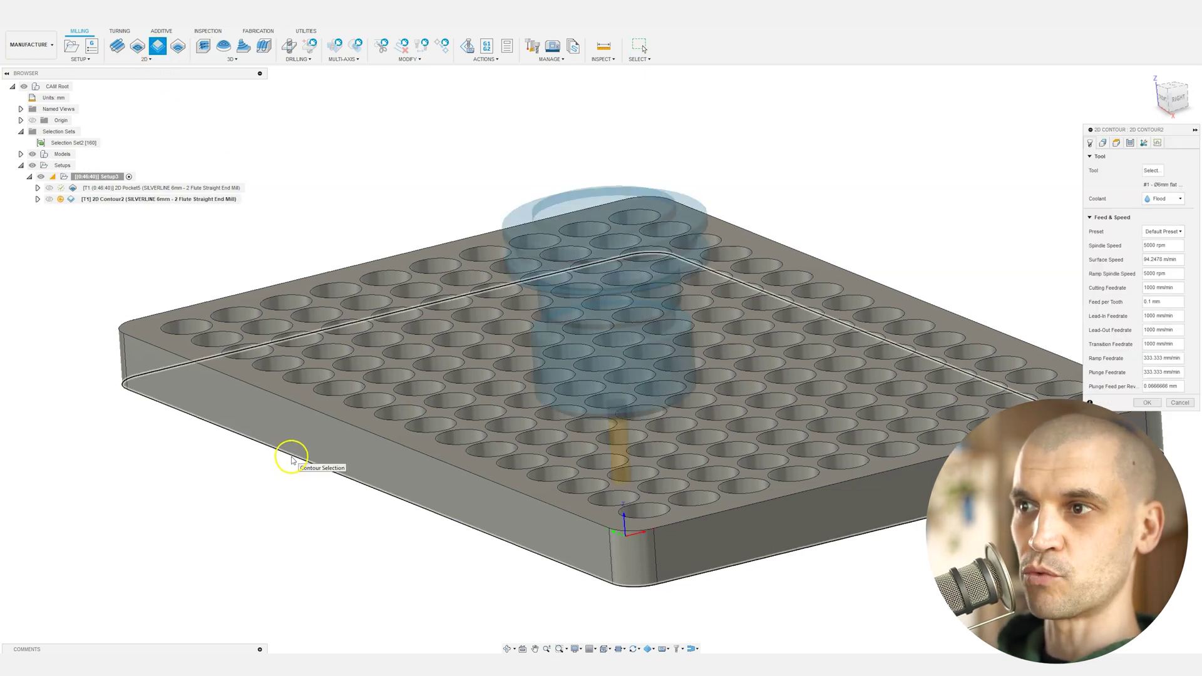
pyautogui.click(292, 459)
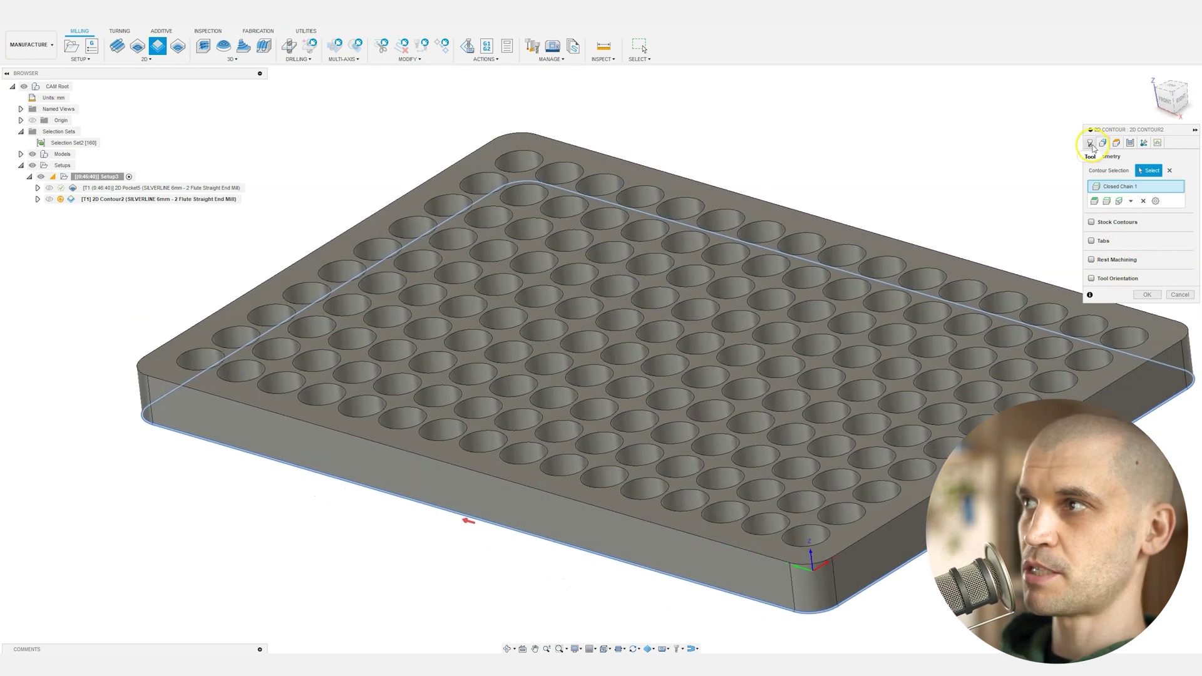
pyautogui.click(1130, 145)
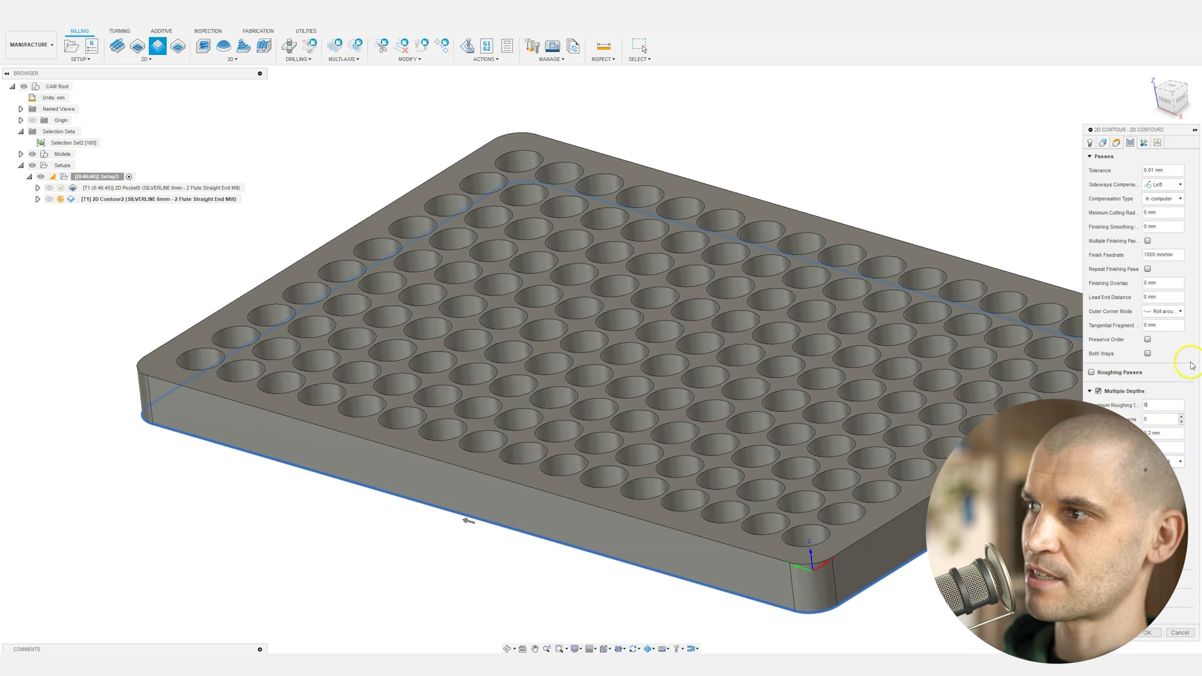
# Step: Disable the contour's lead-in, enable its ramp, and generate the toolpath around the plate
pyautogui.click(1158, 143)
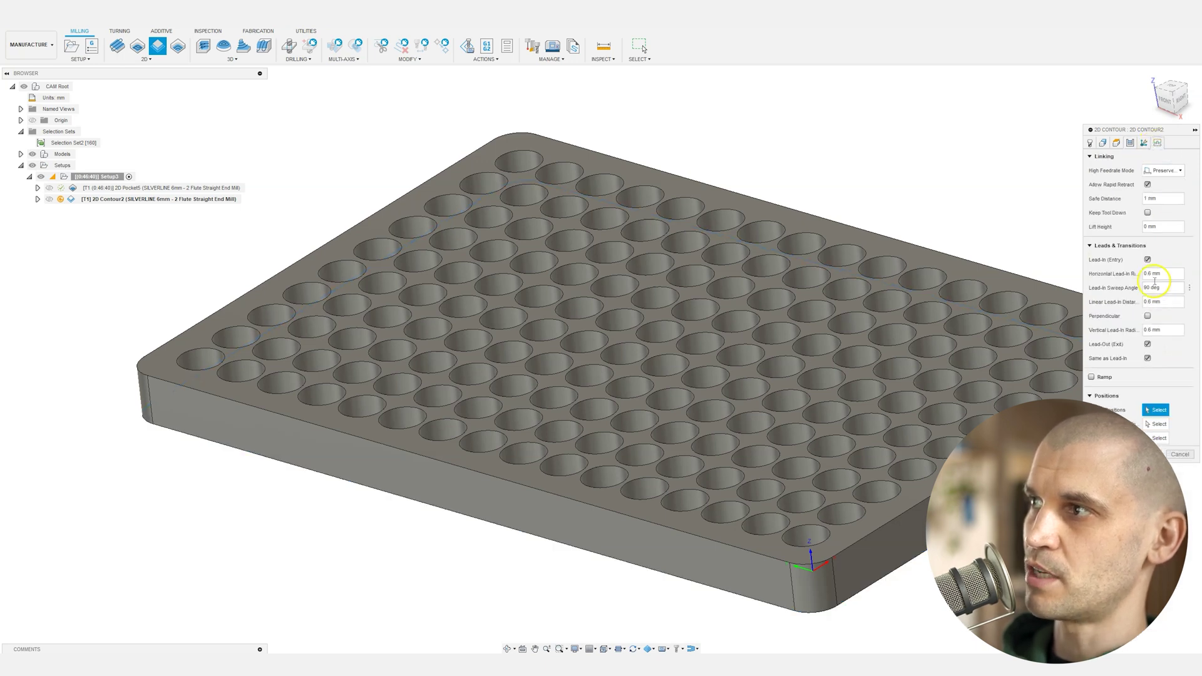
pyautogui.click(1146, 259)
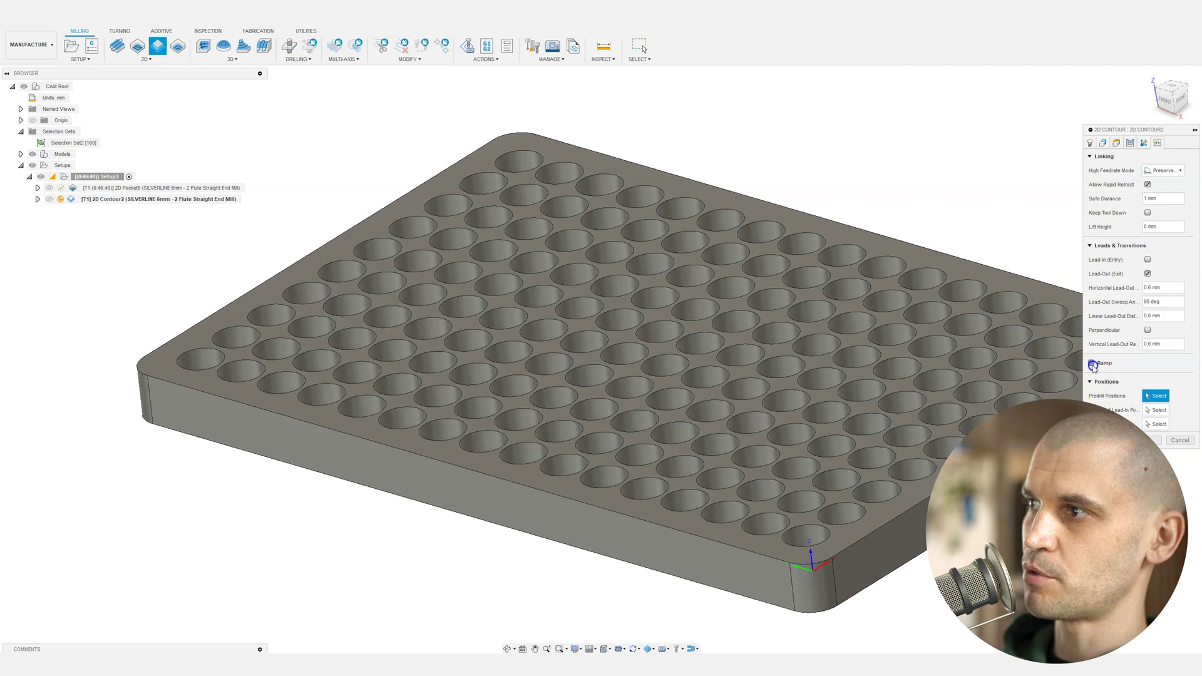
pyautogui.click(1093, 364)
pyautogui.click(645, 48)
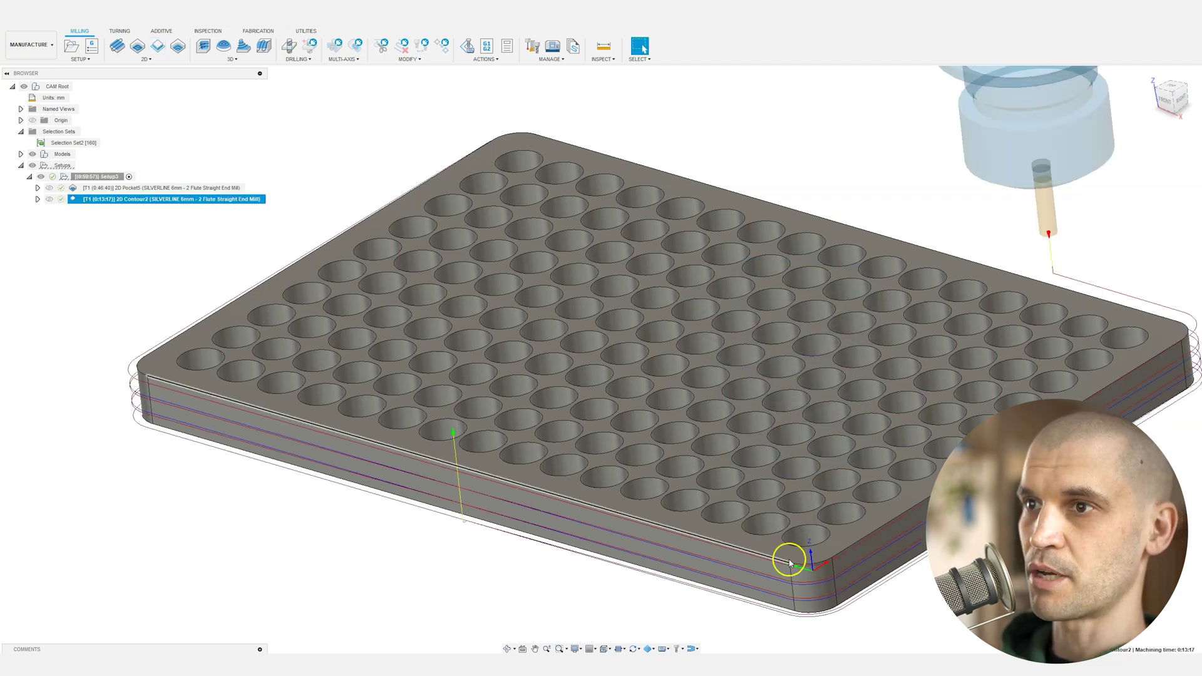
pyautogui.keyDown('shift'); pyautogui.moveTo(557, 514); pyautogui.dragTo(595, 462, button='middle'); pyautogui.keyUp('shift')
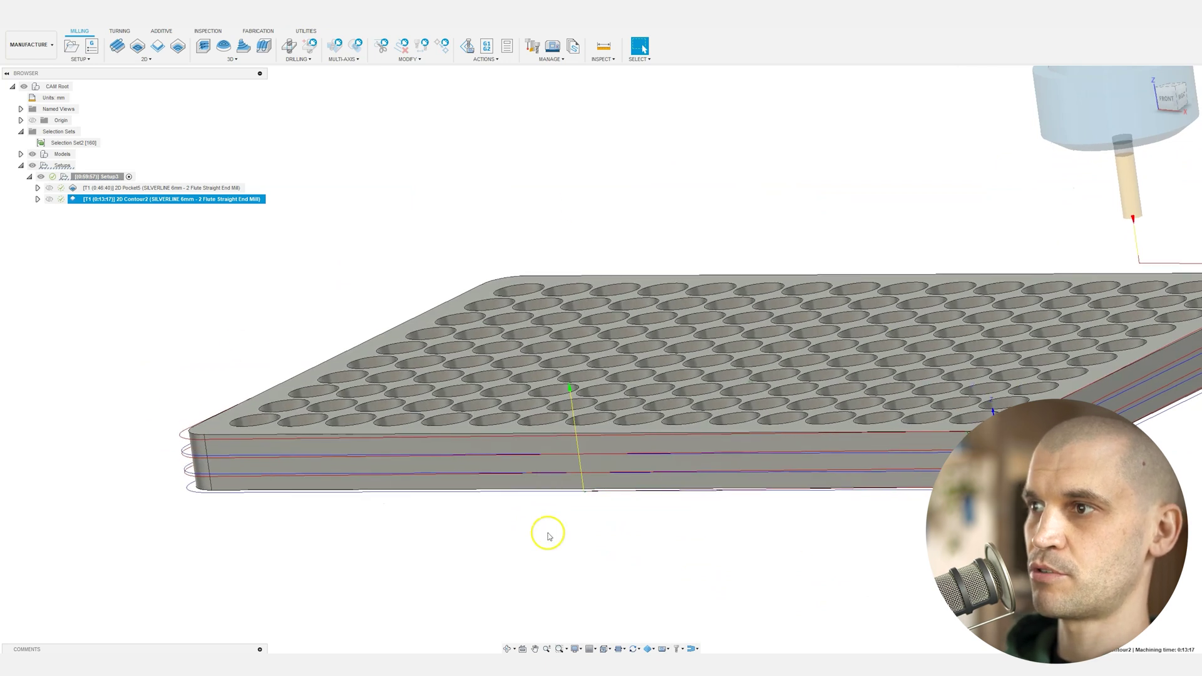
pyautogui.keyDown('shift'); pyautogui.moveTo(469, 512); pyautogui.dragTo(419, 560, button='middle'); pyautogui.keyUp('shift')
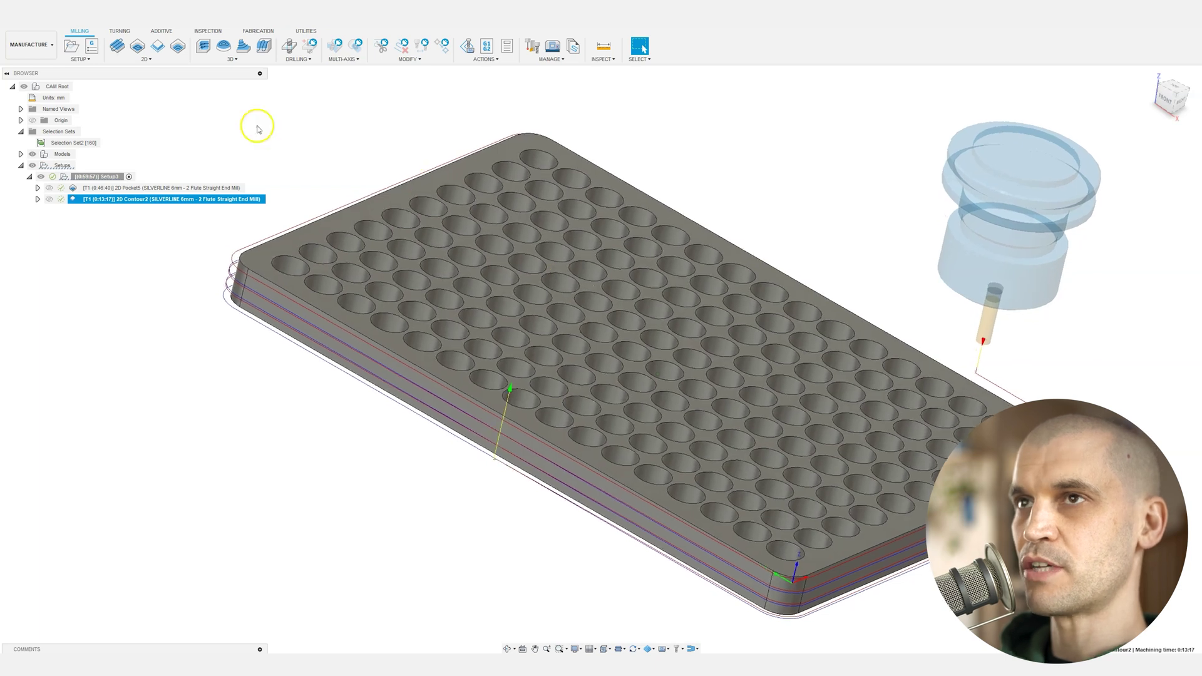
# Step: Switch to the Design workspace and set the selection to body priority with the Select Through filter
pyautogui.click(36, 42)
pyautogui.click(23, 68)
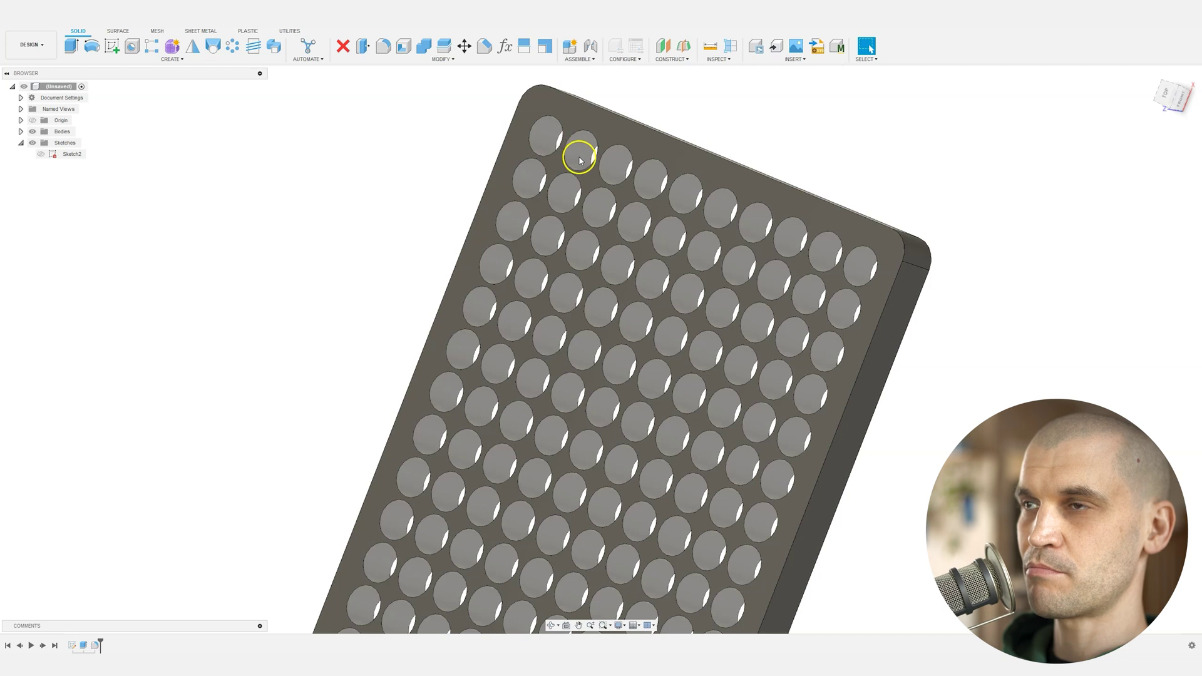
pyautogui.click(868, 58)
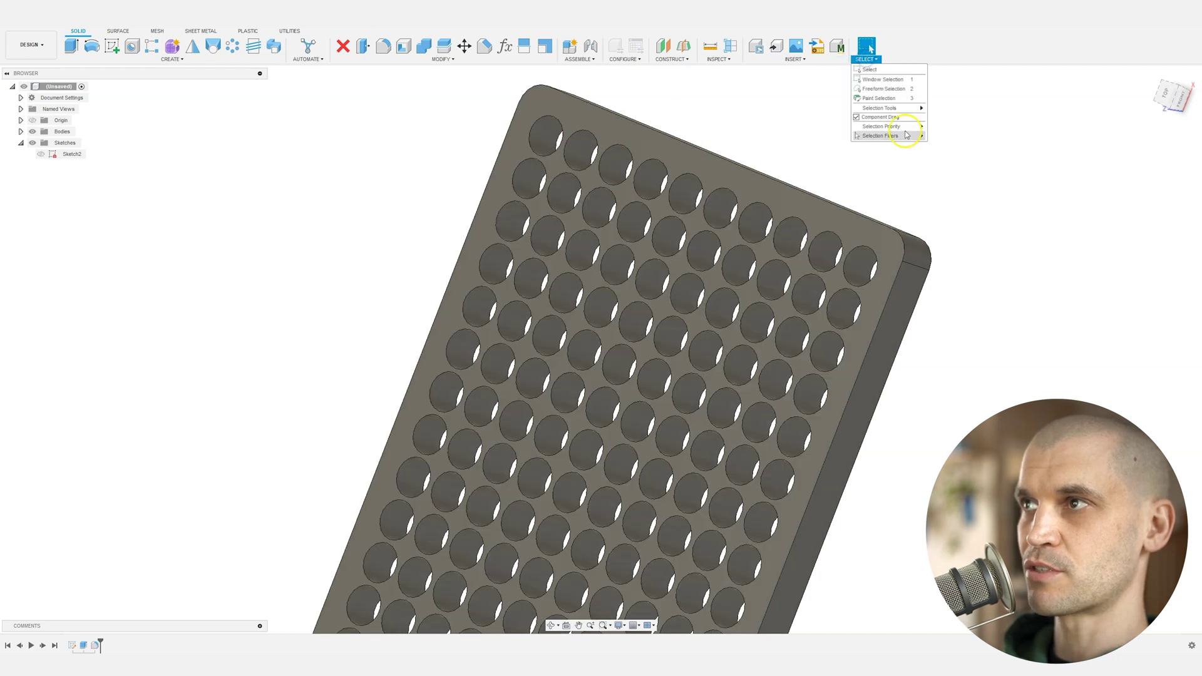
pyautogui.moveTo(905, 128)
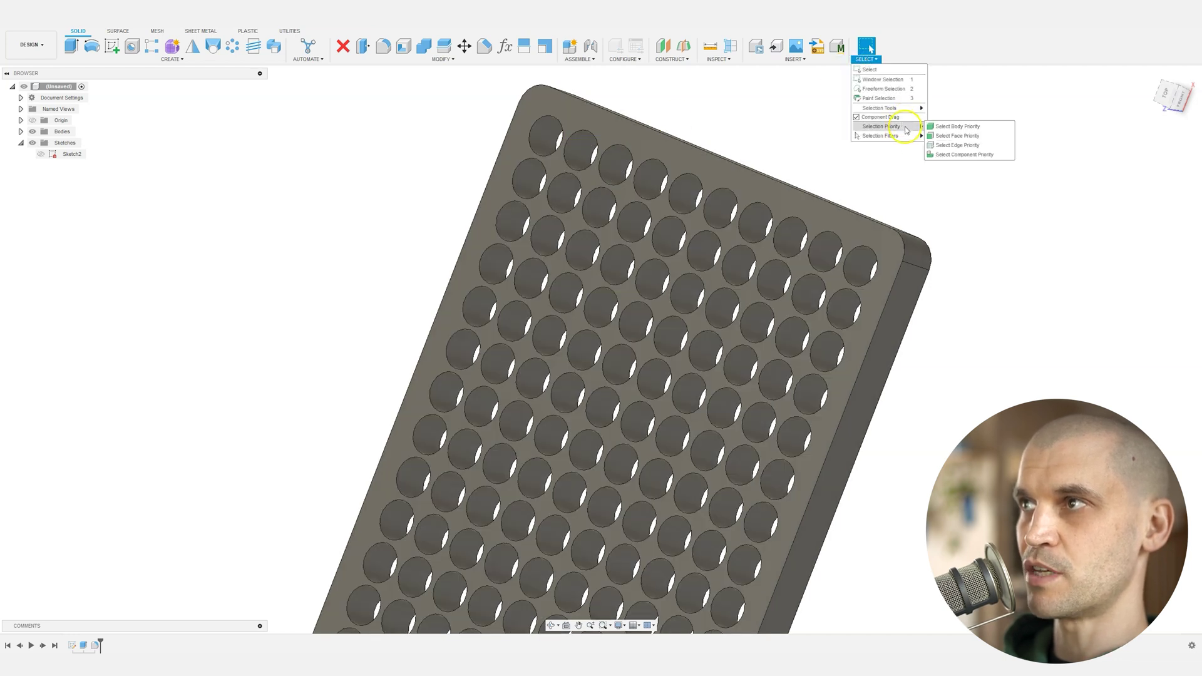
pyautogui.click(952, 126)
pyautogui.click(867, 59)
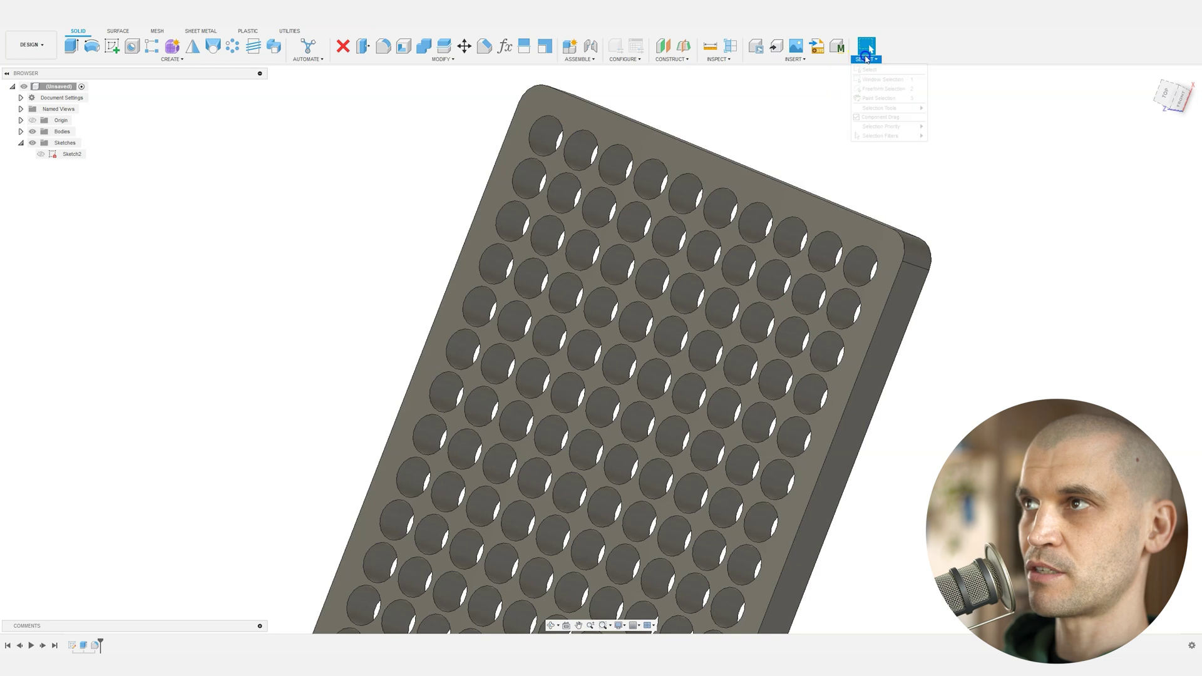
pyautogui.moveTo(901, 136)
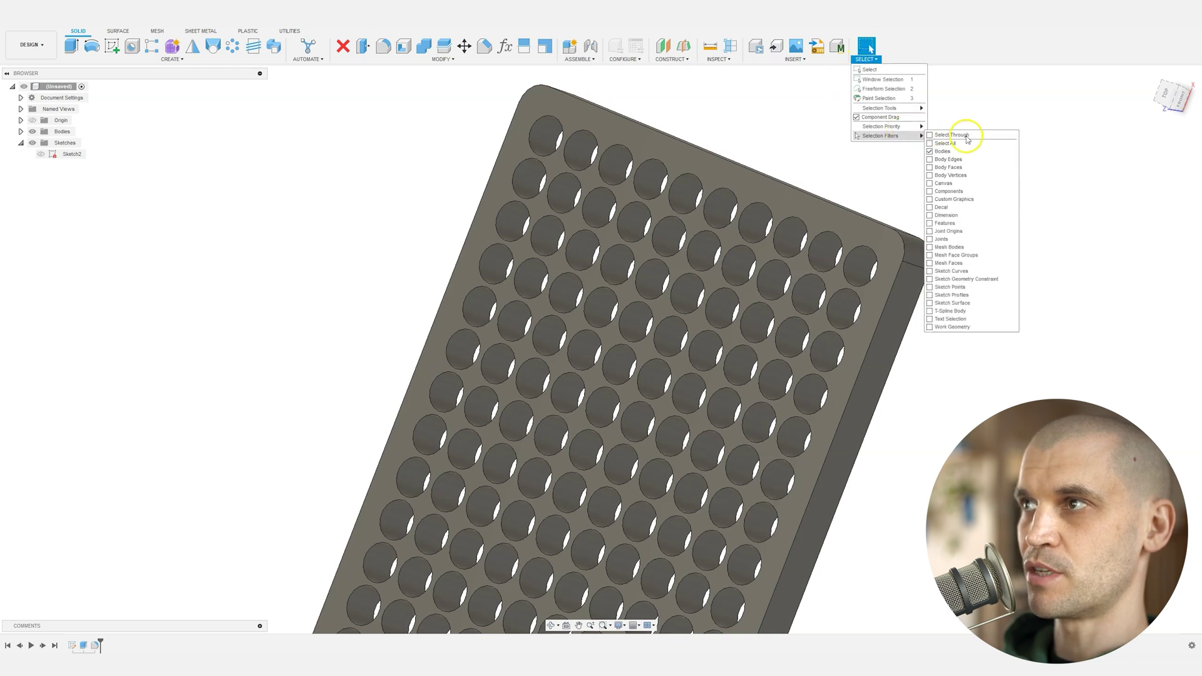
pyautogui.click(951, 135)
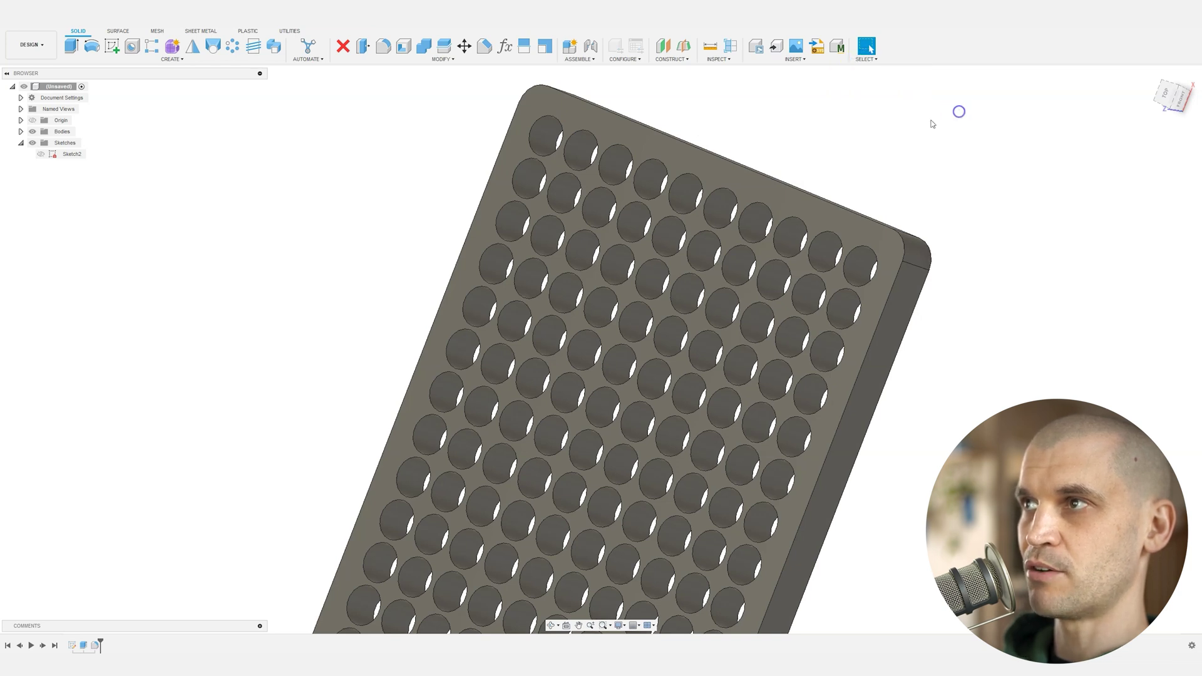
# Step: Delete the faces of the second and ninth holes in the ten-hole row along the plate's short edge
pyautogui.click(589, 154)
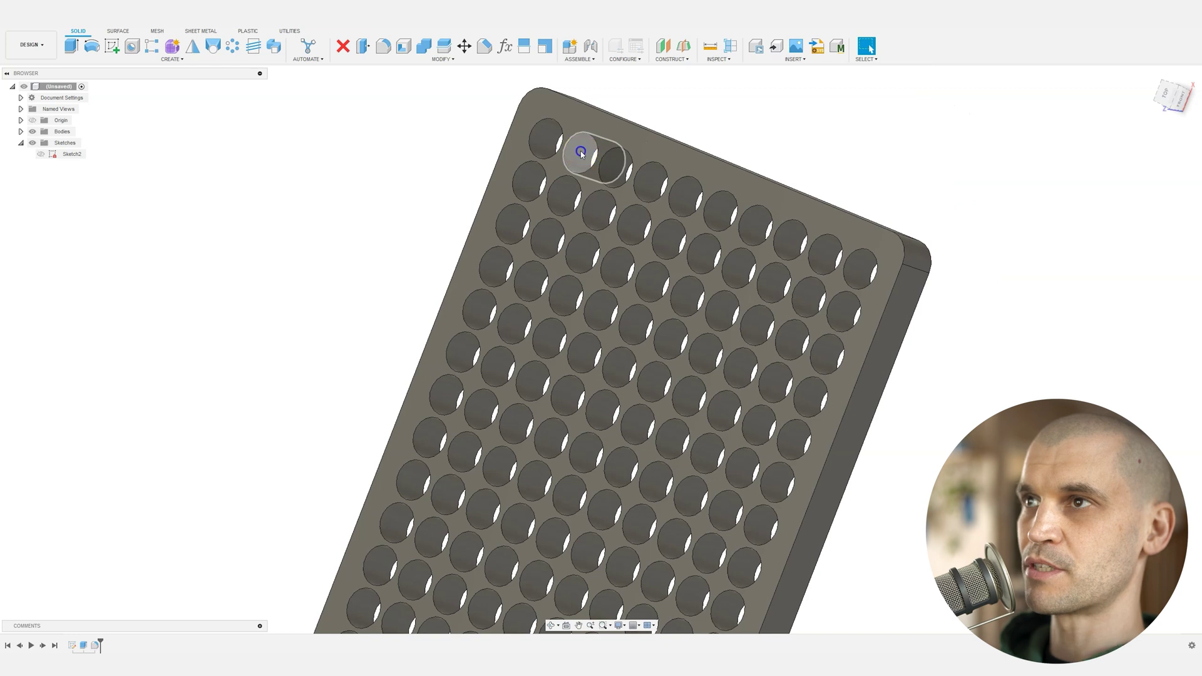
pyautogui.keyDown('ctrl'); pyautogui.click(823, 253); pyautogui.keyUp('ctrl')
pyautogui.press('Delete')
pyautogui.moveTo(1055, 362)
pyautogui.keyDown('shift'); pyautogui.mouseDown(button='middle')
pyautogui.moveTo(872, 290)
pyautogui.moveTo(464, 182)
pyautogui.moveTo(488, 247)
pyautogui.moveTo(464, 226)
pyautogui.moveTo(736, 253)
pyautogui.mouseUp(button='middle'); pyautogui.keyUp('shift')
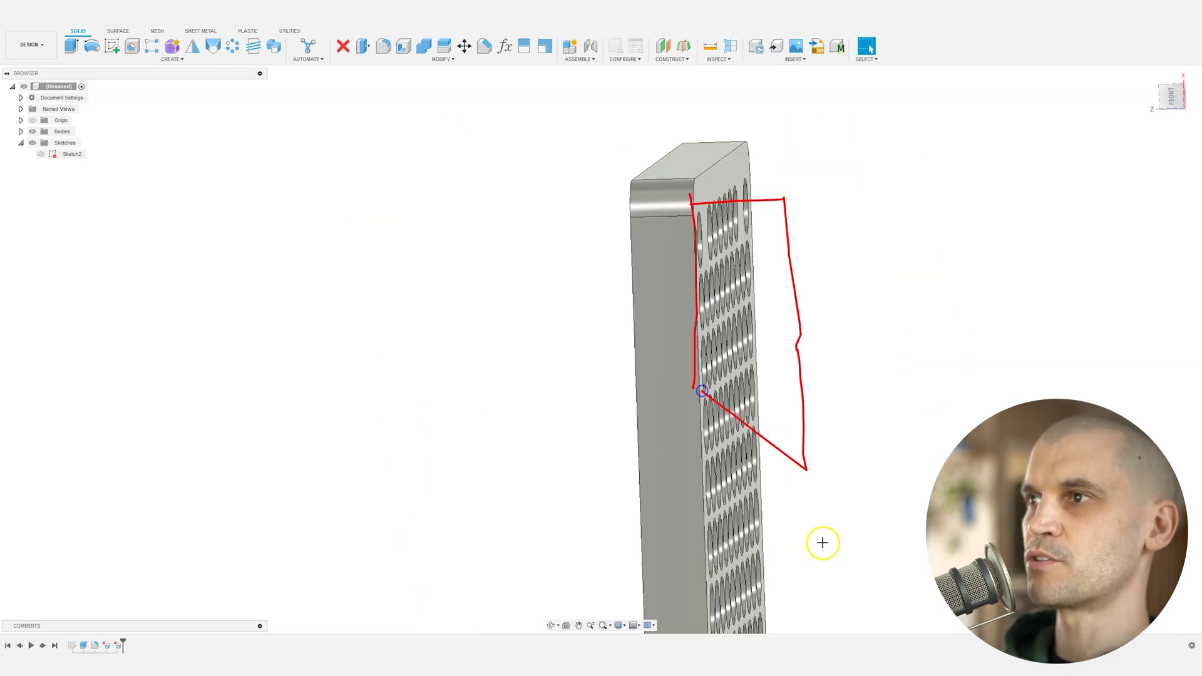
pyautogui.moveTo(784, 201); pyautogui.dragTo(823, 151)
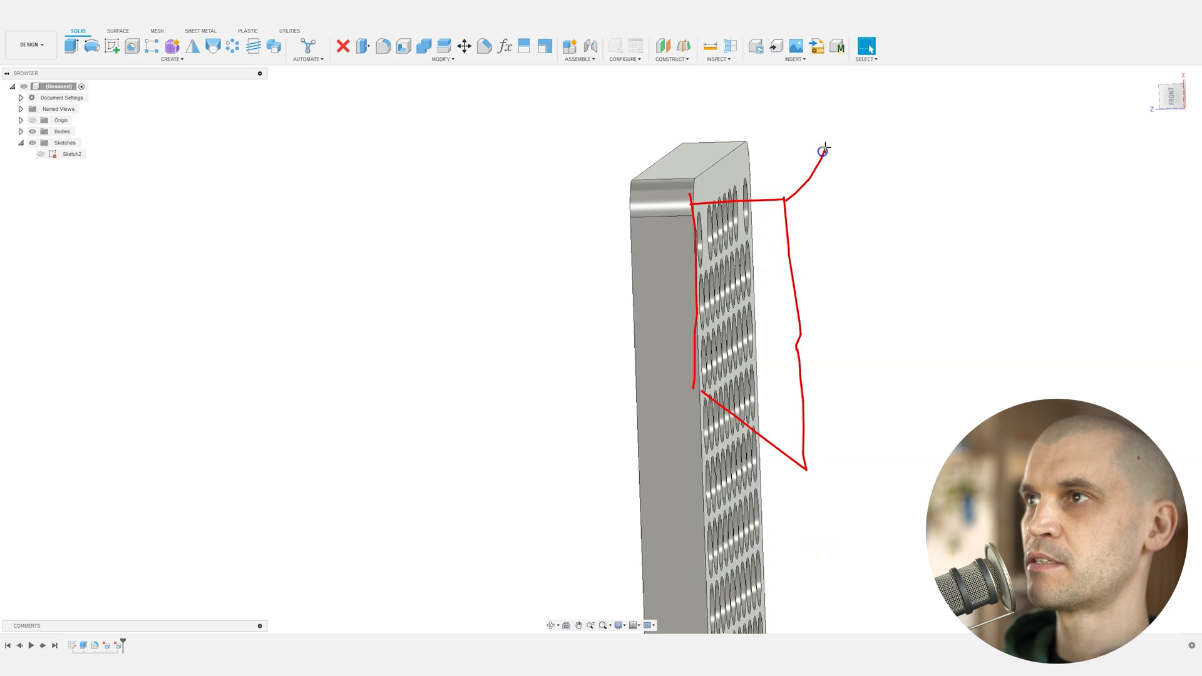
pyautogui.moveTo(749, 141); pyautogui.dragTo(830, 149)
pyautogui.moveTo(832, 143)
pyautogui.mouseDown()
pyautogui.moveTo(853, 362)
pyautogui.moveTo(806, 471)
pyautogui.mouseUp()
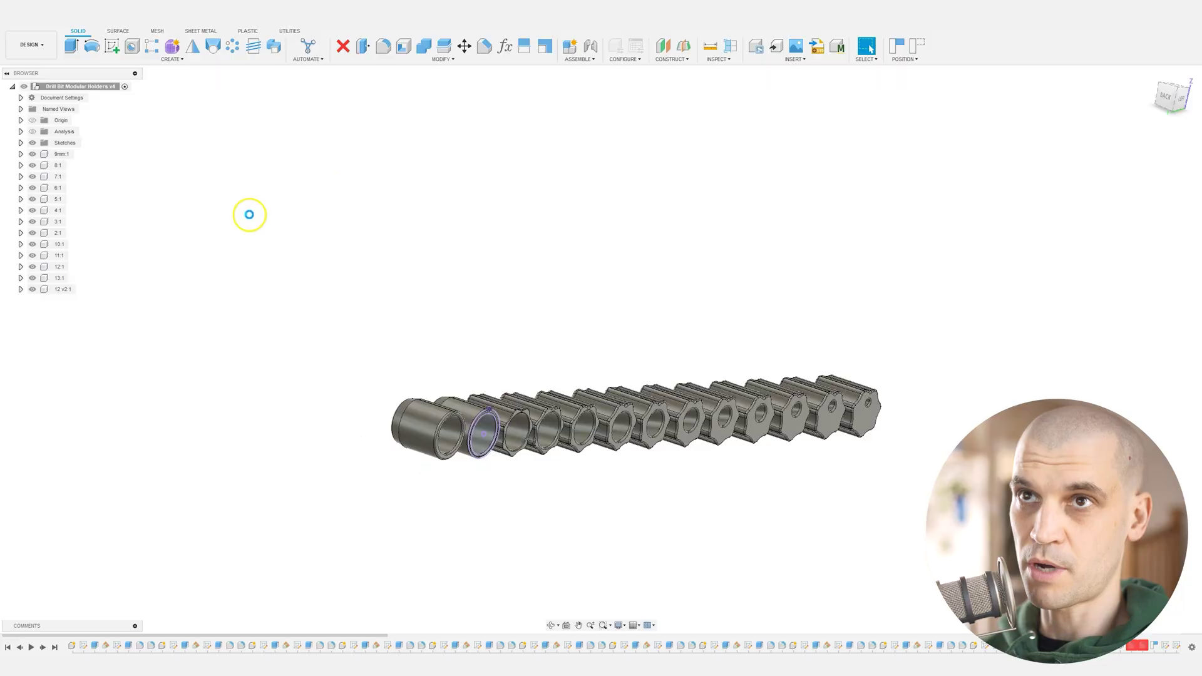
# Step: Show the section analysis in the Drill Bit Modular Holders design and examine the cut holder's inner bore from the side
pyautogui.click(32, 133)
pyautogui.moveTo(665, 437)
pyautogui.keyDown('shift'); pyautogui.mouseDown(button='middle')
pyautogui.moveTo(637, 444)
pyautogui.moveTo(633, 496)
pyautogui.mouseUp(button='middle'); pyautogui.keyUp('shift')
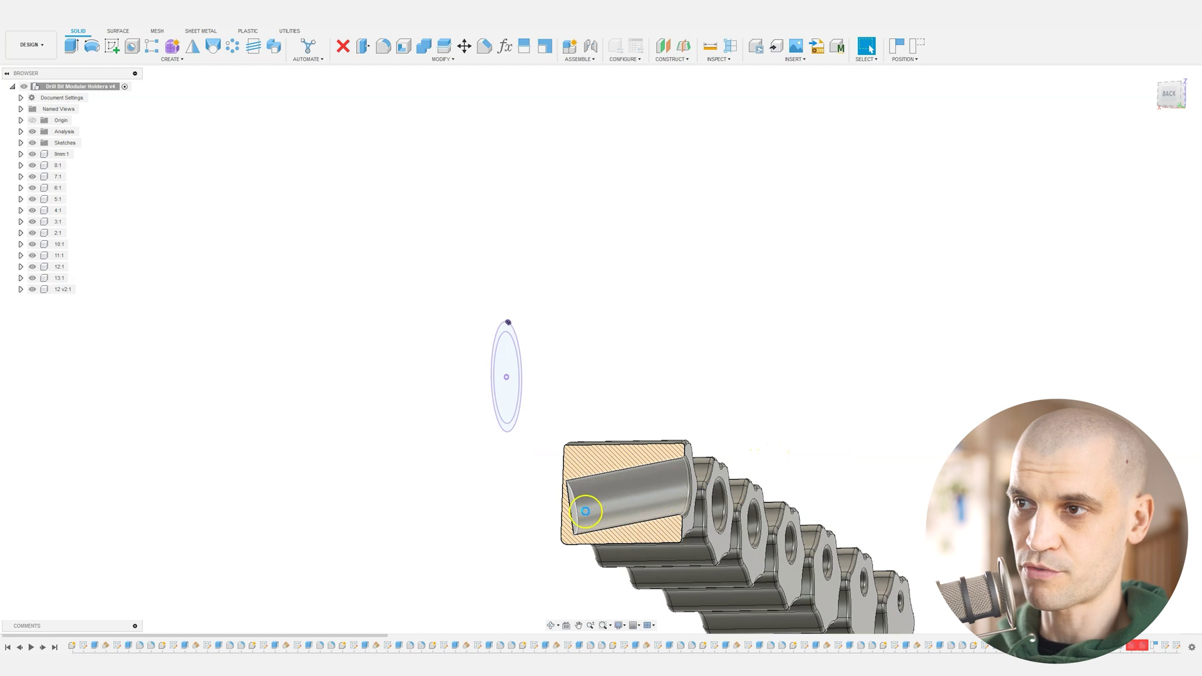
pyautogui.keyDown('shift'); pyautogui.moveTo(587, 514); pyautogui.dragTo(665, 513, button='middle'); pyautogui.keyUp('shift')
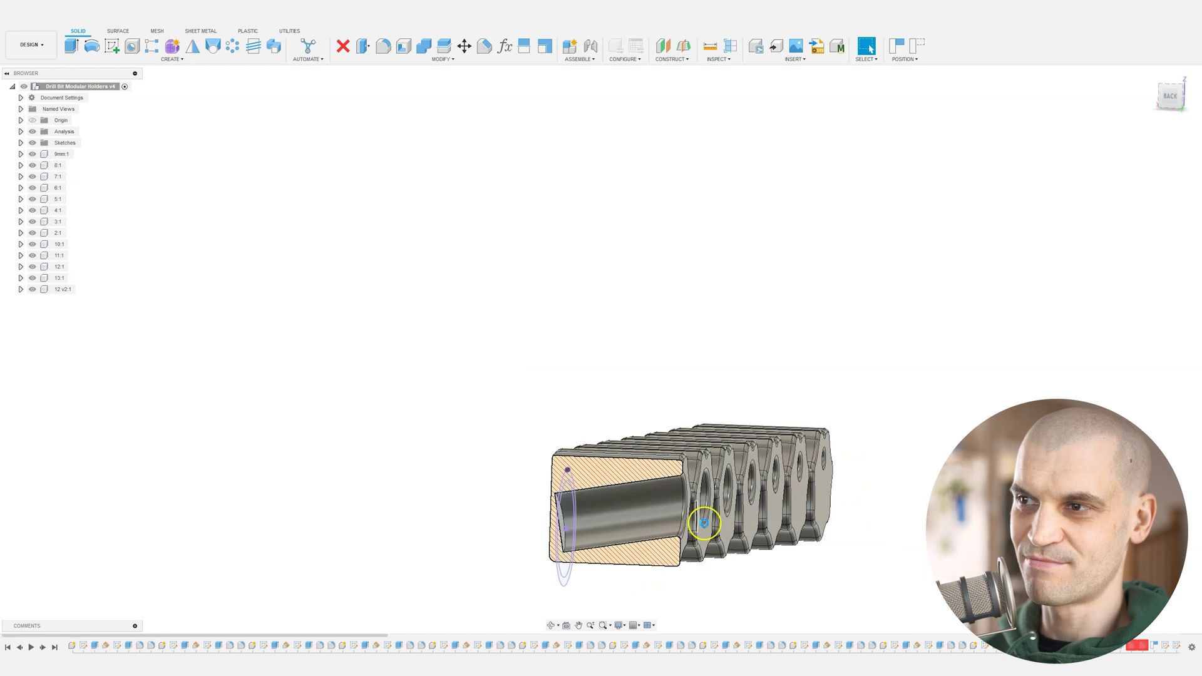
pyautogui.keyDown('shift'); pyautogui.moveTo(649, 501); pyautogui.dragTo(650, 506, button='middle'); pyautogui.keyUp('shift')
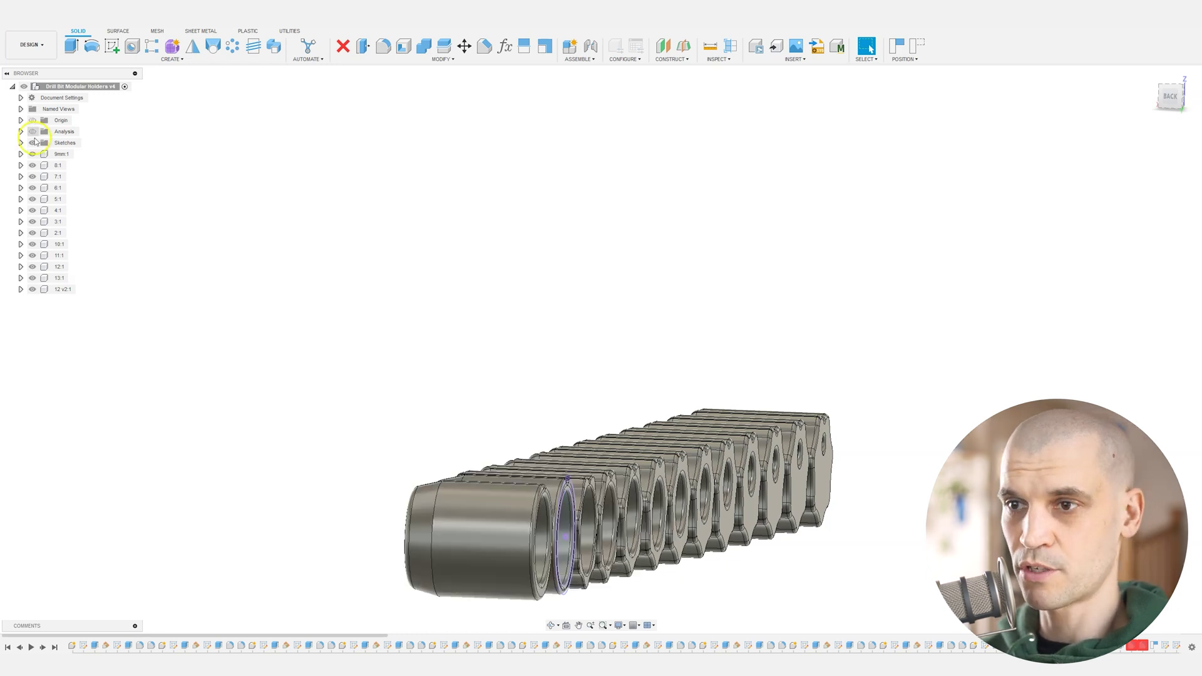
# Step: Examine the whole row of drill bit holders, their bores and fluted outer walls from several angles
pyautogui.scroll(3, 778, 462)
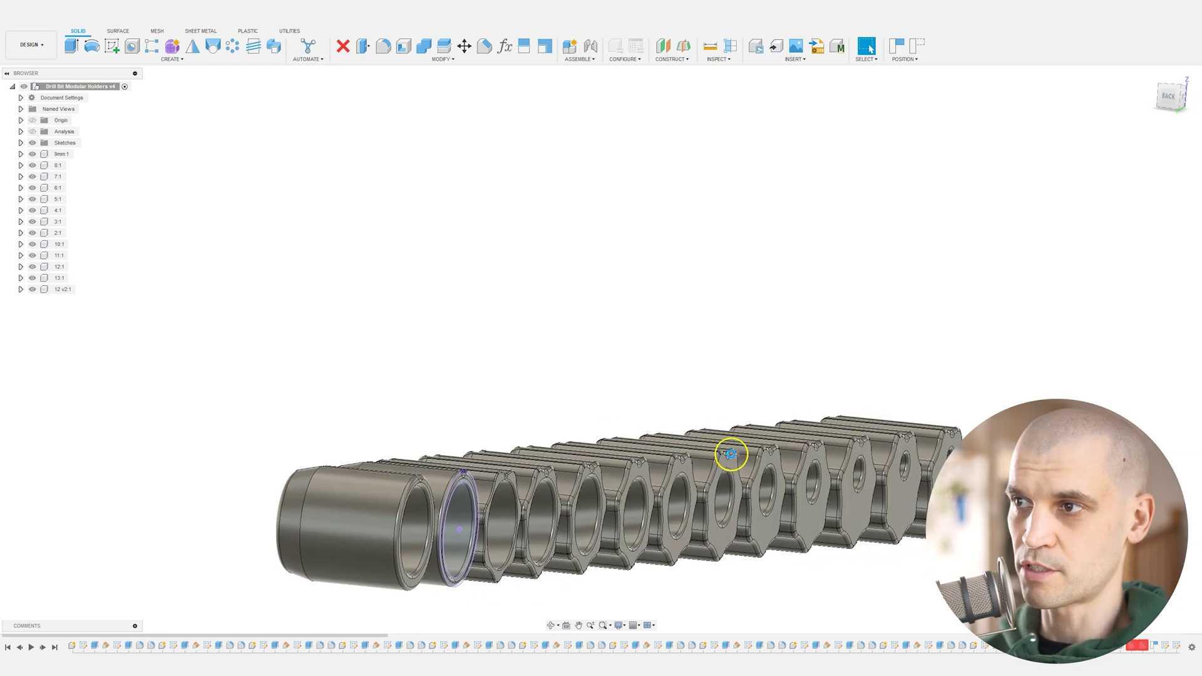
pyautogui.scroll(6, 731, 454)
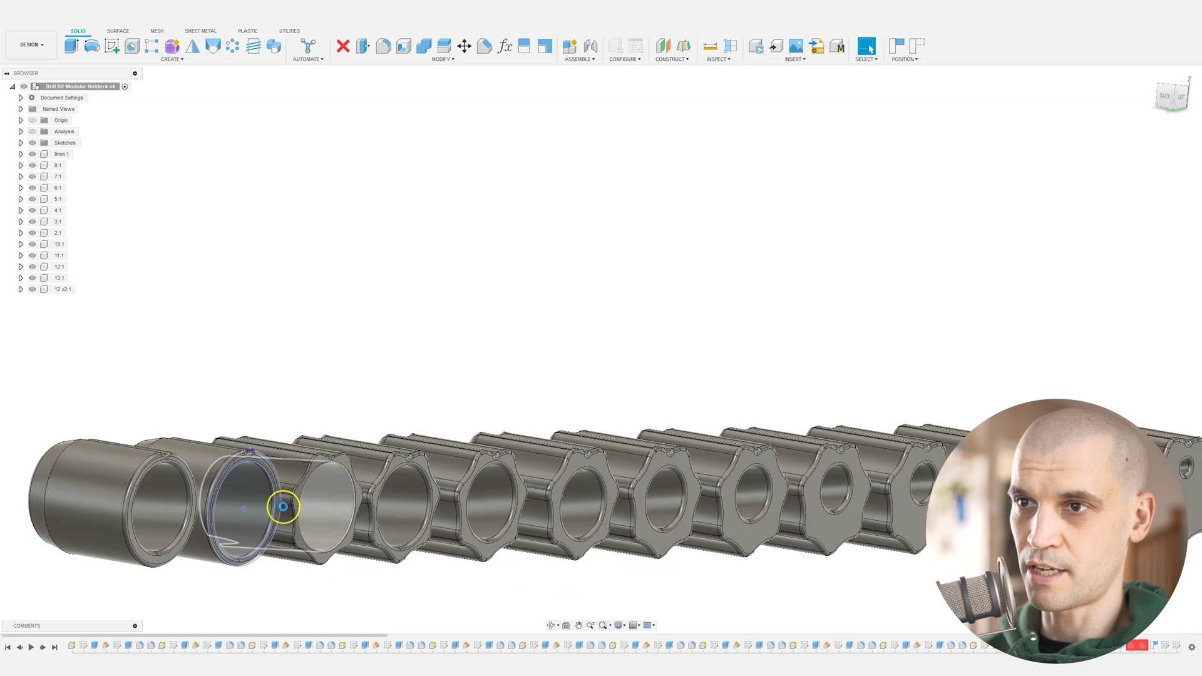
pyautogui.keyDown('shift'); pyautogui.moveTo(236, 502); pyautogui.dragTo(322, 443, button='middle'); pyautogui.keyUp('shift')
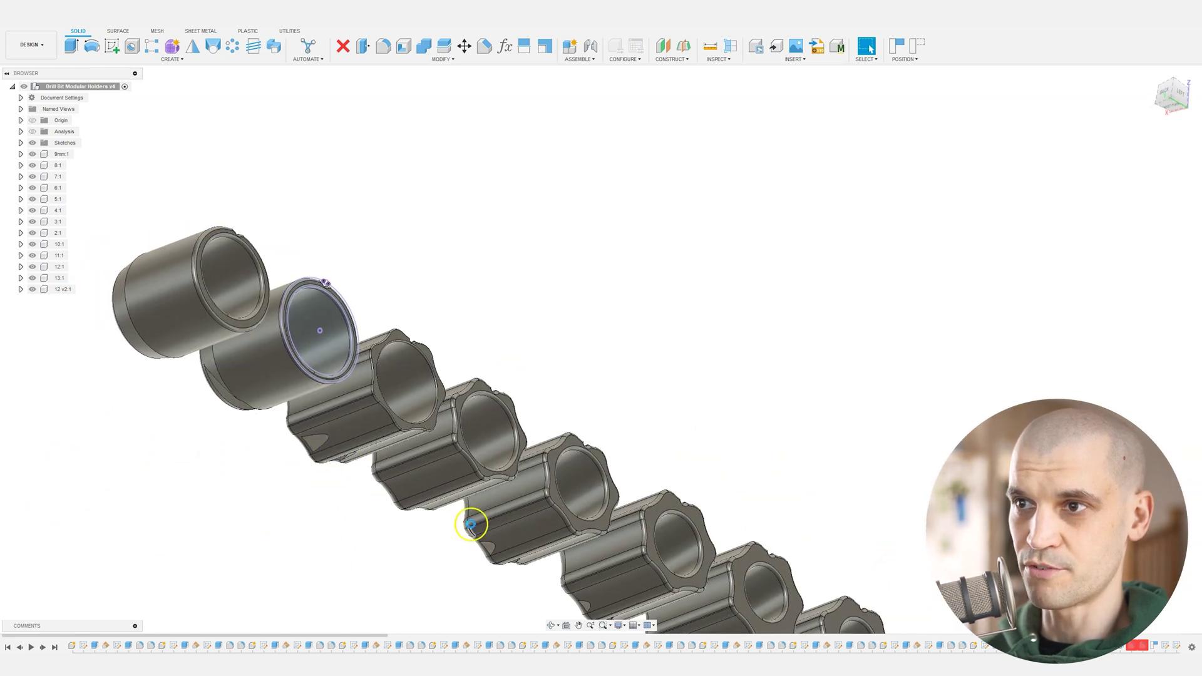
pyautogui.keyDown('shift'); pyautogui.moveTo(499, 547); pyautogui.dragTo(630, 534, button='middle'); pyautogui.keyUp('shift')
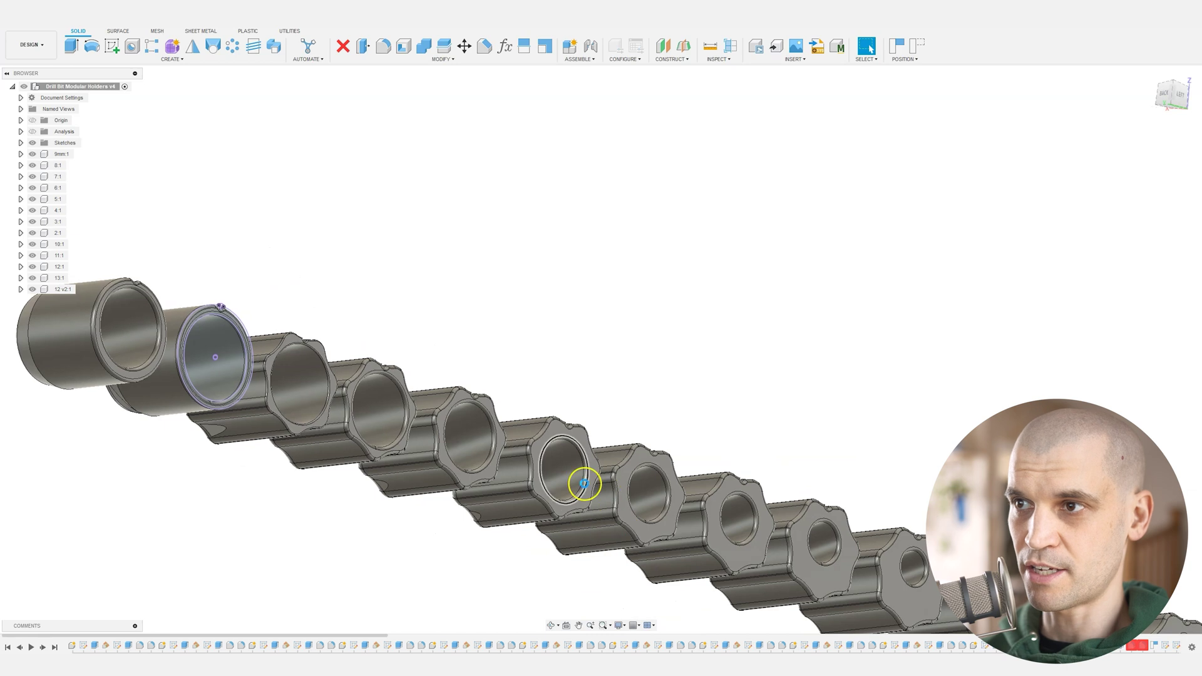
pyautogui.moveTo(901, 566); pyautogui.dragTo(723, 522, button='middle')
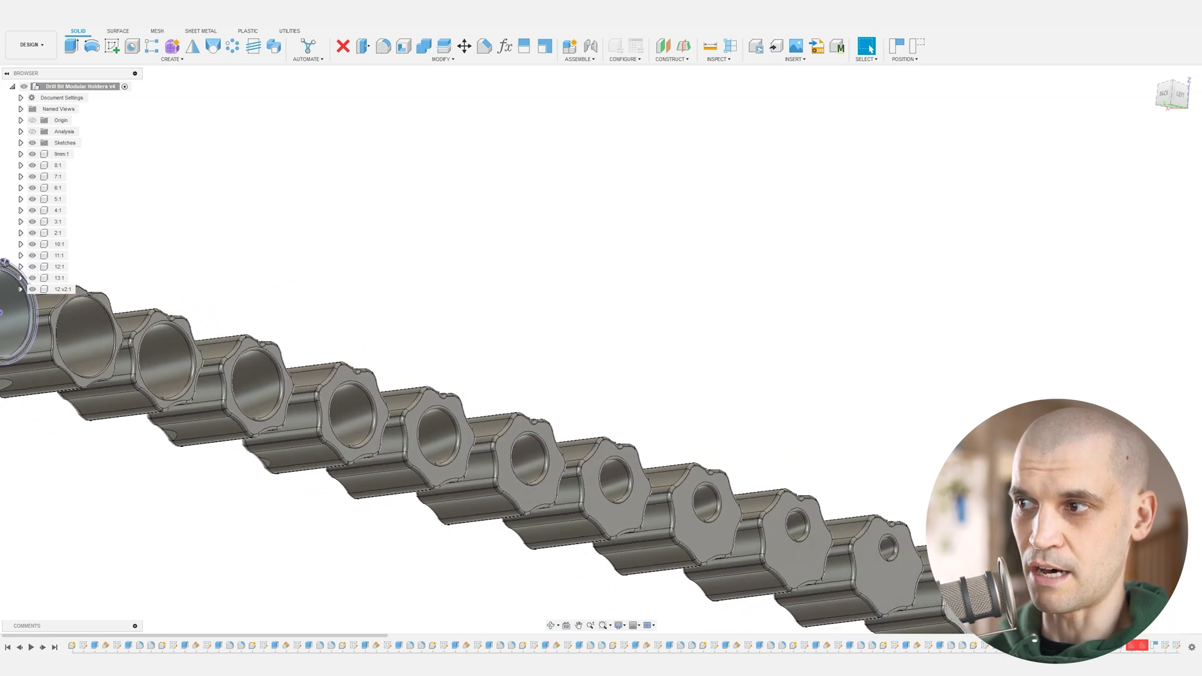
pyautogui.keyDown('shift'); pyautogui.moveTo(271, 462); pyautogui.dragTo(148, 376, button='middle'); pyautogui.keyUp('shift')
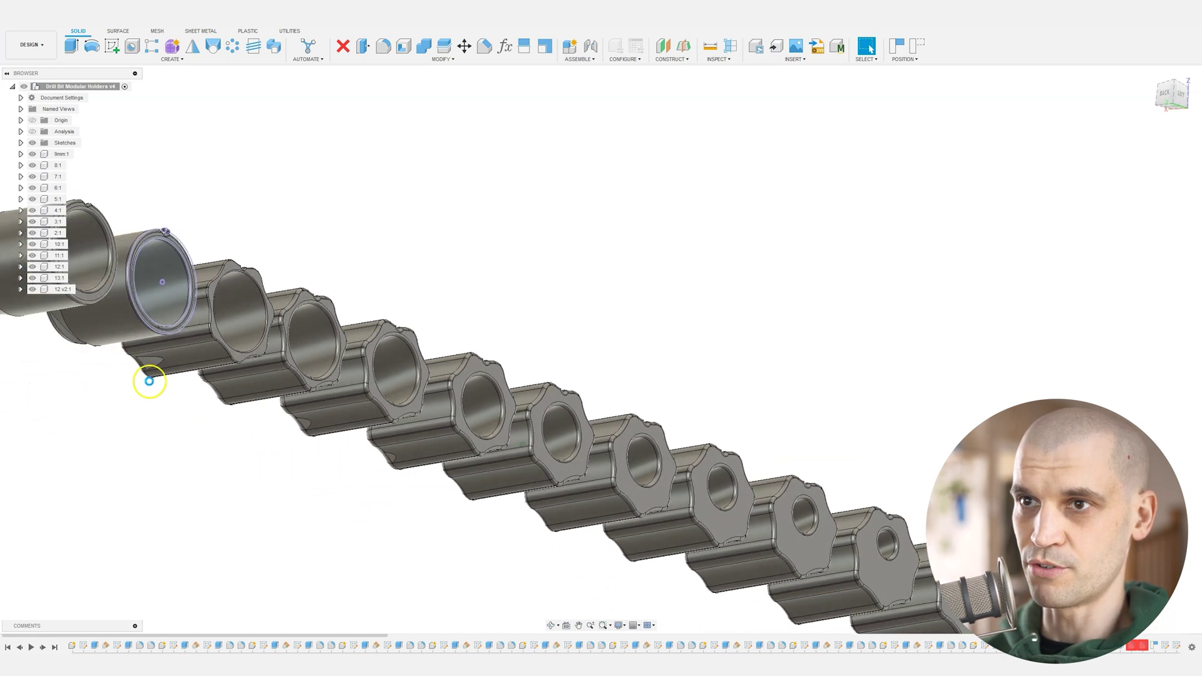
pyautogui.moveTo(98, 340); pyautogui.dragTo(311, 254, button='middle')
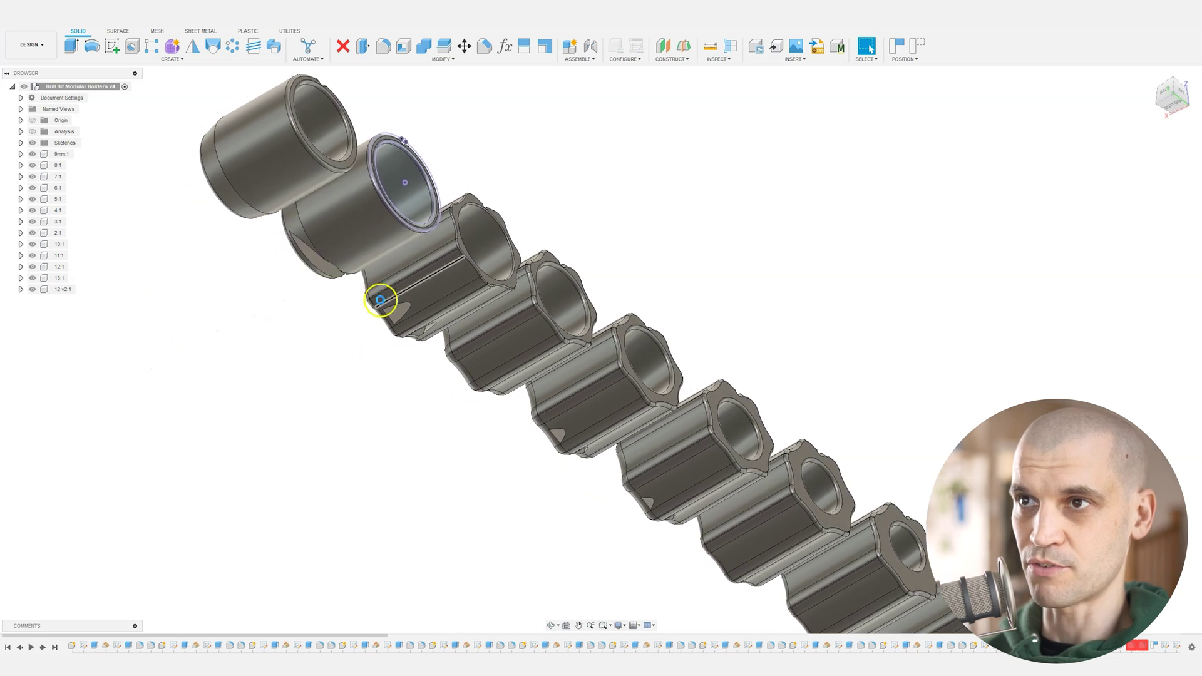
pyautogui.keyDown('shift'); pyautogui.moveTo(595, 448); pyautogui.dragTo(571, 361, button='middle'); pyautogui.keyUp('shift')
pyautogui.click(314, 397)
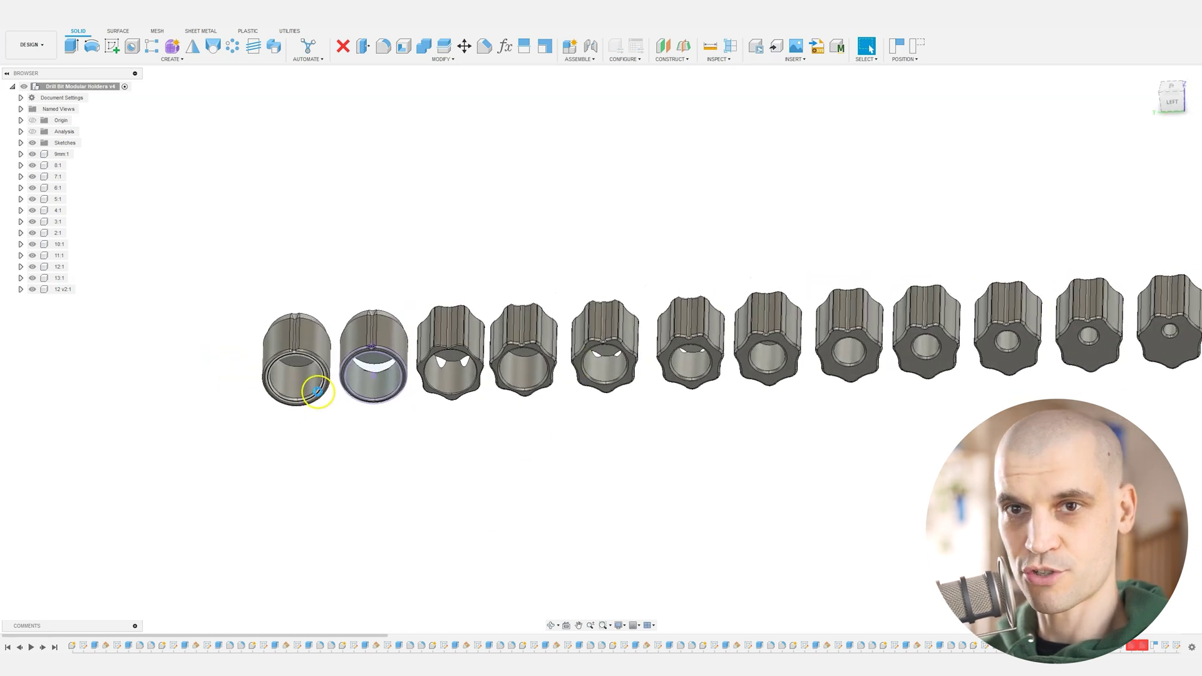
pyautogui.click(397, 332)
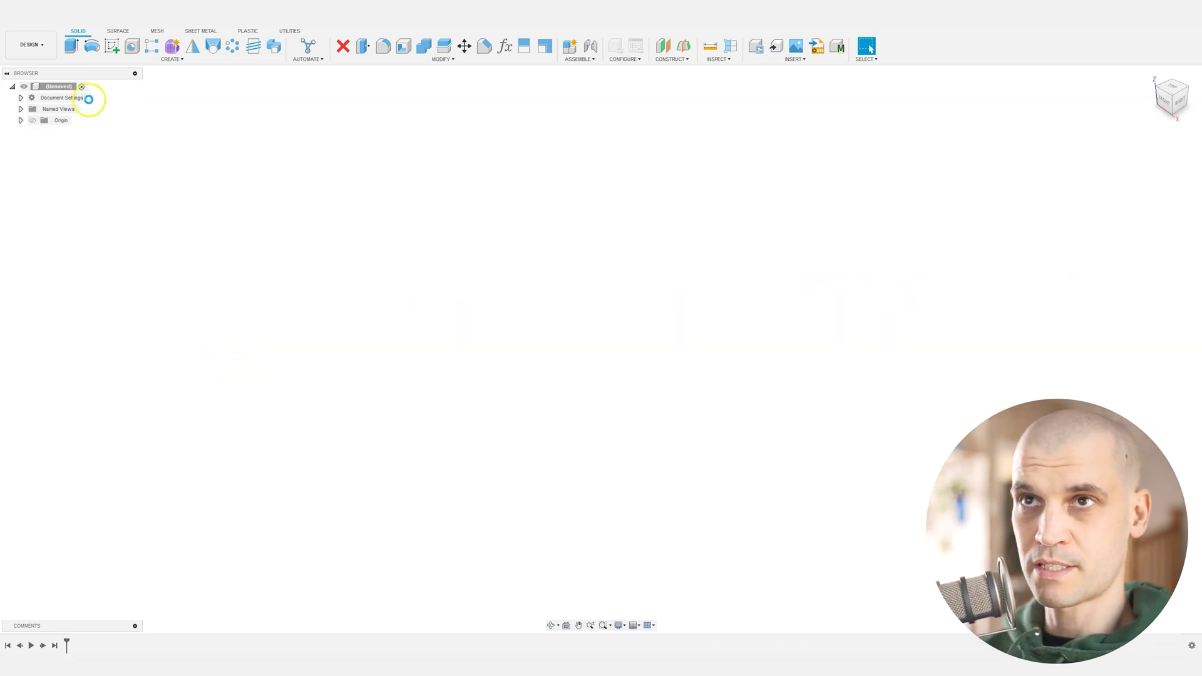
# Step: Create an internal standard component in the empty design and rename it 1mm
pyautogui.click(58, 89)
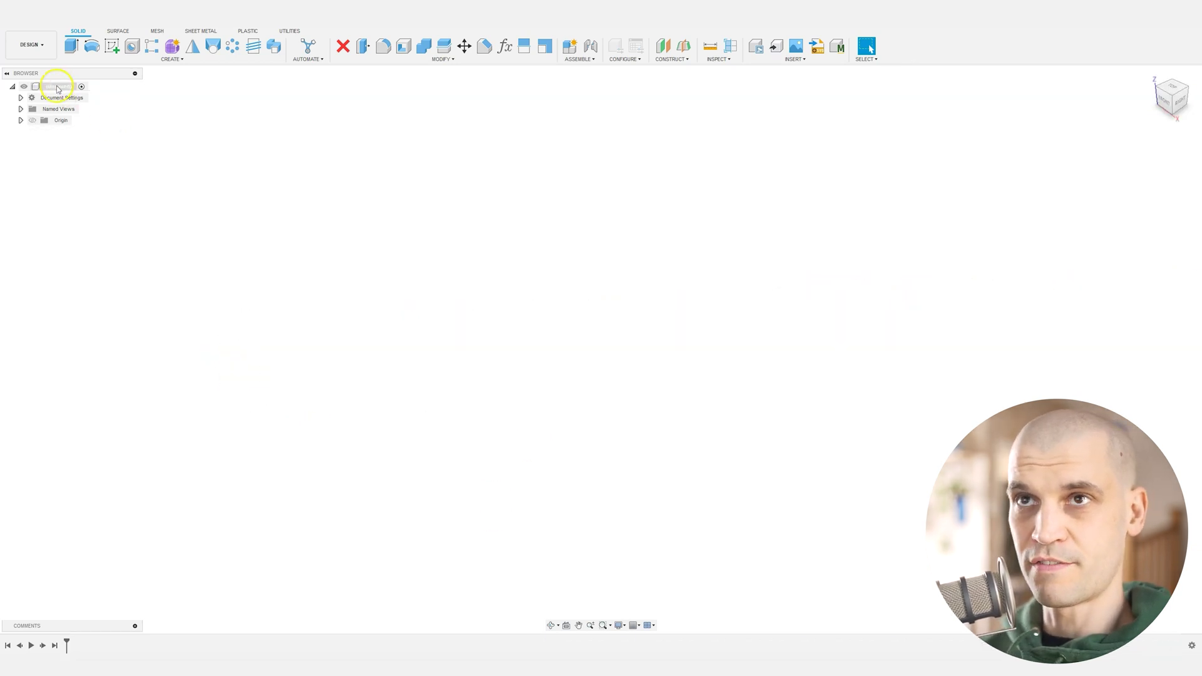
pyautogui.rightClick(57, 89)
pyautogui.click(68, 91)
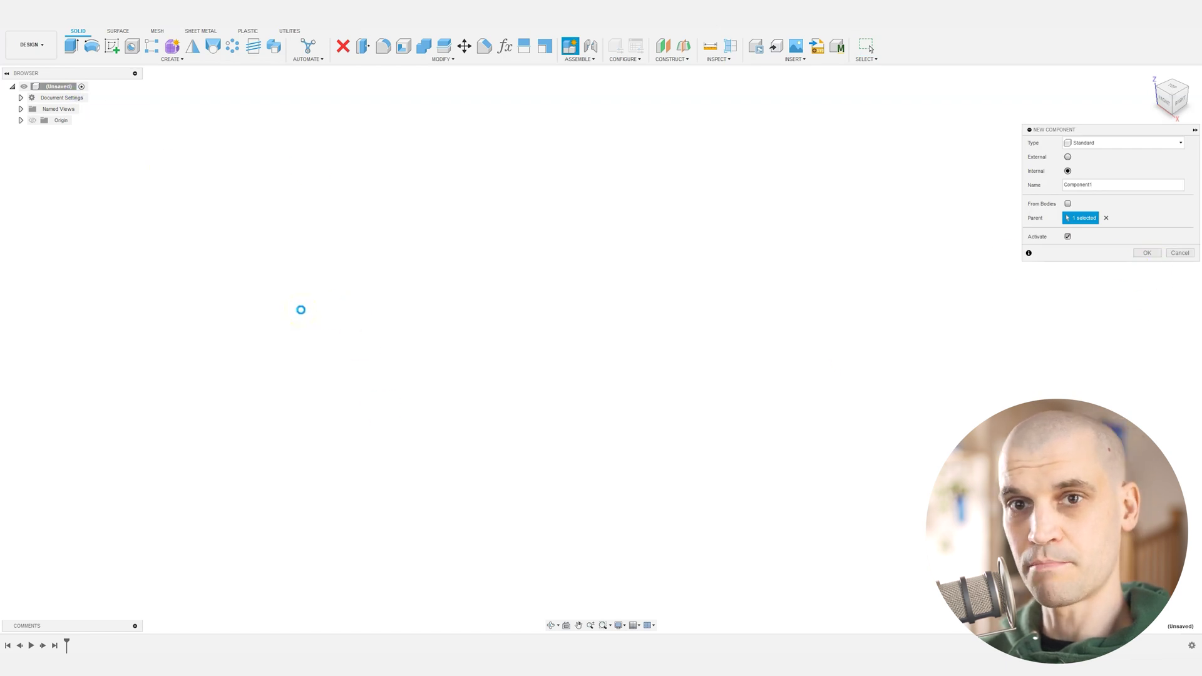
pyautogui.click(1149, 256)
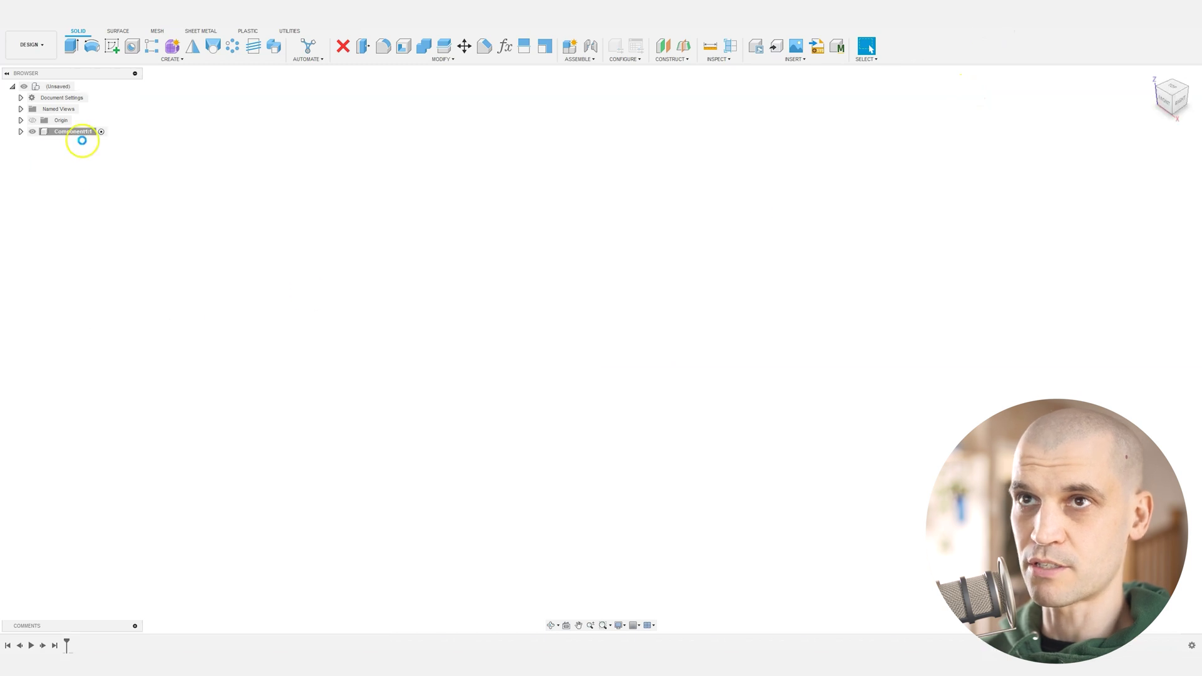
pyautogui.click(80, 132)
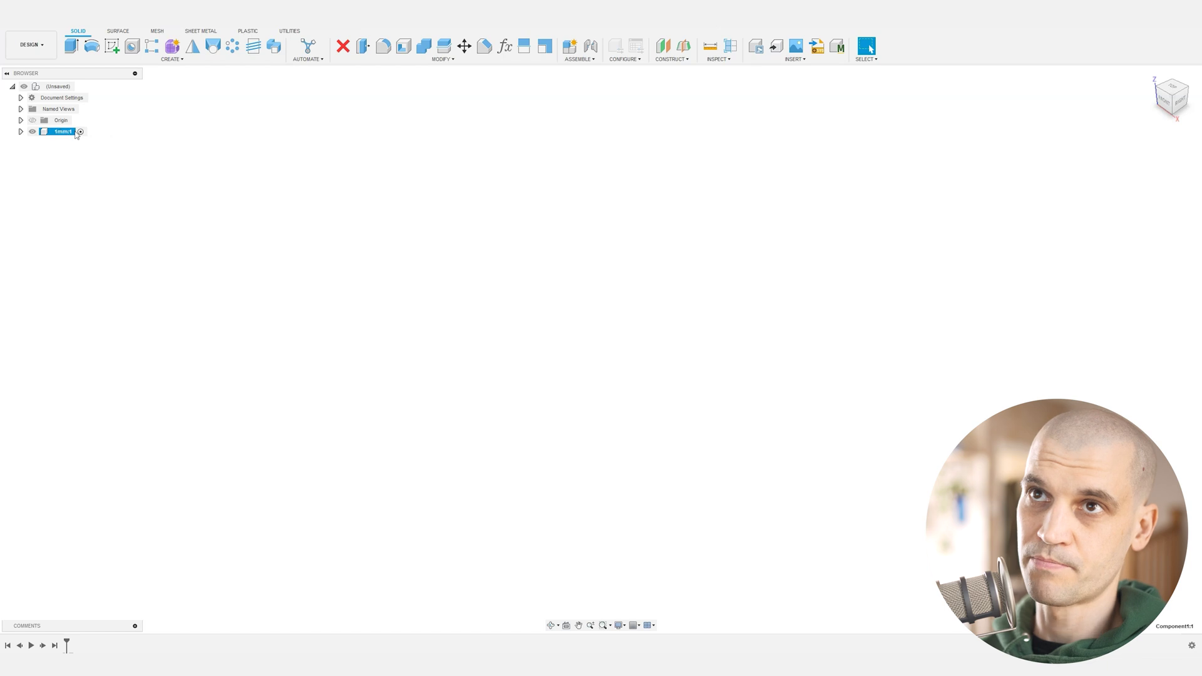
# Step: Sketch a 15.9 mm diameter circle centred on the origin on the horizontal plane
pyautogui.click(636, 351)
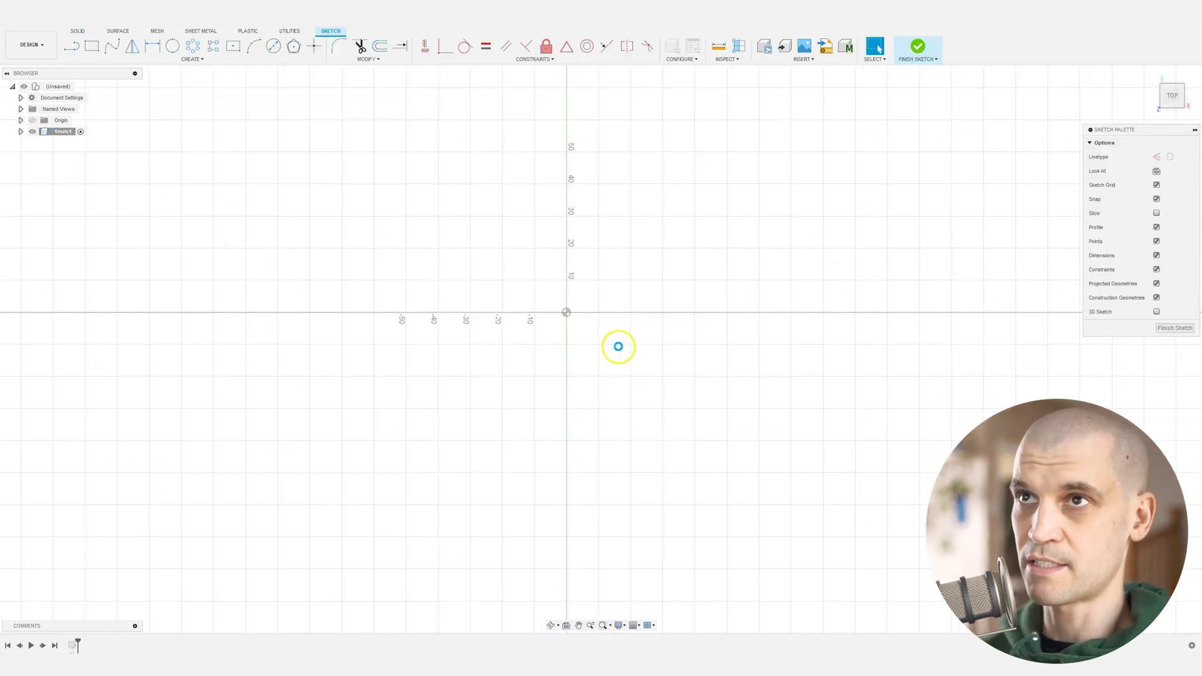
pyautogui.click(274, 46)
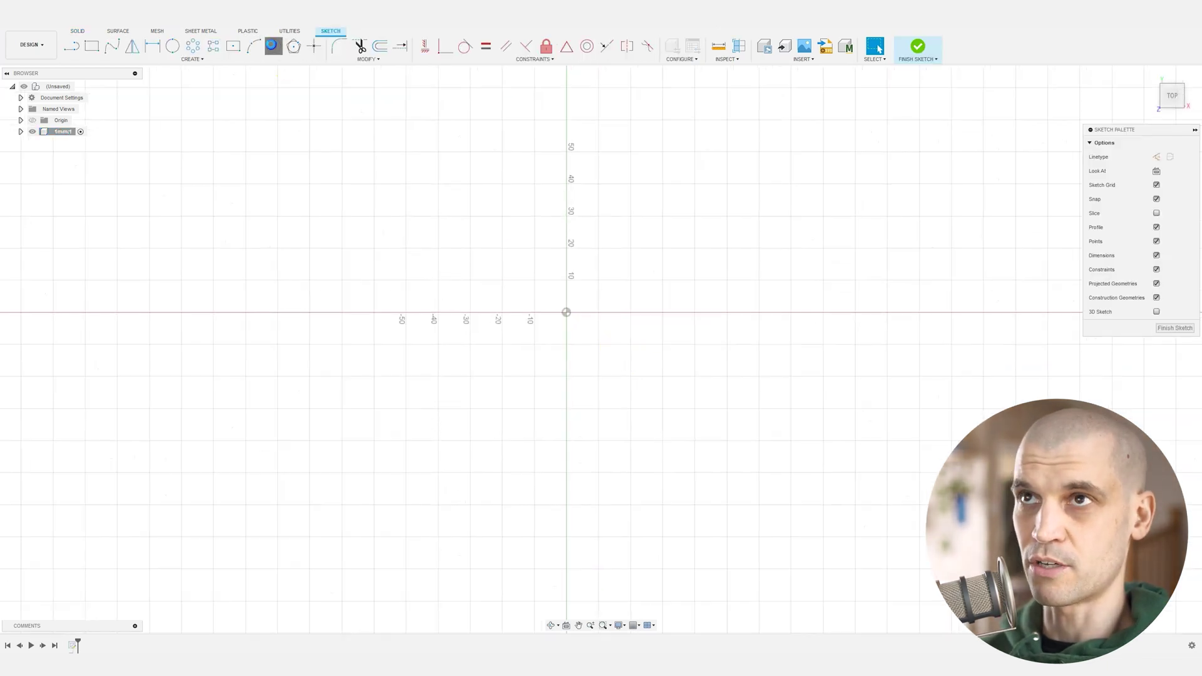
pyautogui.click(567, 312)
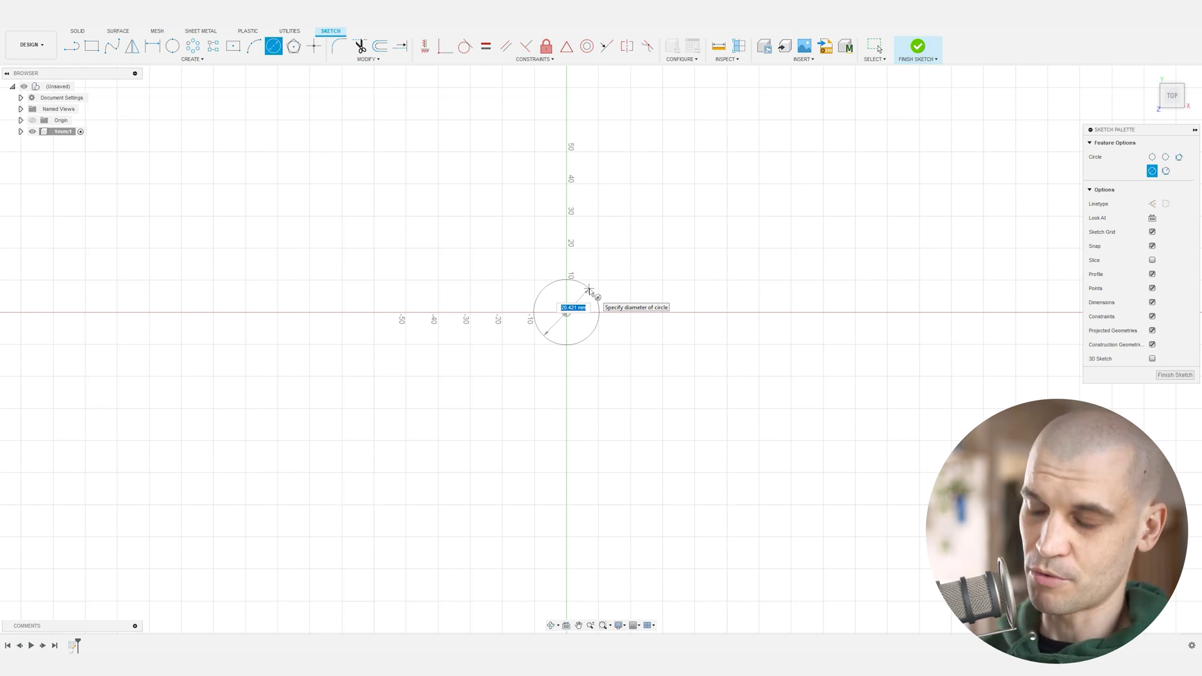
pyautogui.press('Tab')
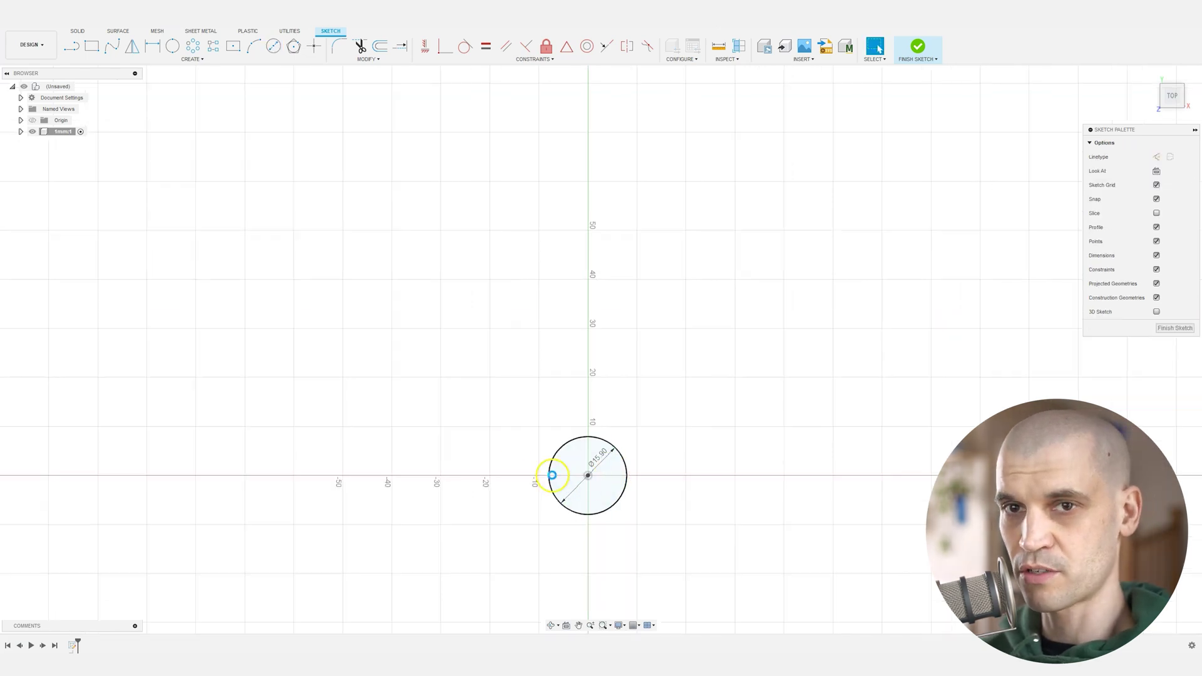
# Step: Add a user parameter named clearance with the unit mm and the expression 0.2
pyautogui.click(76, 32)
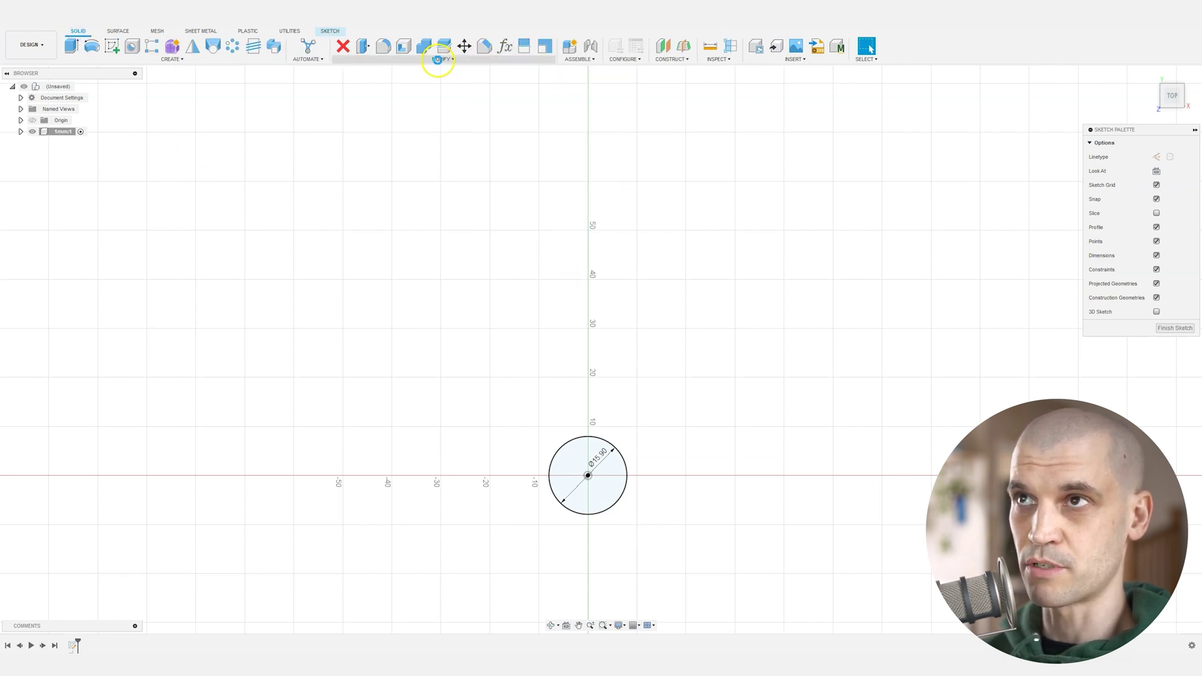
pyautogui.click(438, 60)
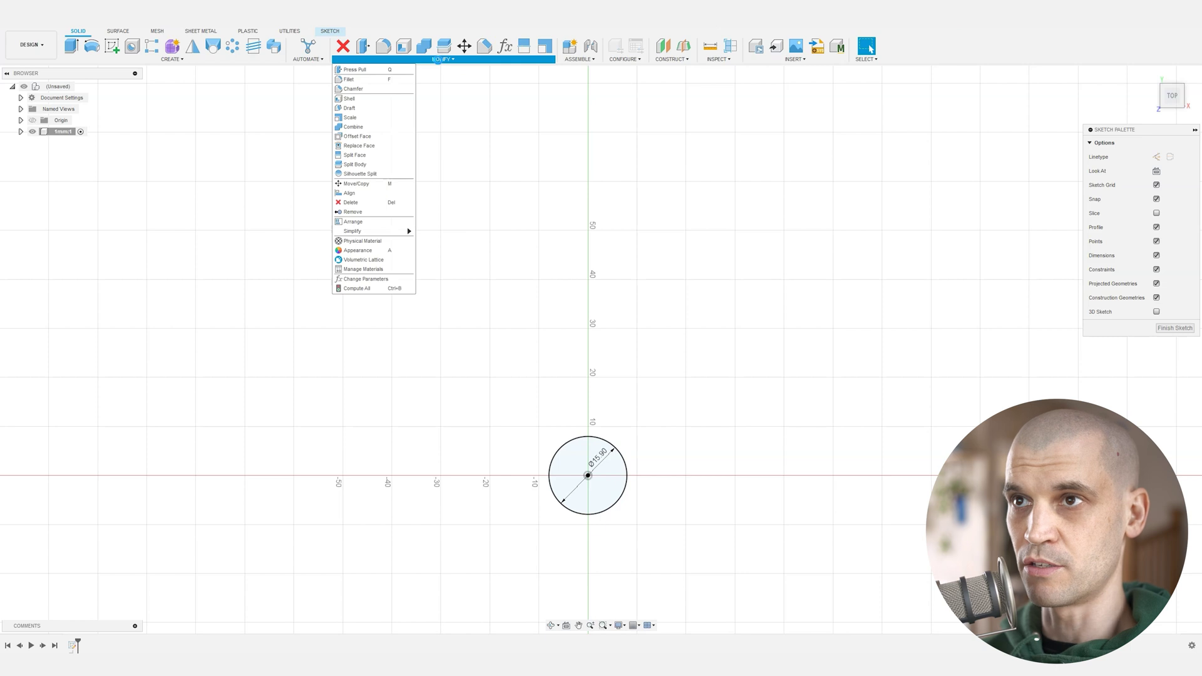
pyautogui.click(373, 278)
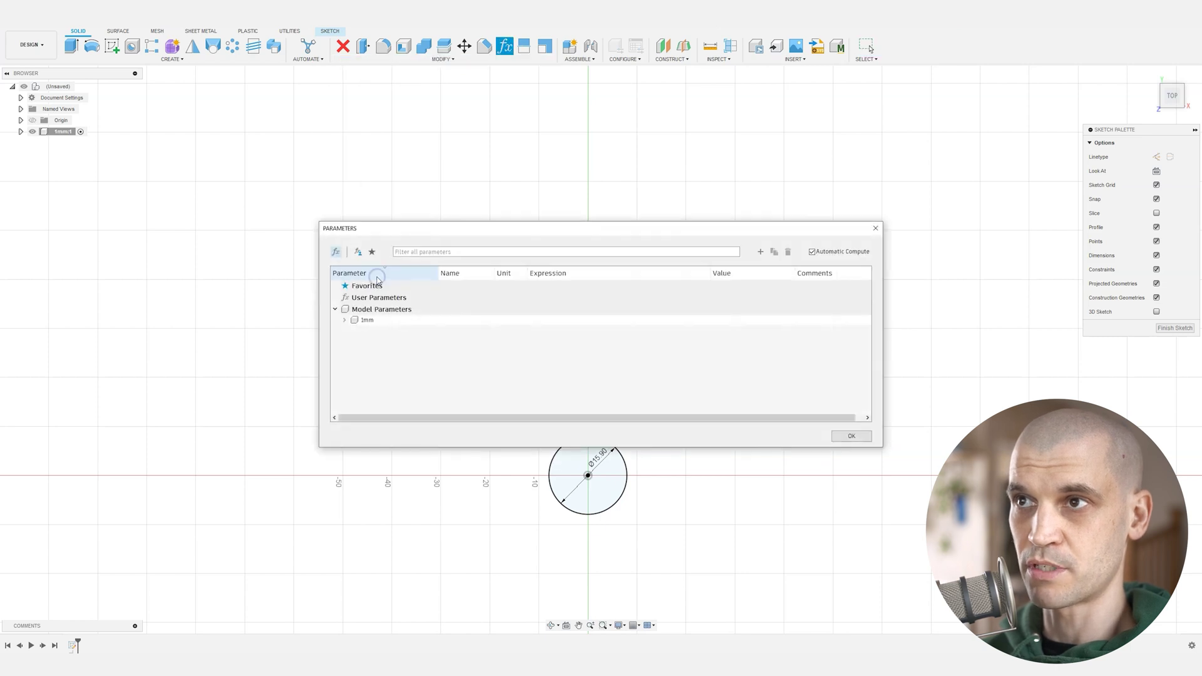
pyautogui.click(401, 301)
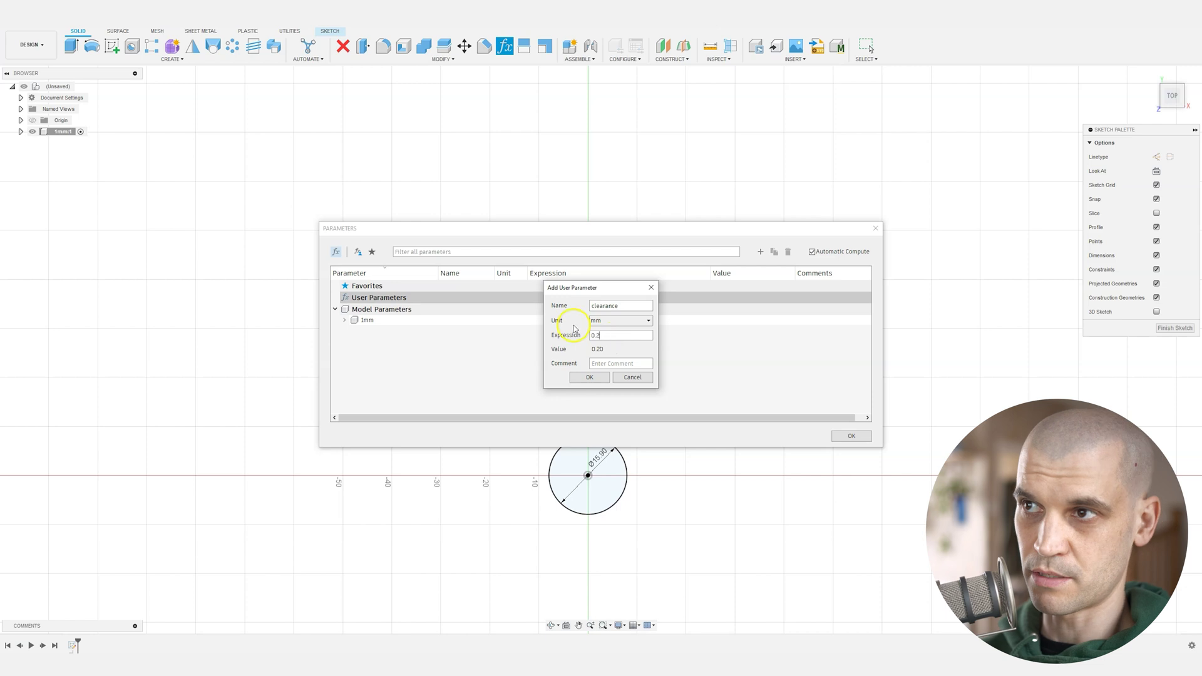
pyautogui.click(587, 377)
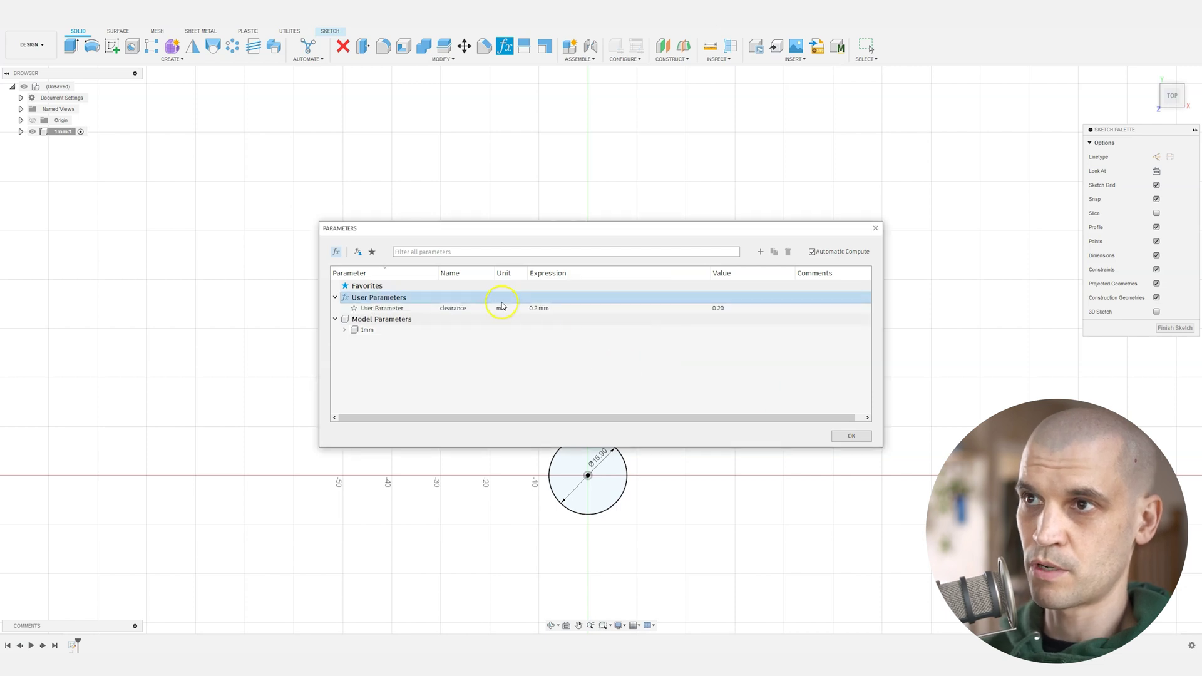
# Step: Sketch a second circle centred on the origin with the diameter expression 1+clearance, and finish the sketch
pyautogui.click(853, 435)
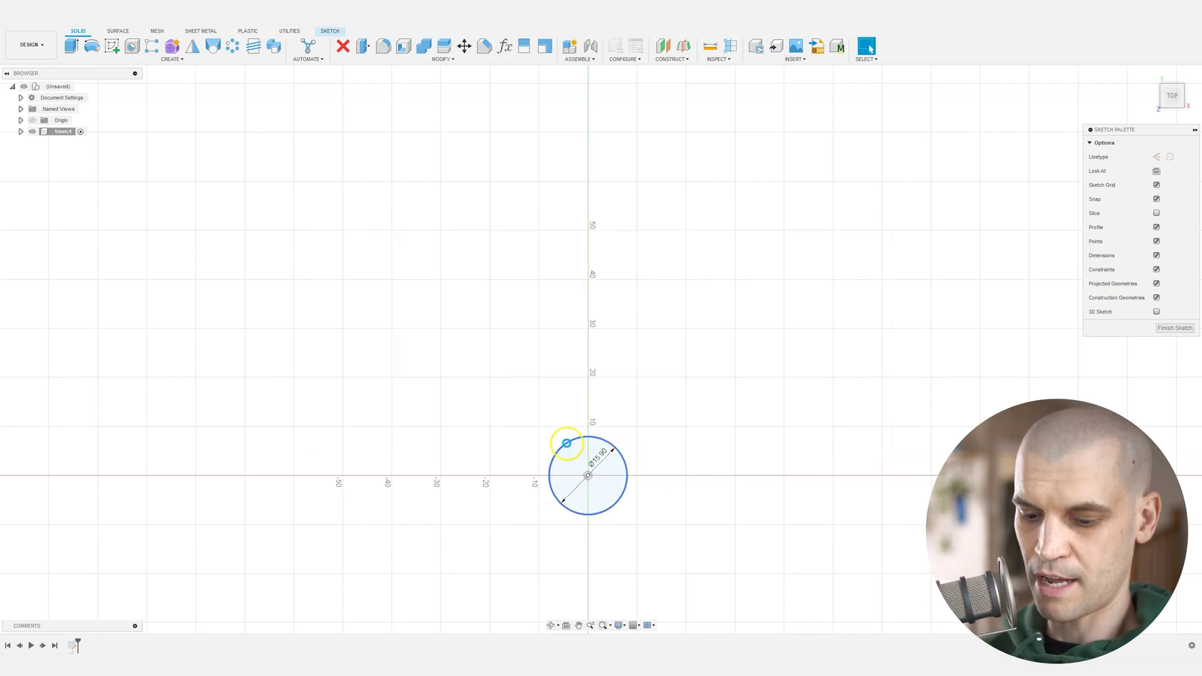
pyautogui.press('c')
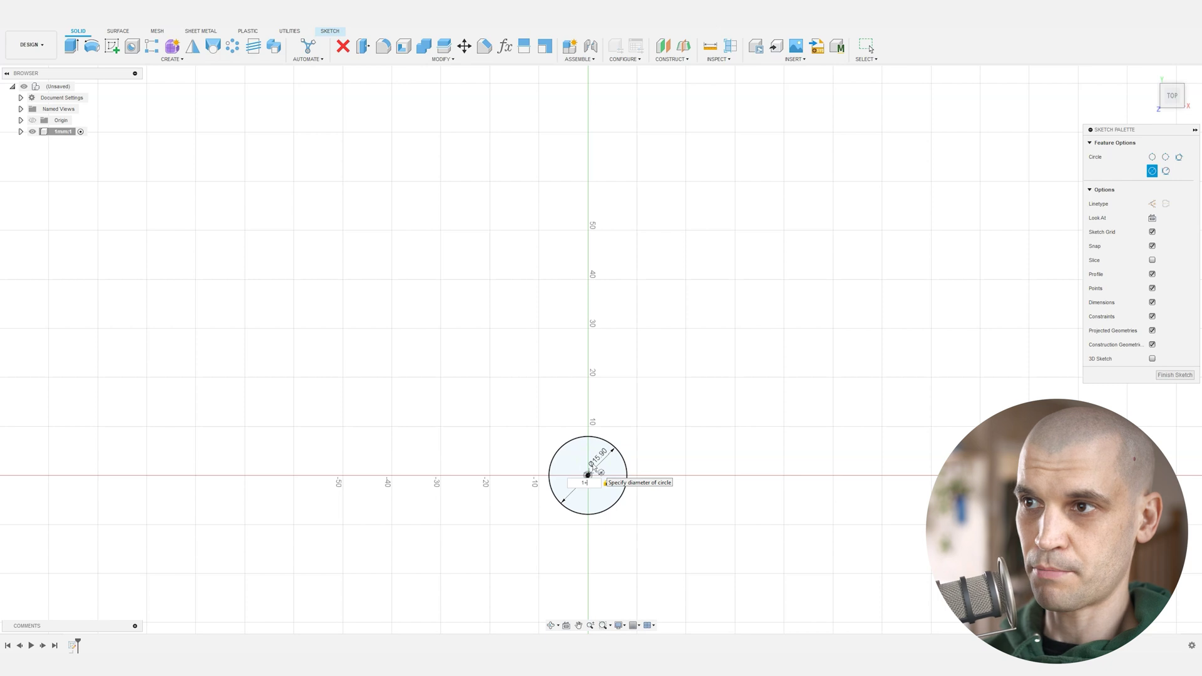
pyautogui.write('cl')
pyautogui.press('Tab')
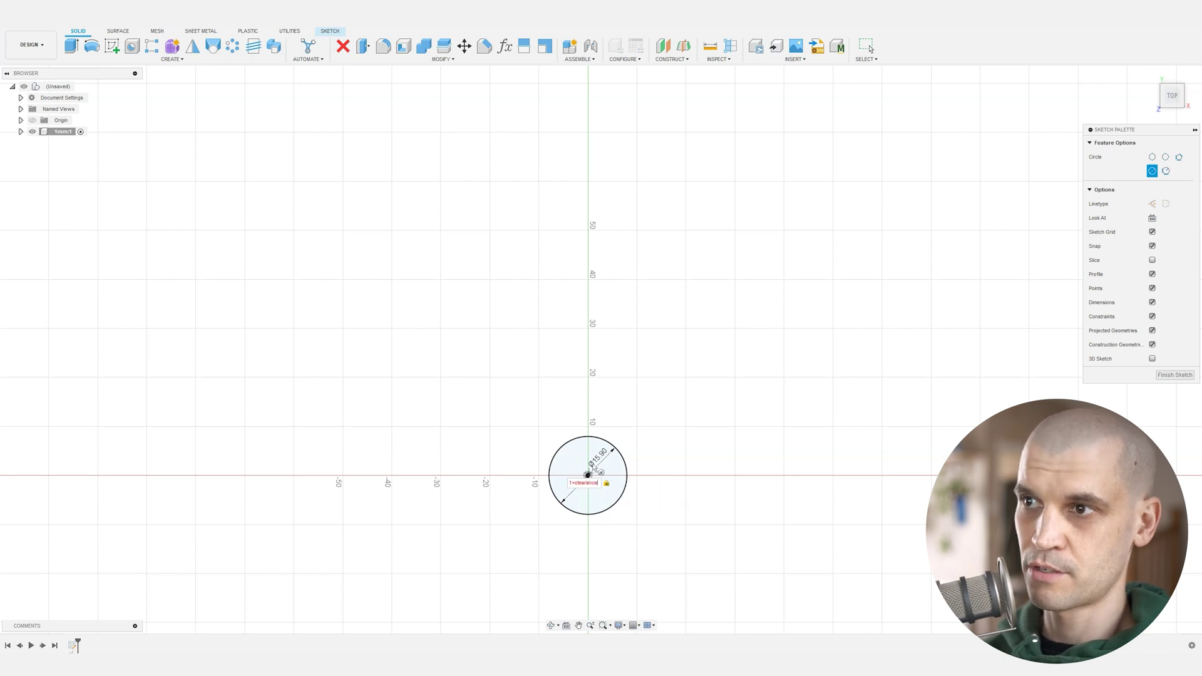
pyautogui.press('Return')
pyautogui.press('Return')
pyautogui.scroll(5, 592, 463)
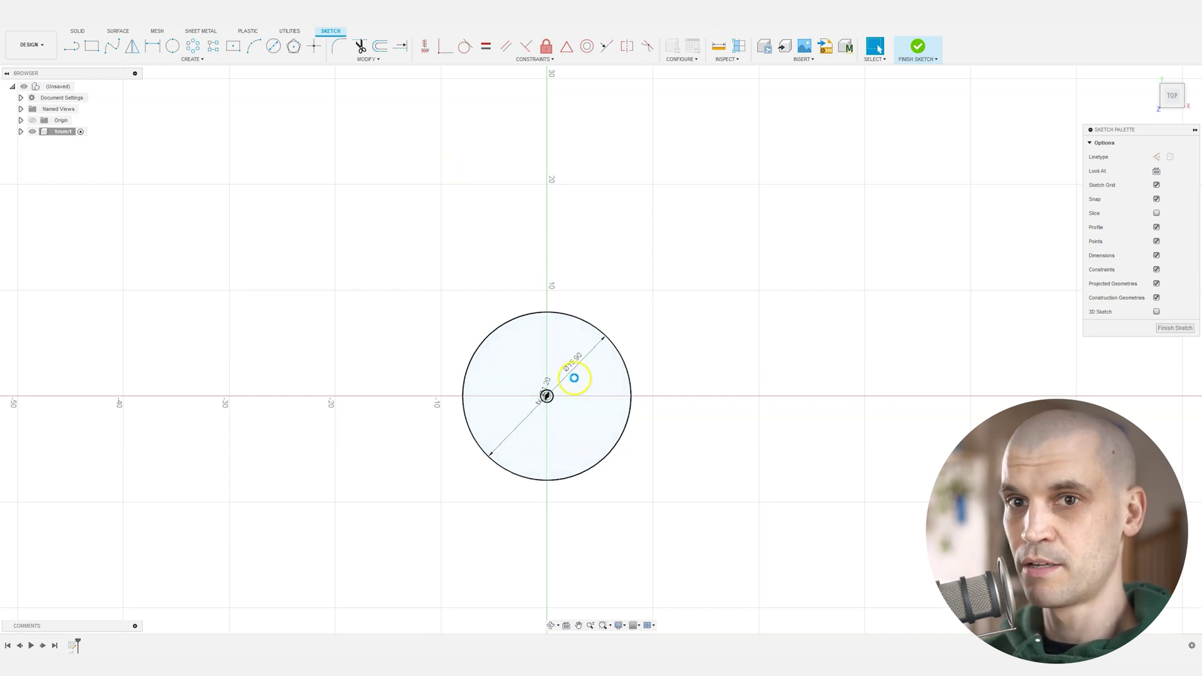
pyautogui.moveTo(546, 395)
pyautogui.mouseDown(button='middle')
pyautogui.moveTo(550, 377)
pyautogui.moveTo(567, 388)
pyautogui.mouseUp(button='middle')
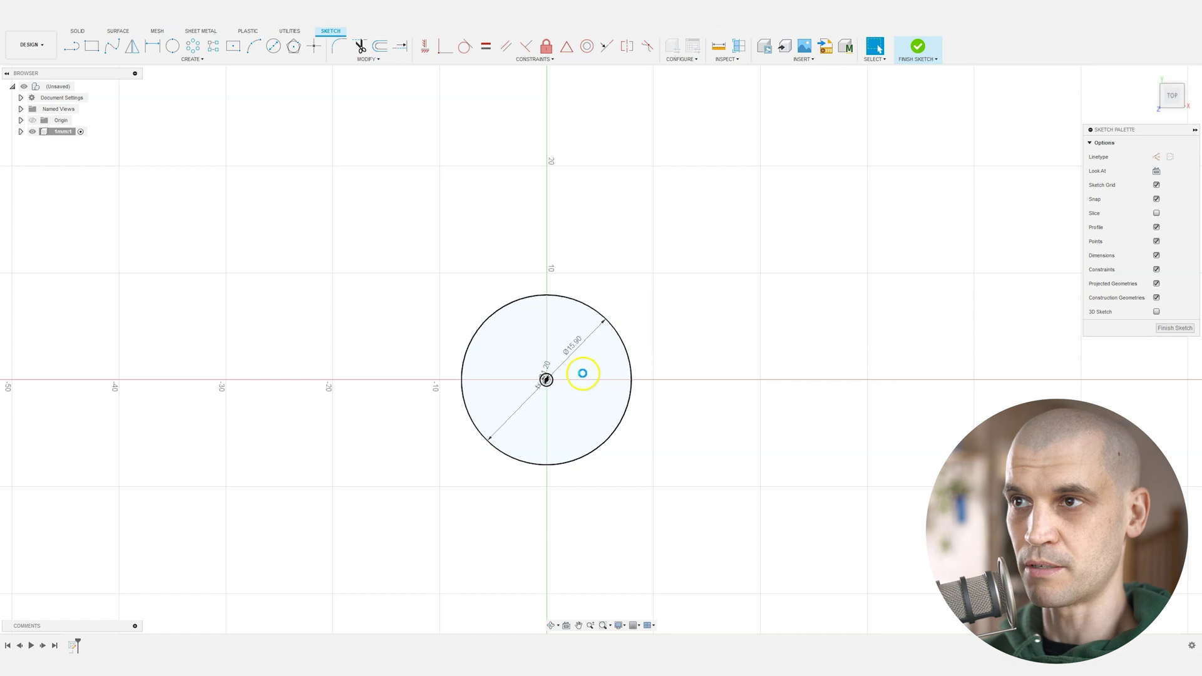
pyautogui.click(1175, 328)
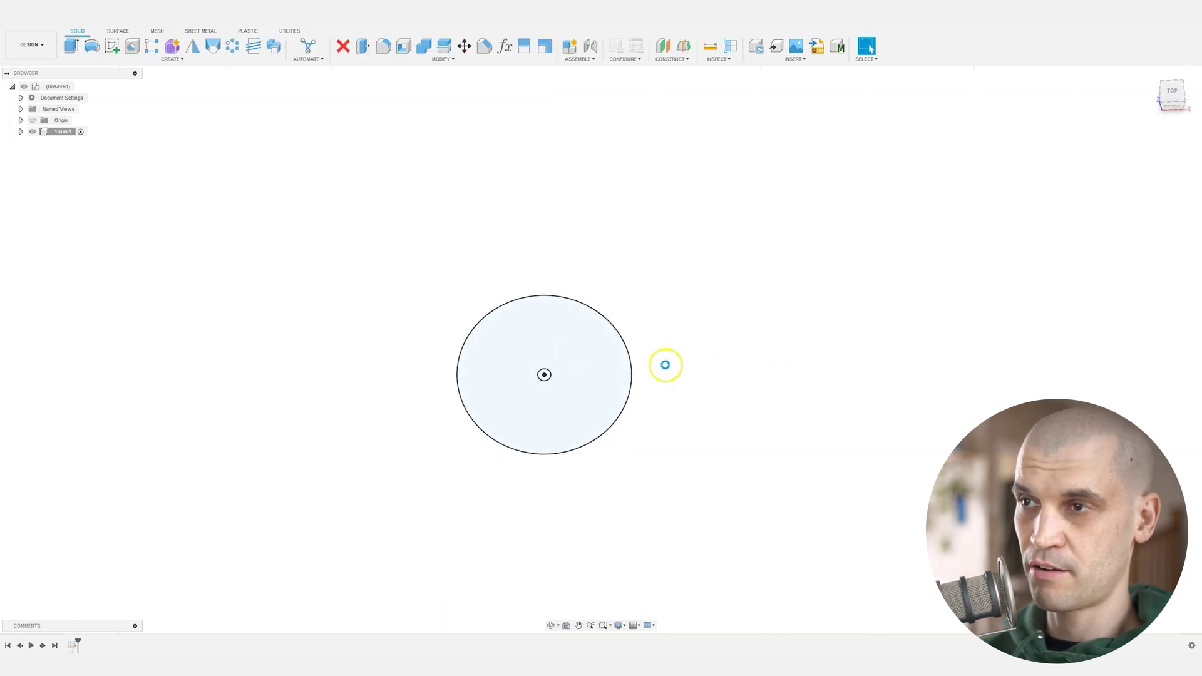
# Step: Extrude the ring between the two circles 16 mm upward as a new body
pyautogui.rightClick(738, 365)
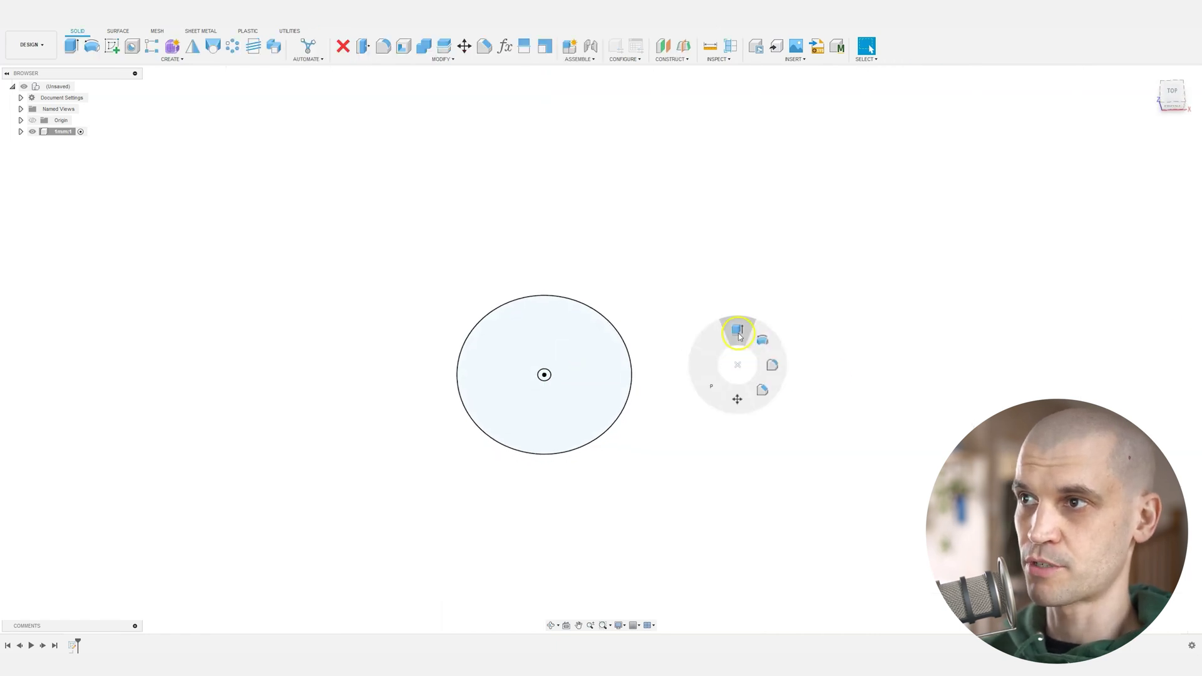
pyautogui.click(736, 328)
pyautogui.click(579, 340)
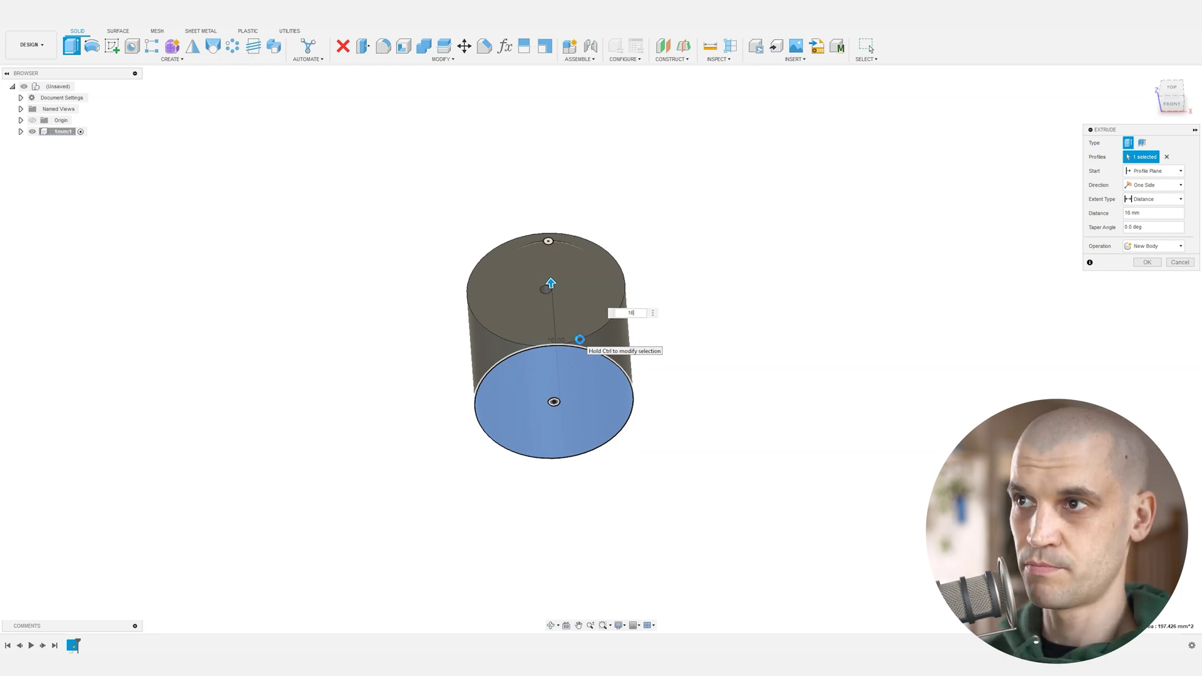
pyautogui.press('Return')
pyautogui.keyDown('shift'); pyautogui.moveTo(577, 340); pyautogui.dragTo(532, 416, button='middle'); pyautogui.keyUp('shift')
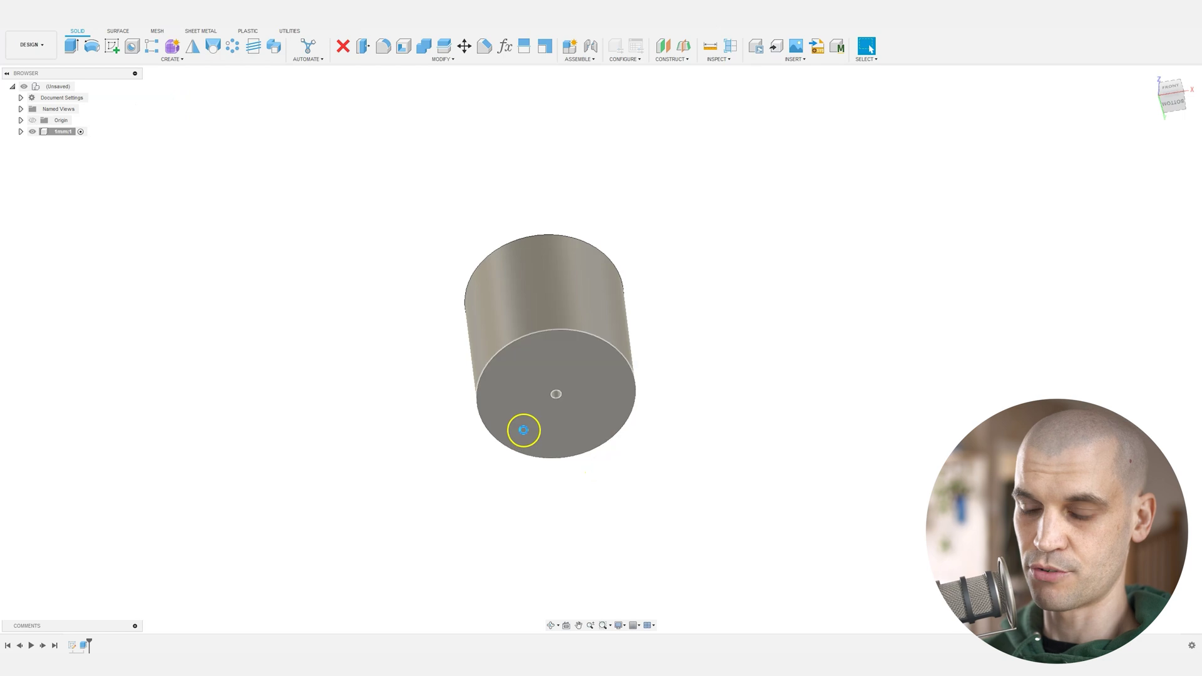
pyautogui.press('e')
pyautogui.click(536, 428)
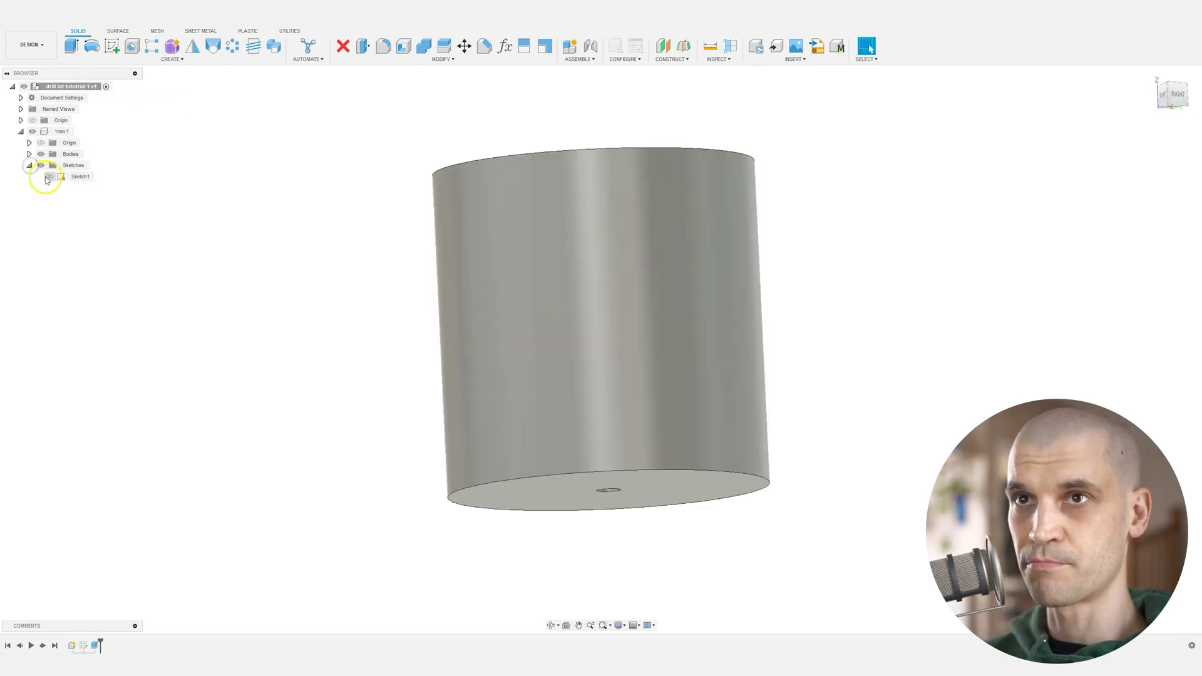
# Step: Show the circle sketch again and extrude both its profiles 2 mm downward, joined to the body, to close the hole's base
pyautogui.click(46, 177)
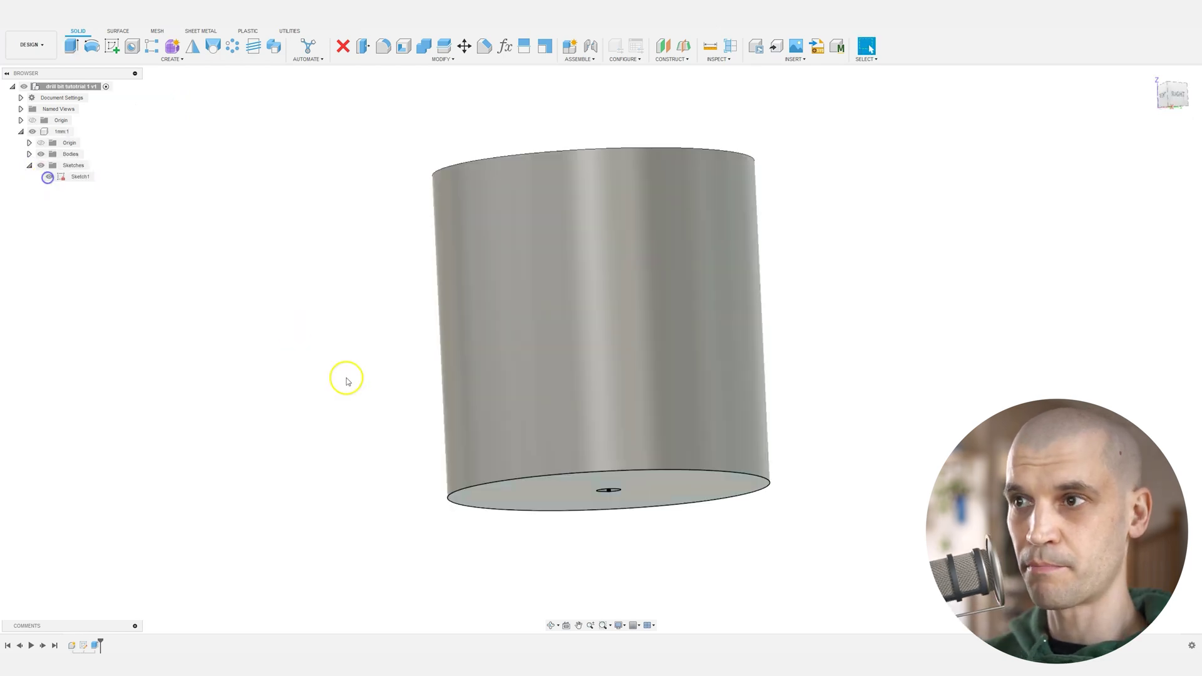
pyautogui.keyDown('shift'); pyautogui.moveTo(551, 558); pyautogui.dragTo(553, 529, button='middle'); pyautogui.keyUp('shift')
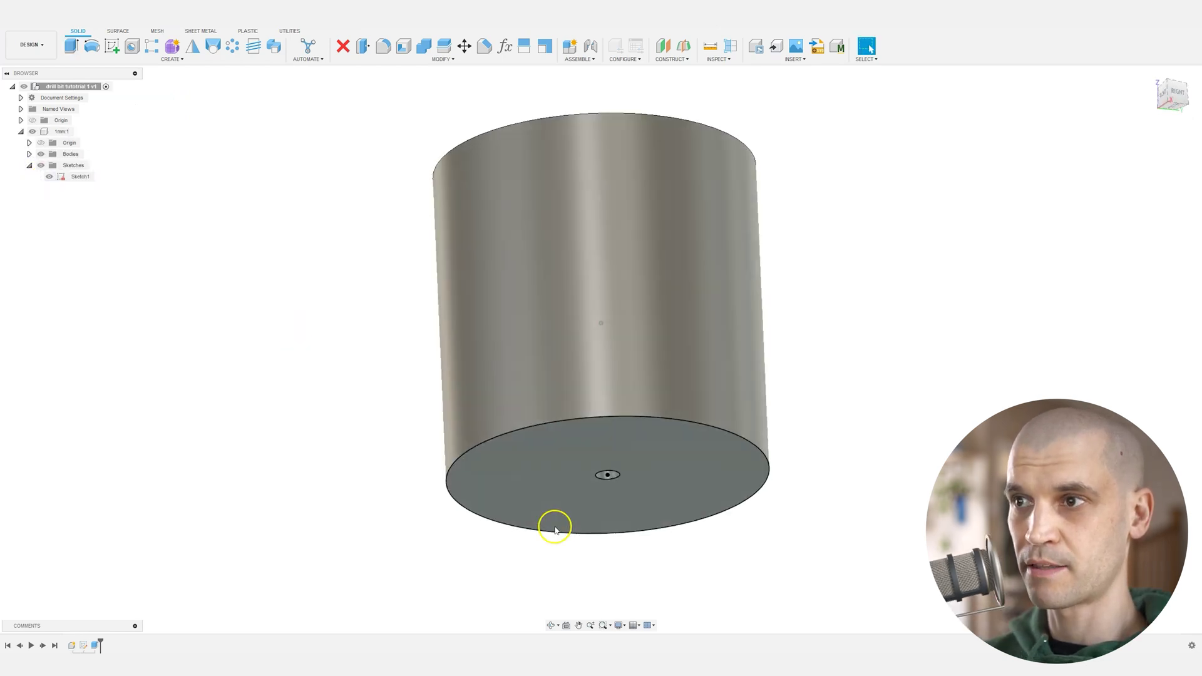
pyautogui.rightClick(361, 576)
pyautogui.click(361, 540)
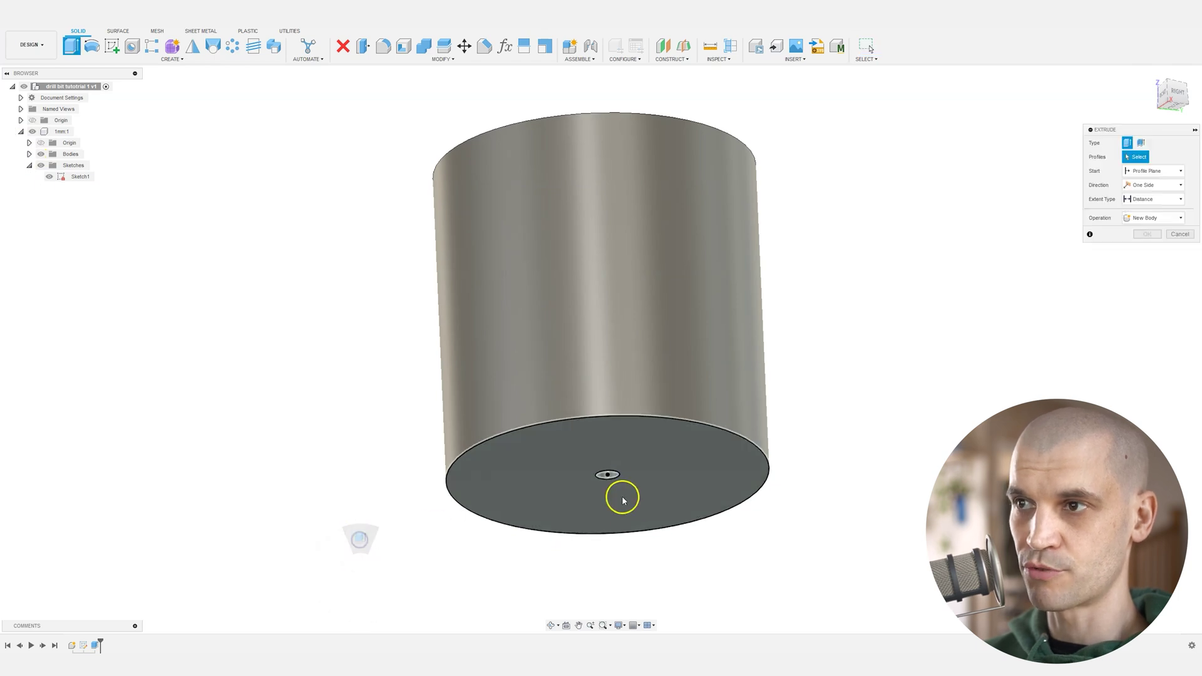
pyautogui.click(610, 475)
pyautogui.click(648, 450)
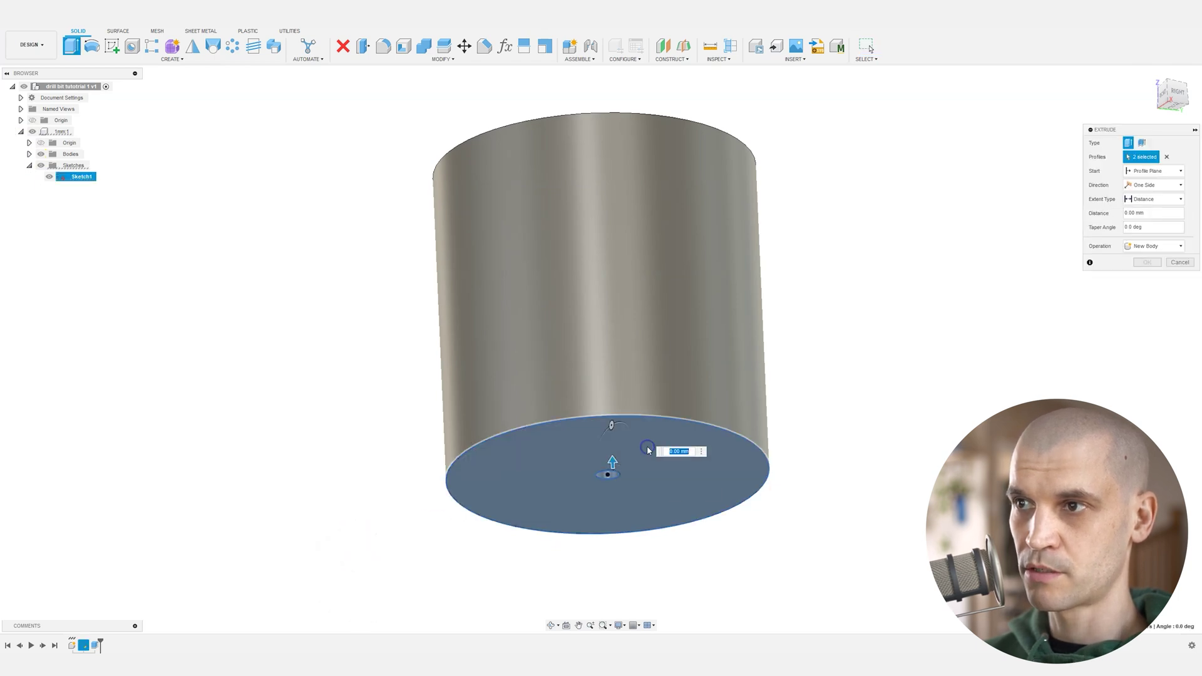
pyautogui.moveTo(613, 467); pyautogui.dragTo(611, 493)
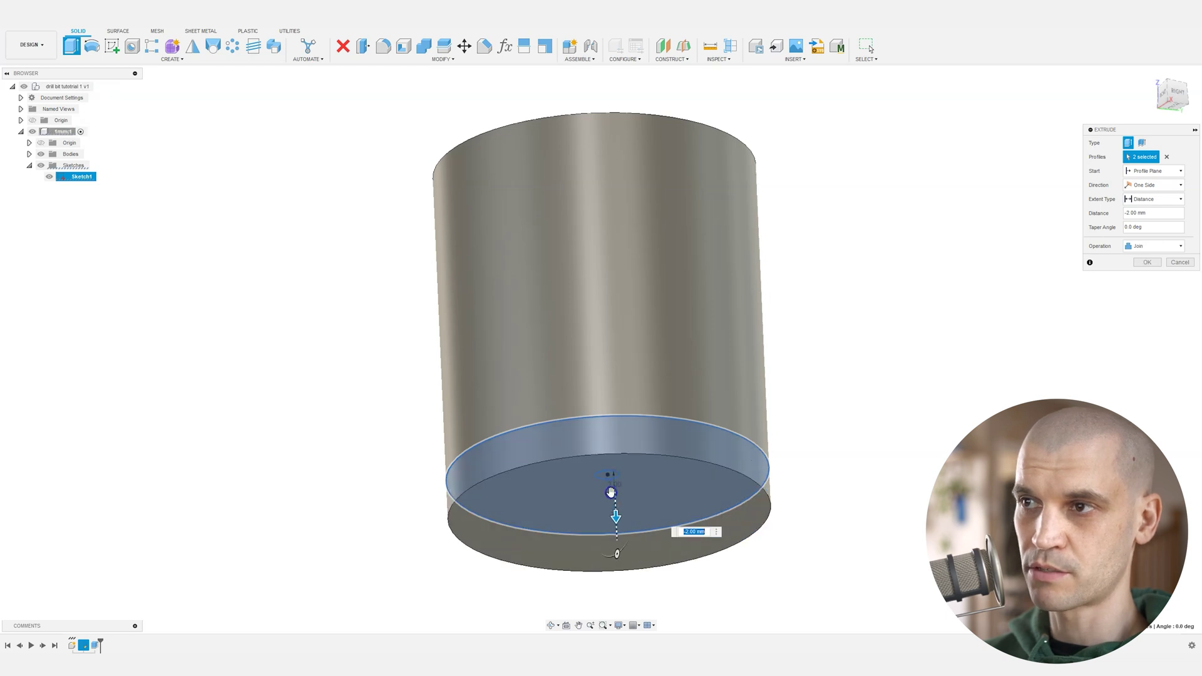
pyautogui.press('Return')
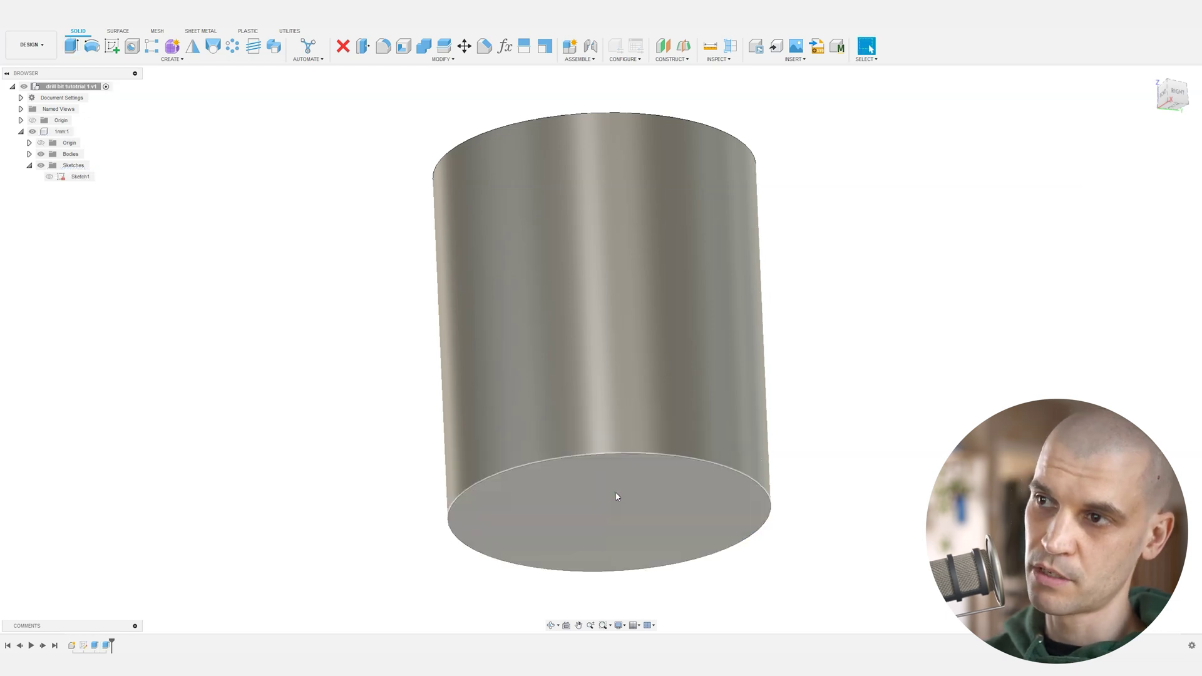
# Step: Chamfer the outer edge of the cylinder's top face by 0.5 mm
pyautogui.keyDown('shift'); pyautogui.moveTo(596, 357); pyautogui.dragTo(388, 179, button='middle'); pyautogui.keyUp('shift')
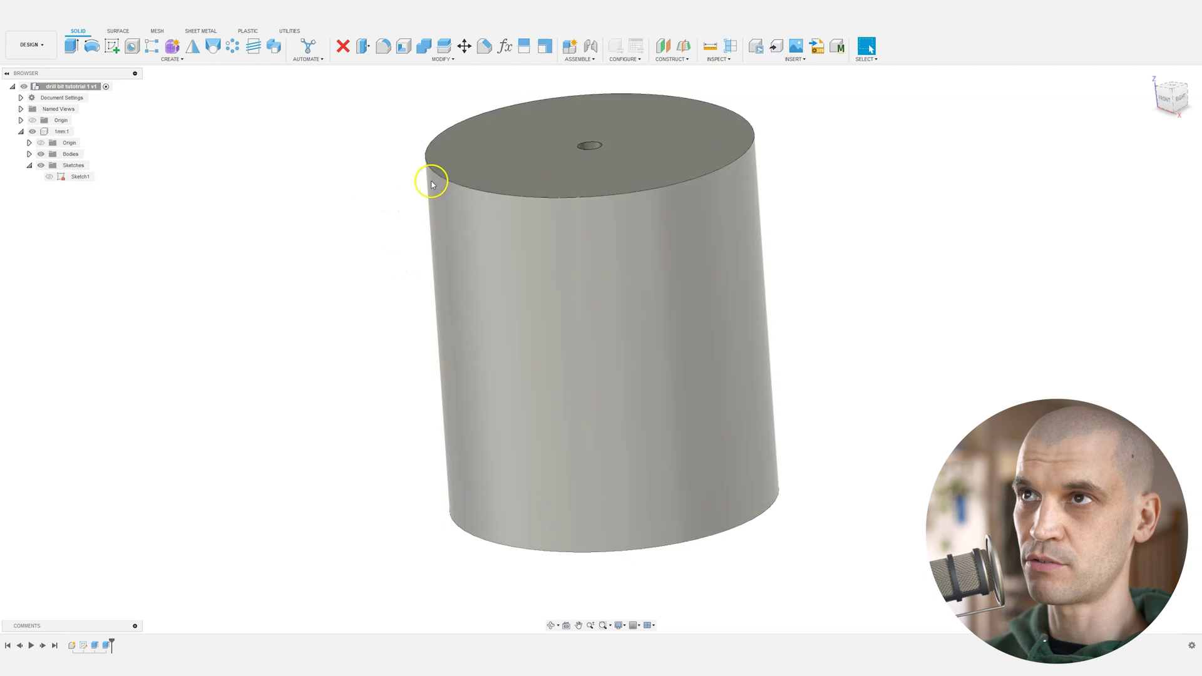
pyautogui.click(485, 46)
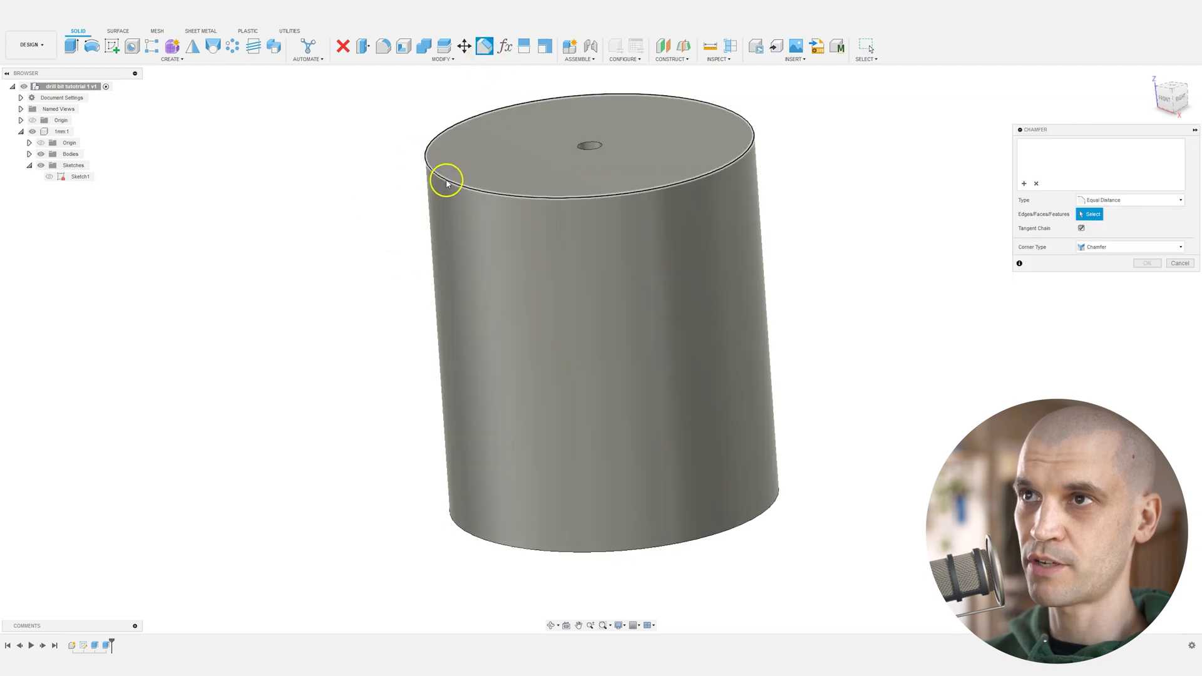
pyautogui.click(445, 178)
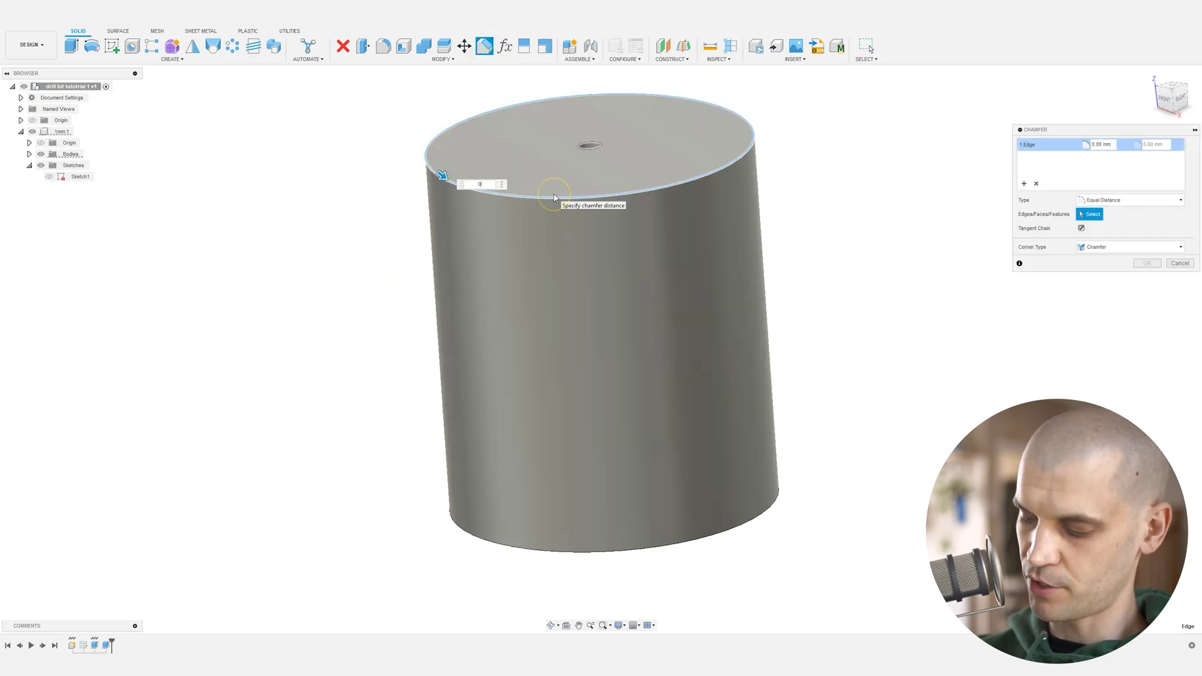
pyautogui.write('0.5')
pyautogui.press('Return')
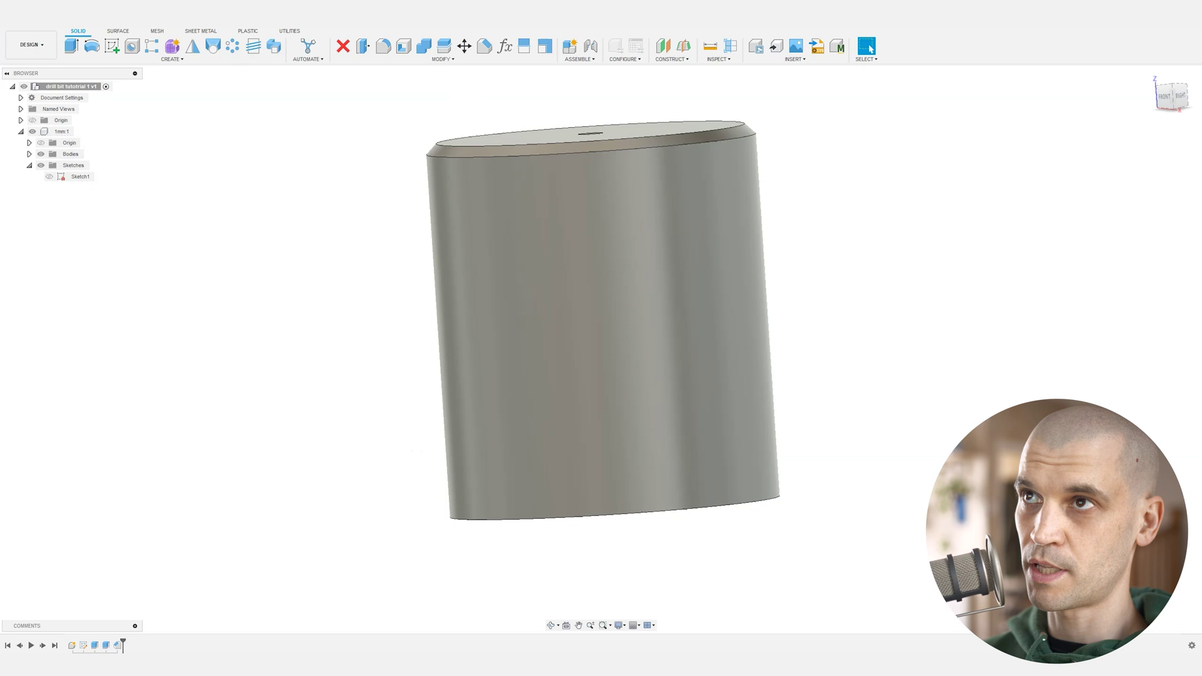
# Step: Chamfer the outer edge of the cylinder's bottom face by 2 mm
pyautogui.click(485, 45)
pyautogui.click(485, 521)
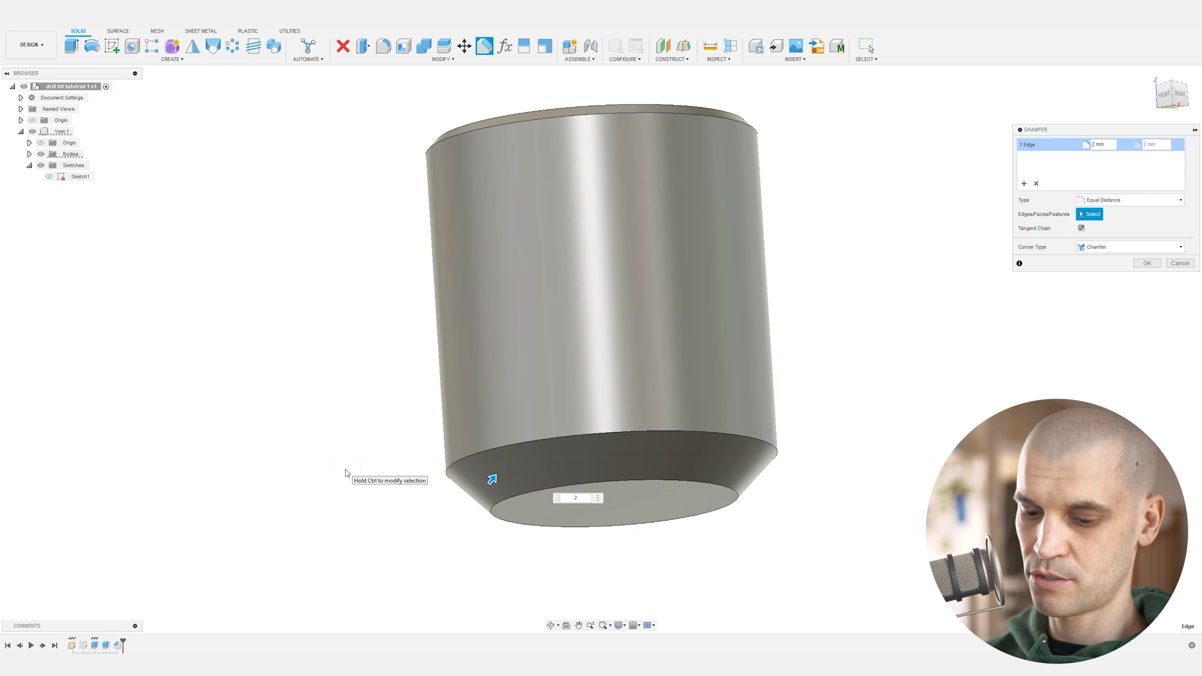
pyautogui.click(686, 399)
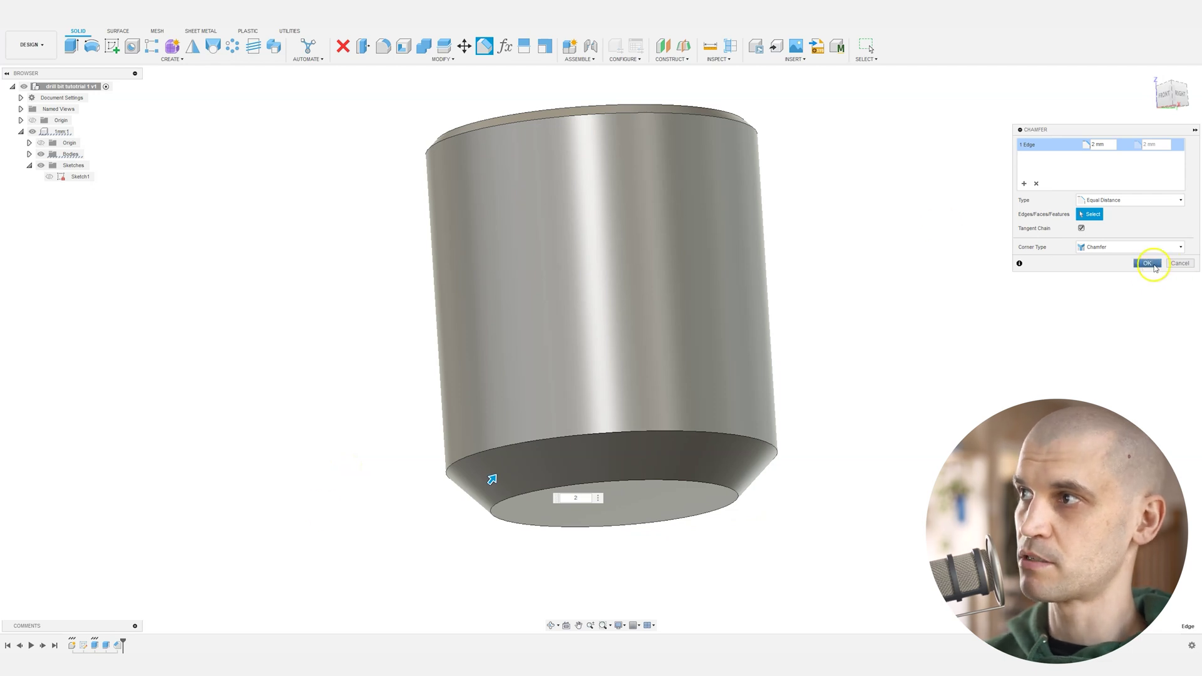
pyautogui.click(1153, 265)
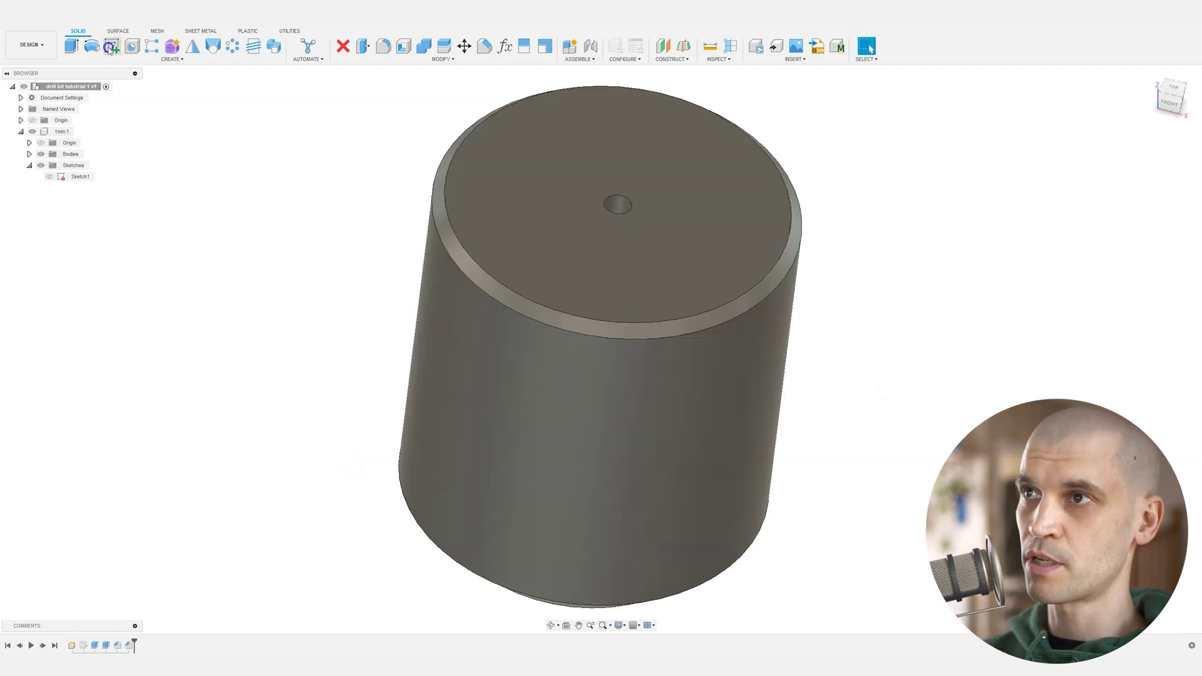
# Step: Start a sketch on the top face and draw a 3 mm diameter circle centred where the vertical axis meets the chamfer's inner edge
pyautogui.click(112, 47)
pyautogui.click(529, 265)
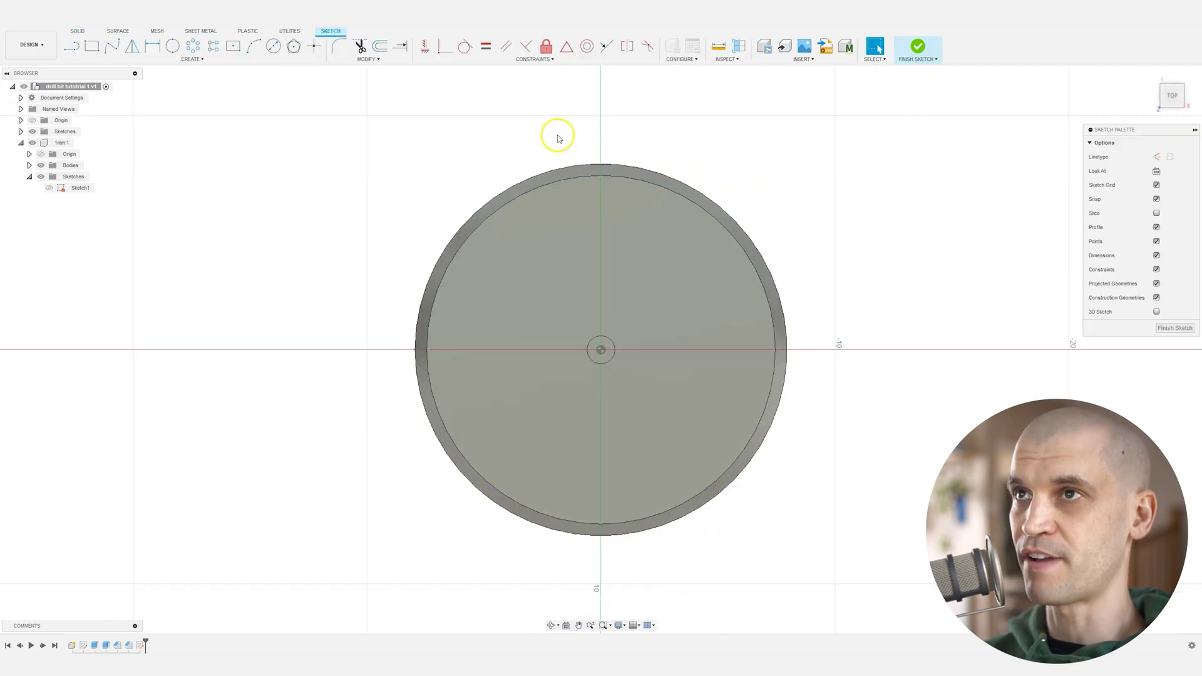
pyautogui.click(273, 46)
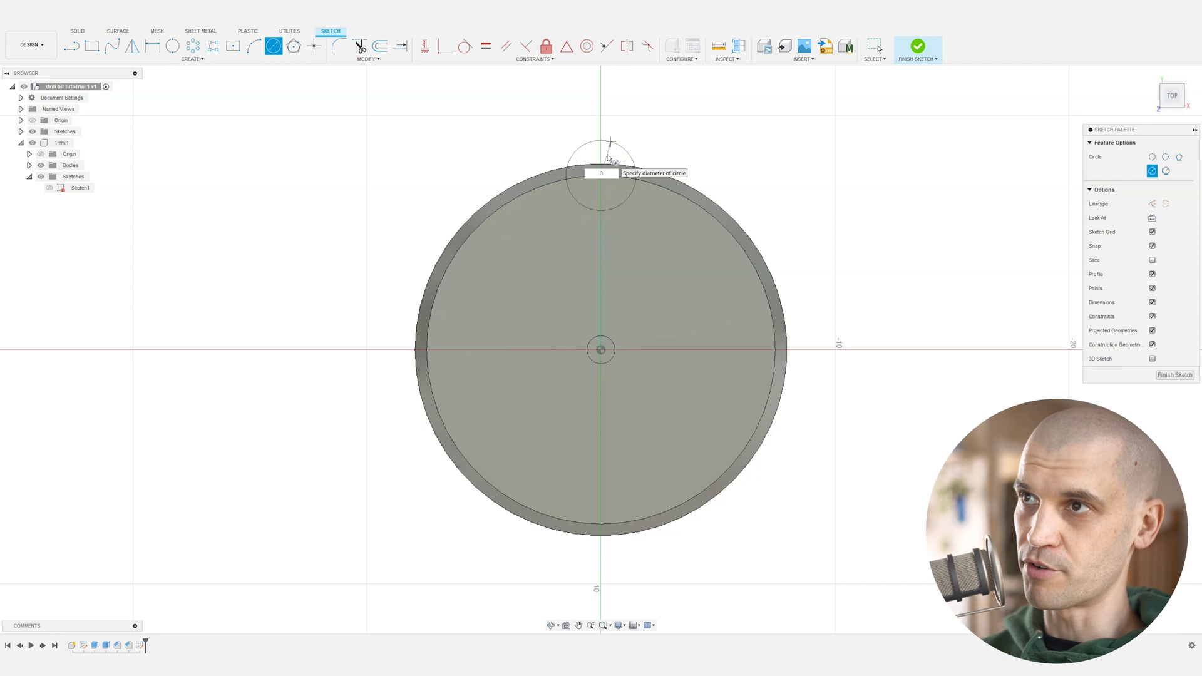
pyautogui.press('Return')
pyautogui.scroll(5, 613, 178)
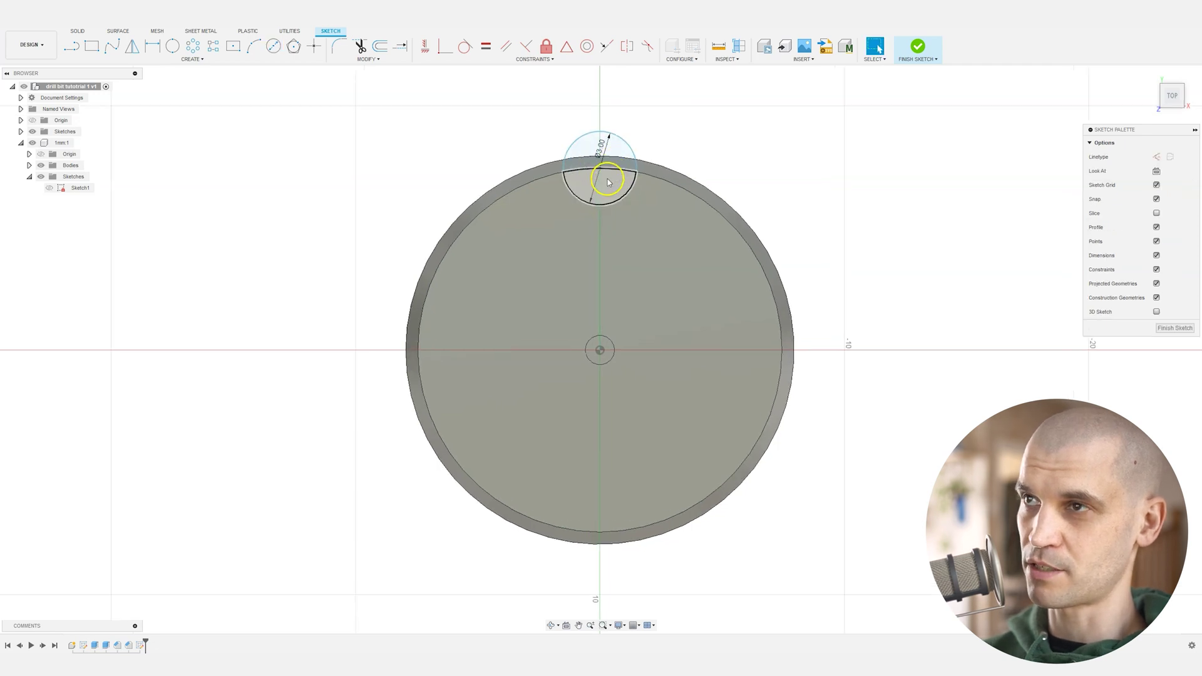
# Step: Delete the constraint on the 3 mm circle's centre and move the circle outward until its centre lies just beyond the cylinder's outer edge
pyautogui.click(580, 232)
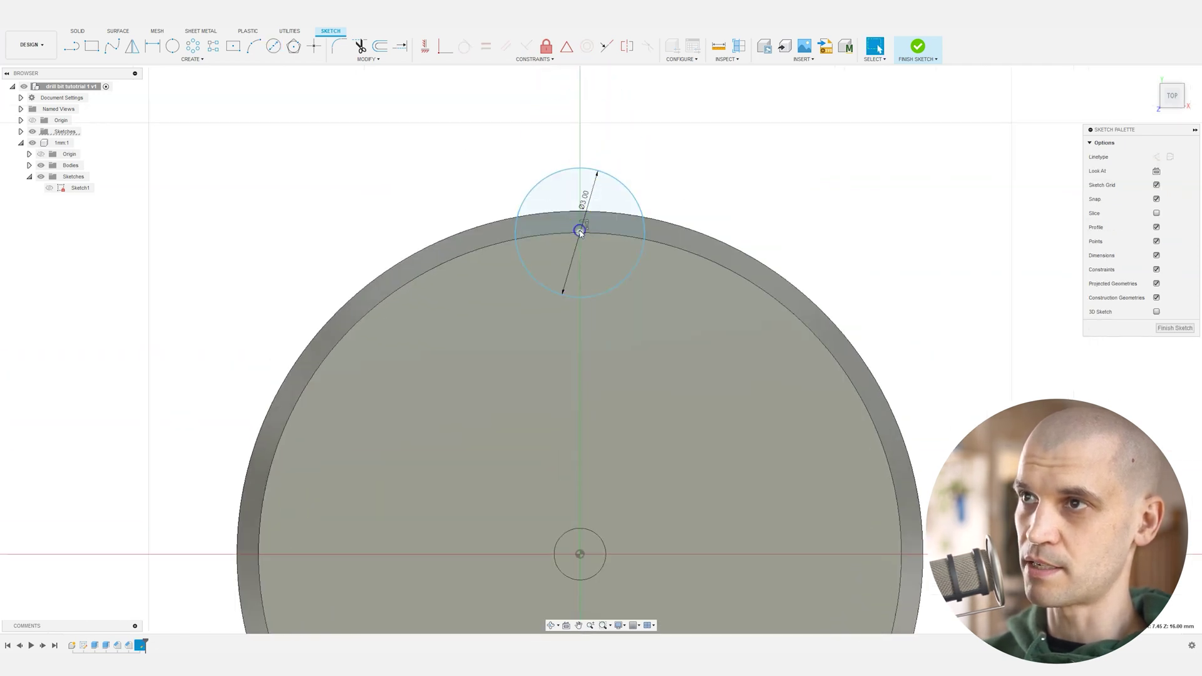
pyautogui.click(588, 223)
pyautogui.press('Delete')
pyautogui.moveTo(584, 172); pyautogui.dragTo(582, 137)
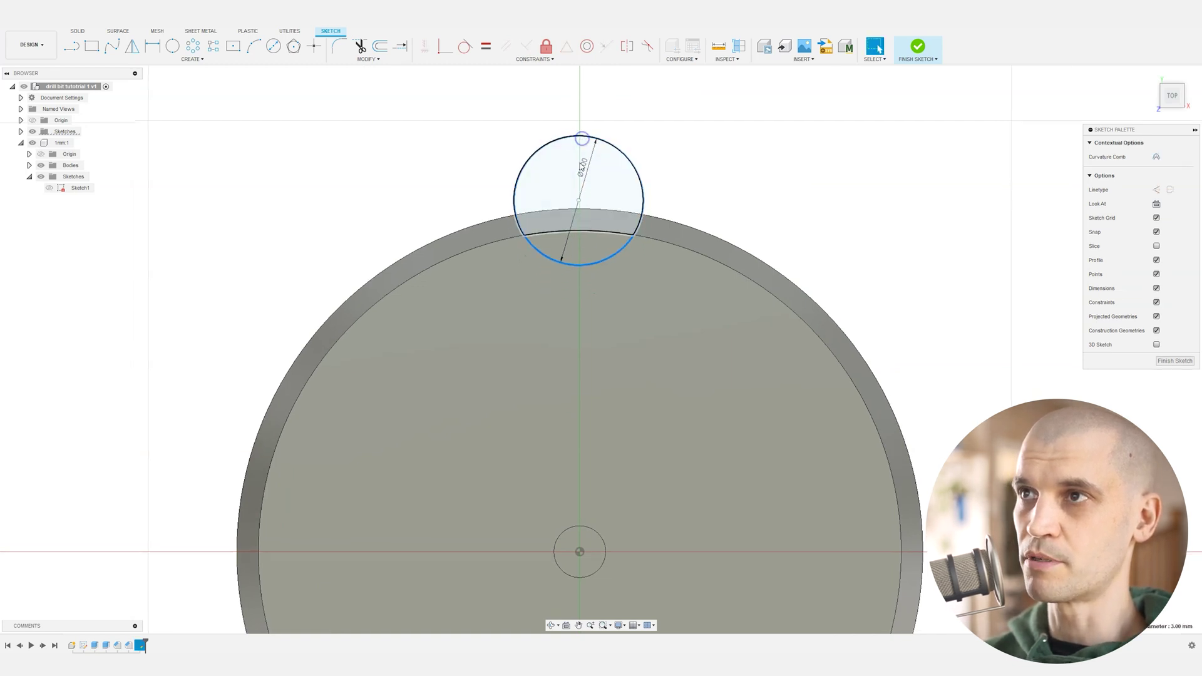
pyautogui.scroll(5, 611, 230)
pyautogui.scroll(-5, 583, 224)
pyautogui.scroll(-1, 555, 228)
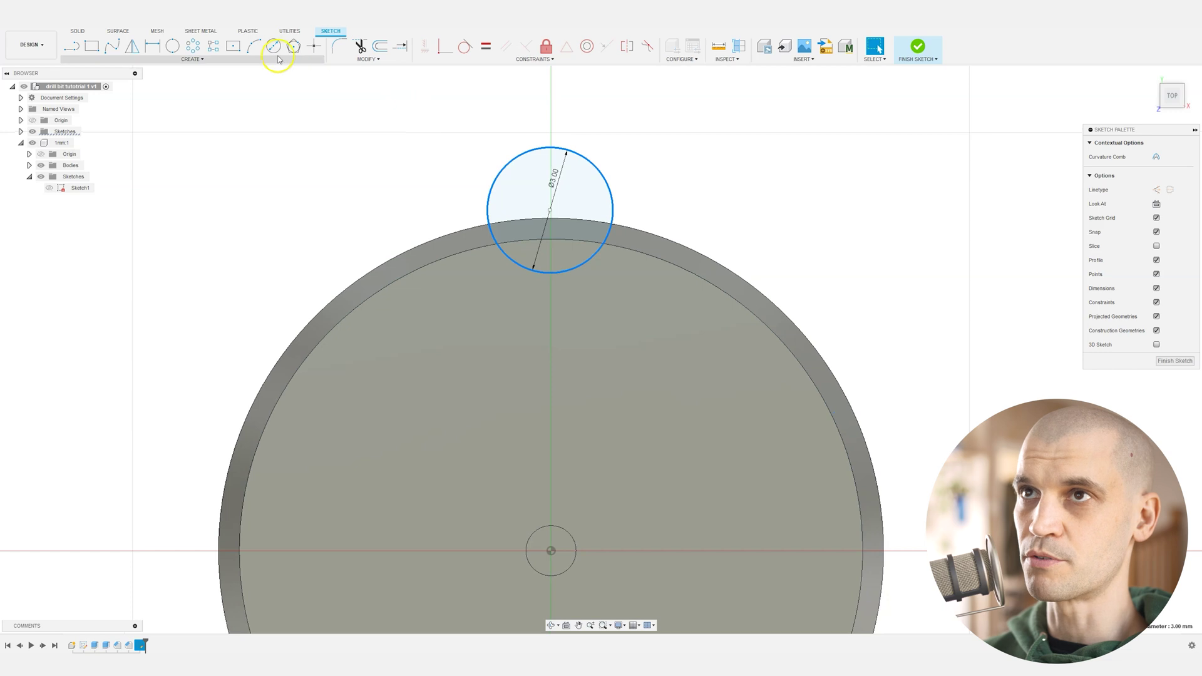
# Step: Create a full circular pattern of the 3 mm circle around the origin with a quantity of 14
pyautogui.click(192, 46)
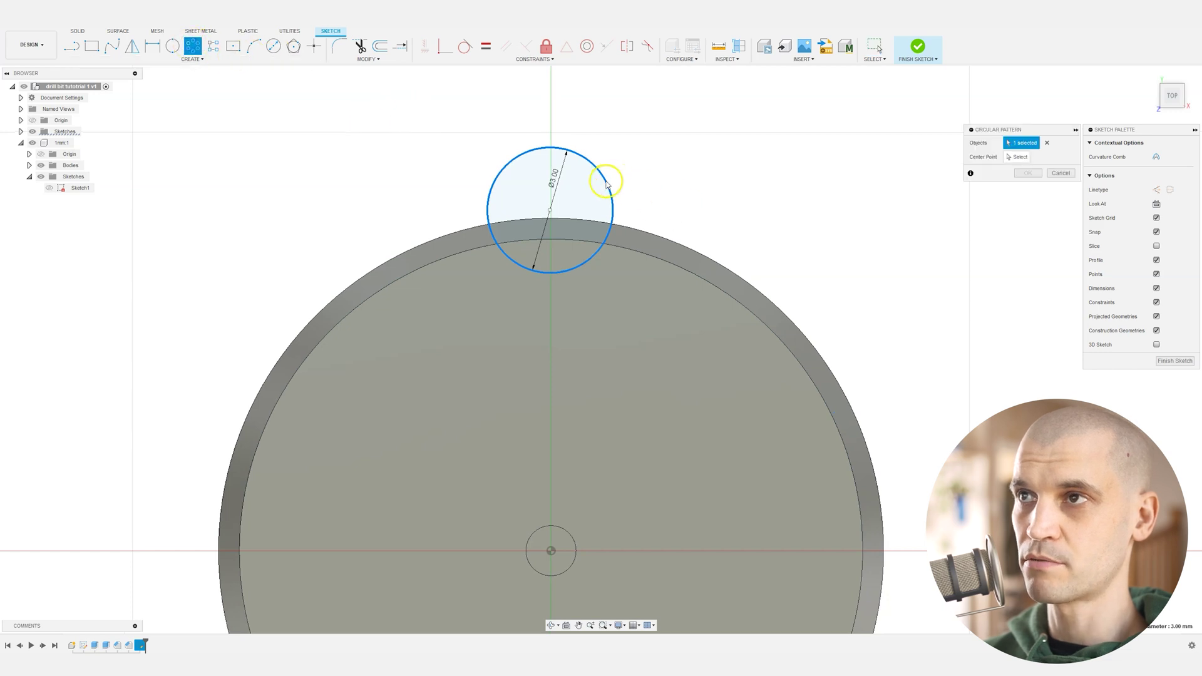
pyautogui.click(1016, 157)
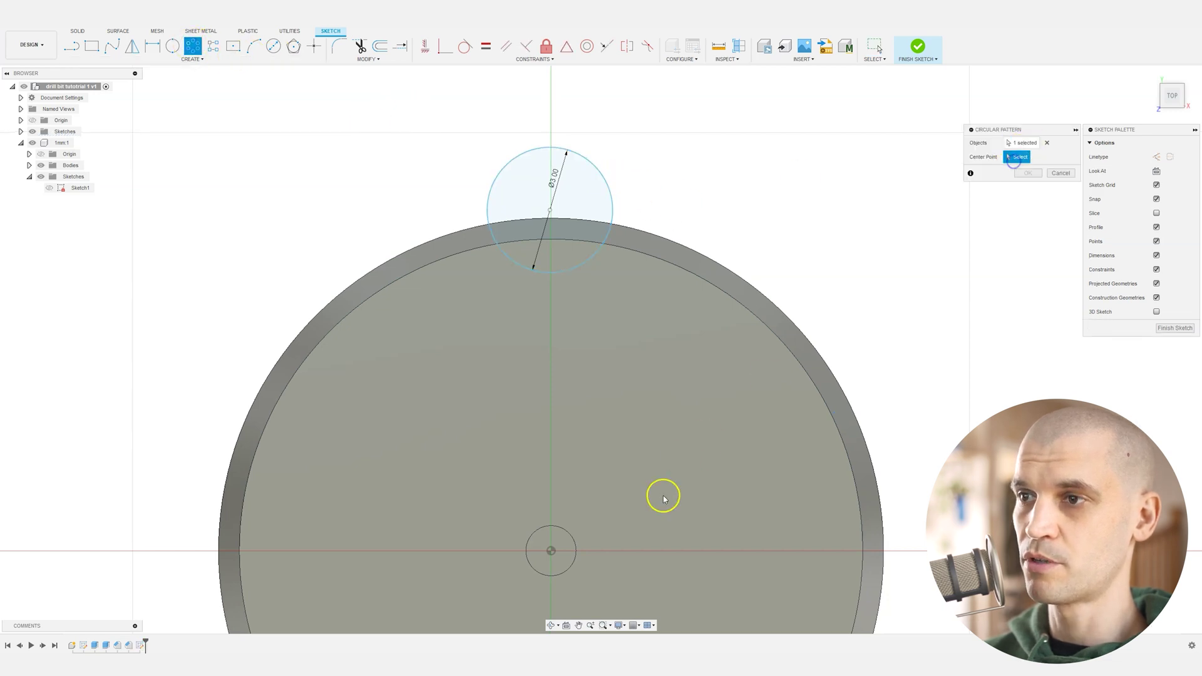
pyautogui.click(551, 551)
pyautogui.scroll(-2, 751, 363)
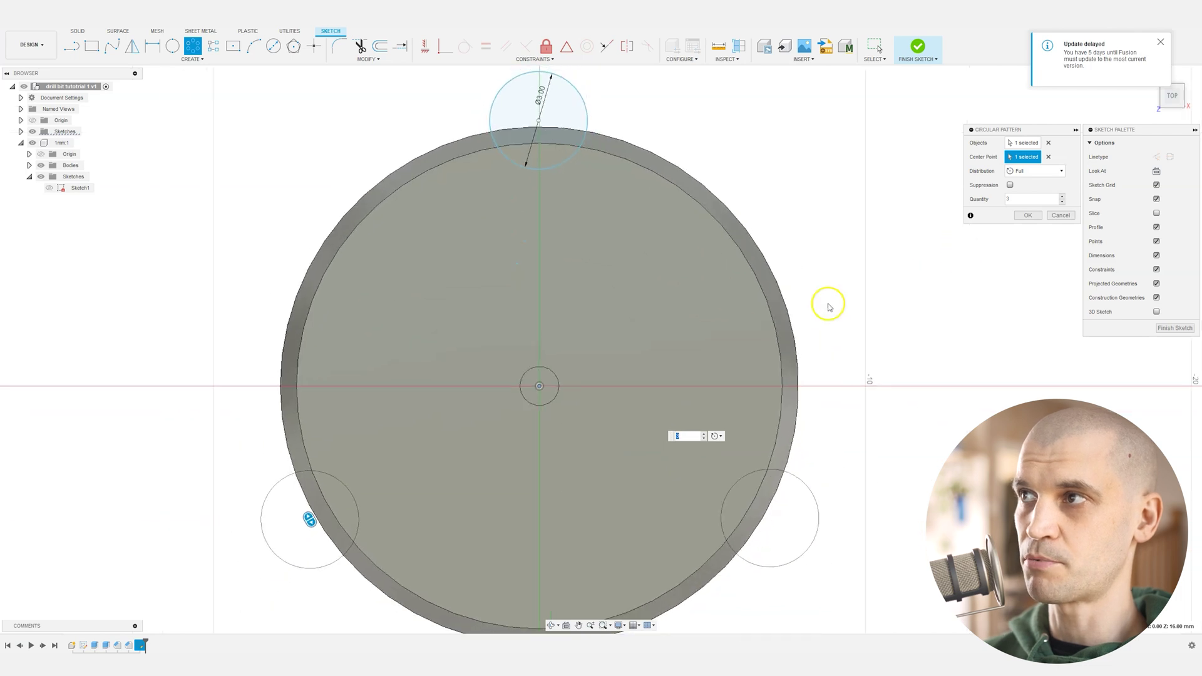
pyautogui.scroll(-2, 601, 376)
pyautogui.moveTo(369, 480); pyautogui.dragTo(459, 173)
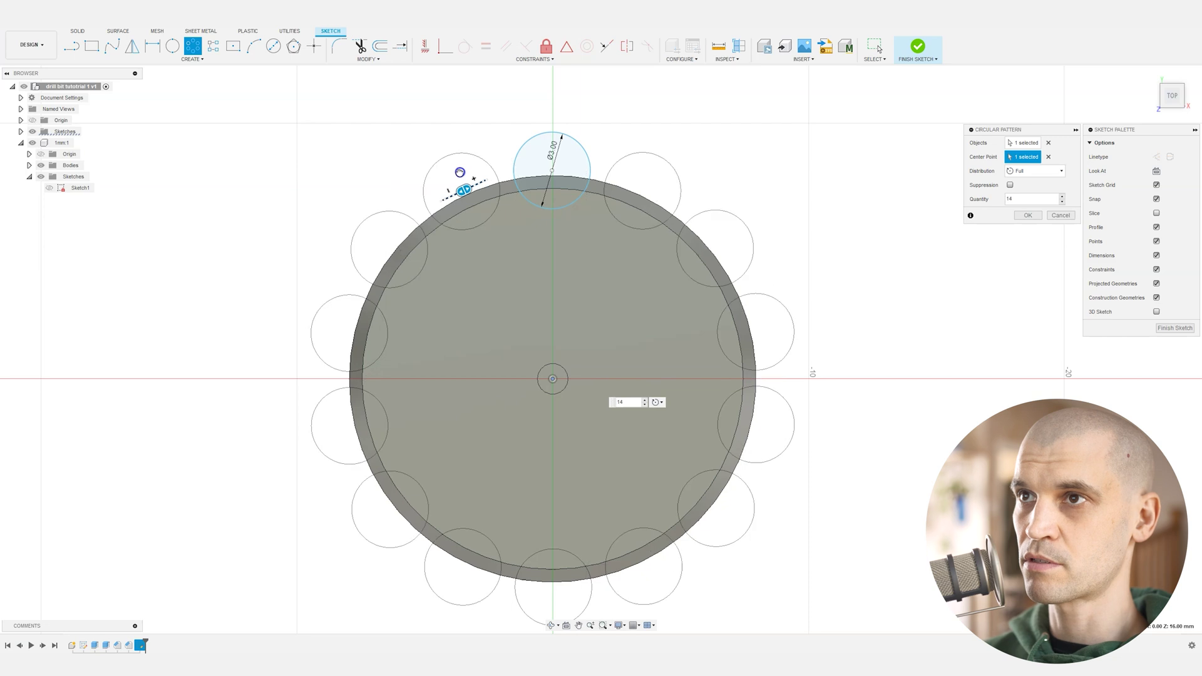
pyautogui.click(1039, 216)
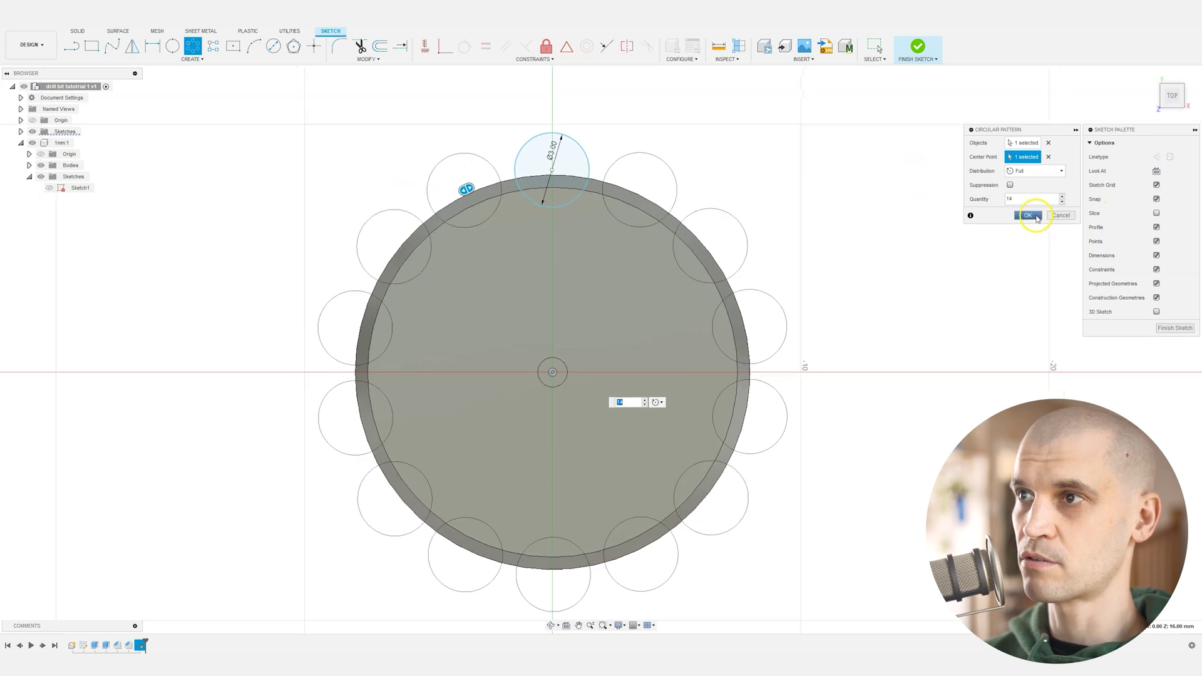
pyautogui.rightClick(875, 330)
pyautogui.click(874, 293)
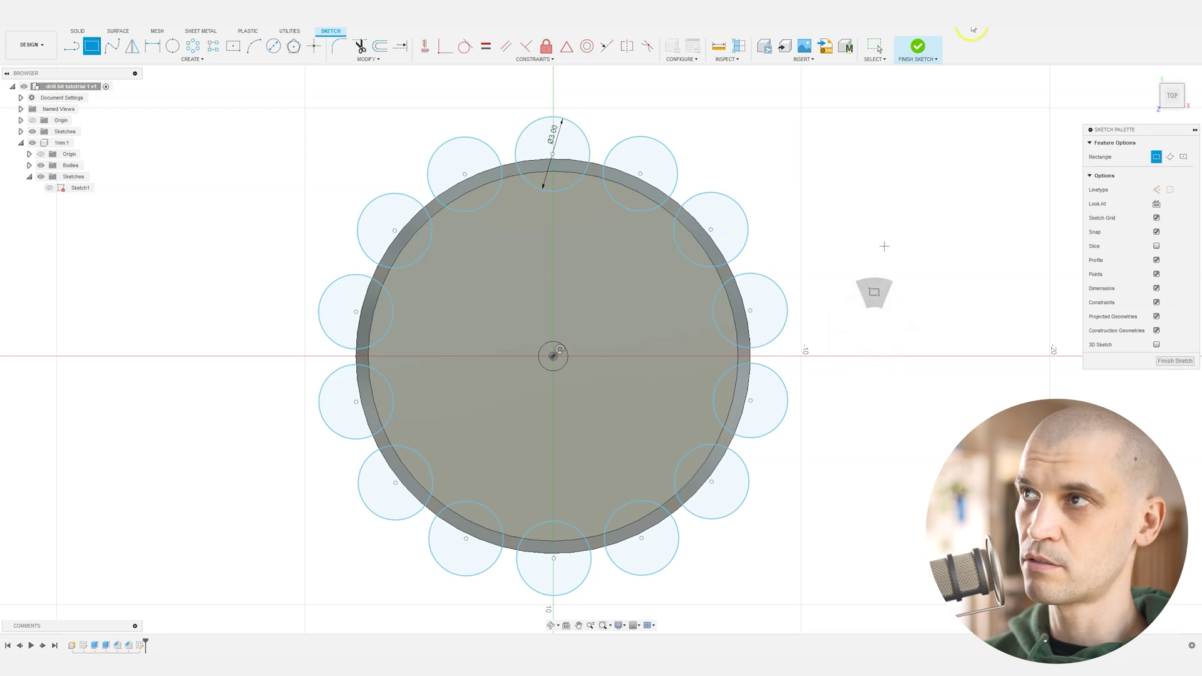
# Step: Finish the sketch and extrude all 14 patterned circles as a cut along the cylinder's full height to form the wall flutes
pyautogui.rightClick(919, 130)
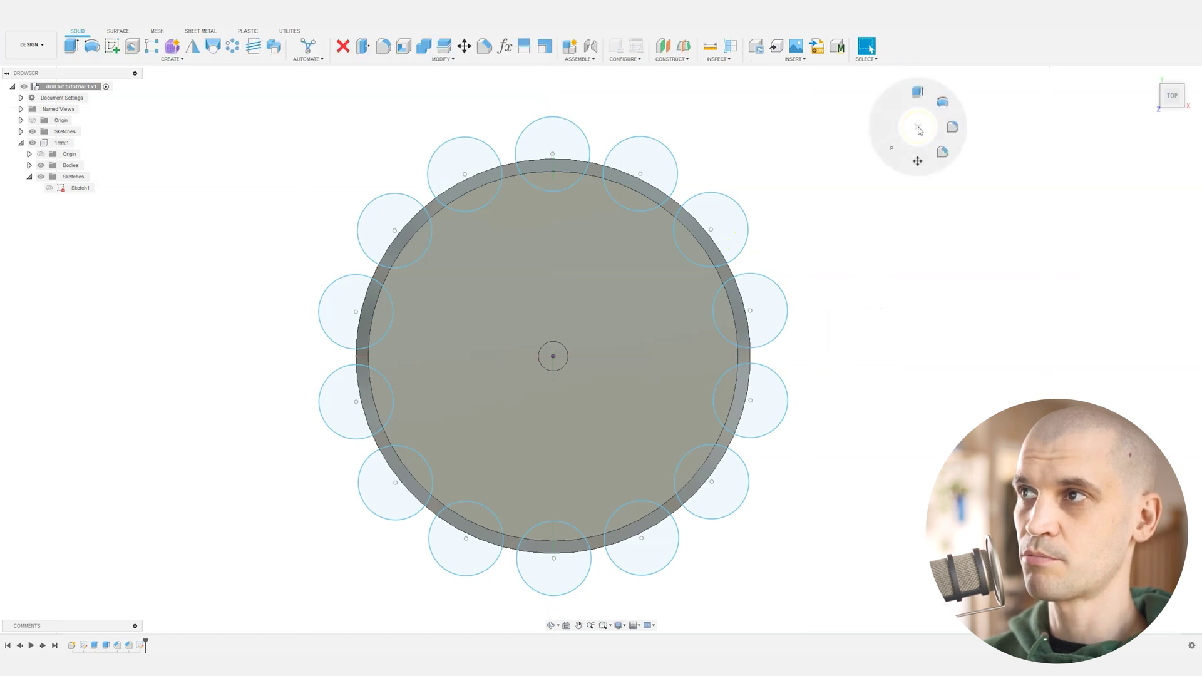
pyautogui.click(885, 126)
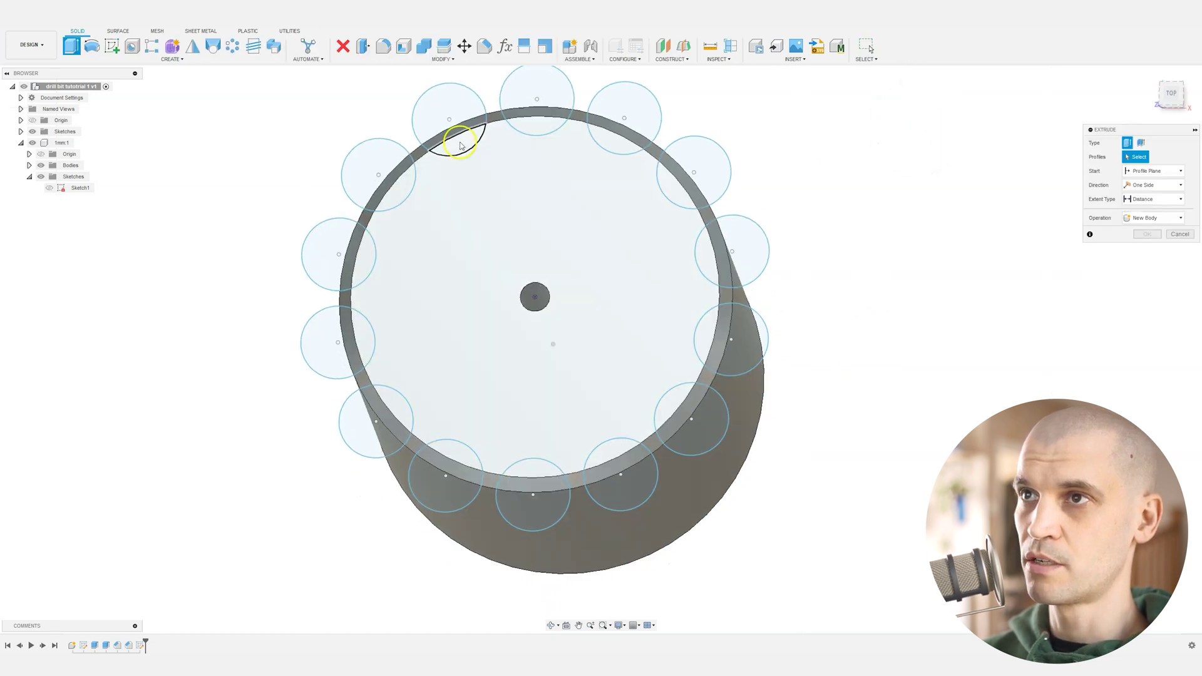
pyautogui.click(457, 129)
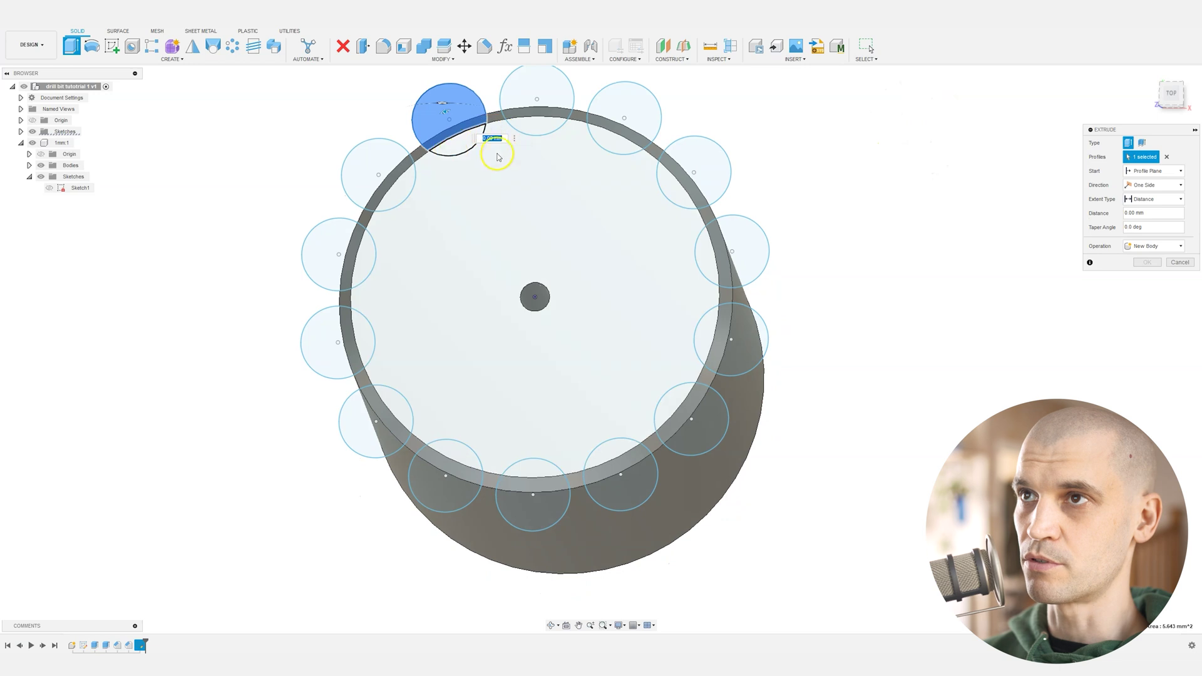
pyautogui.click(460, 141)
pyautogui.click(535, 116)
pyautogui.click(536, 113)
pyautogui.click(611, 138)
pyautogui.click(634, 133)
pyautogui.click(668, 184)
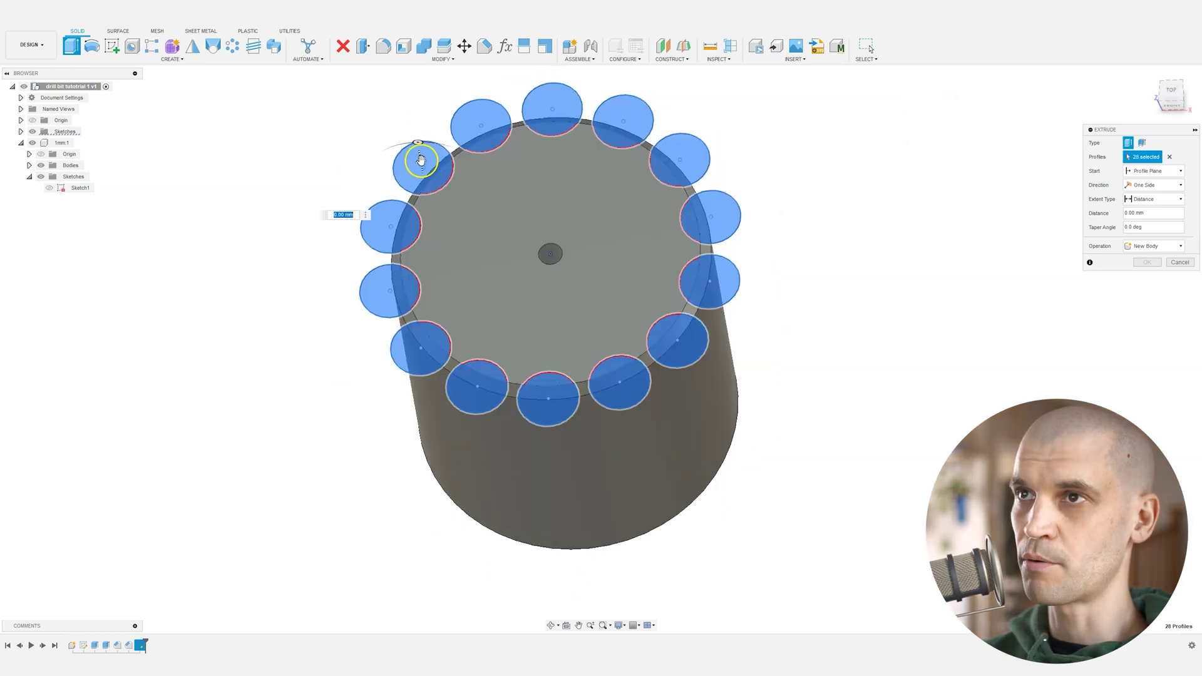
pyautogui.moveTo(416, 161); pyautogui.dragTo(425, 430)
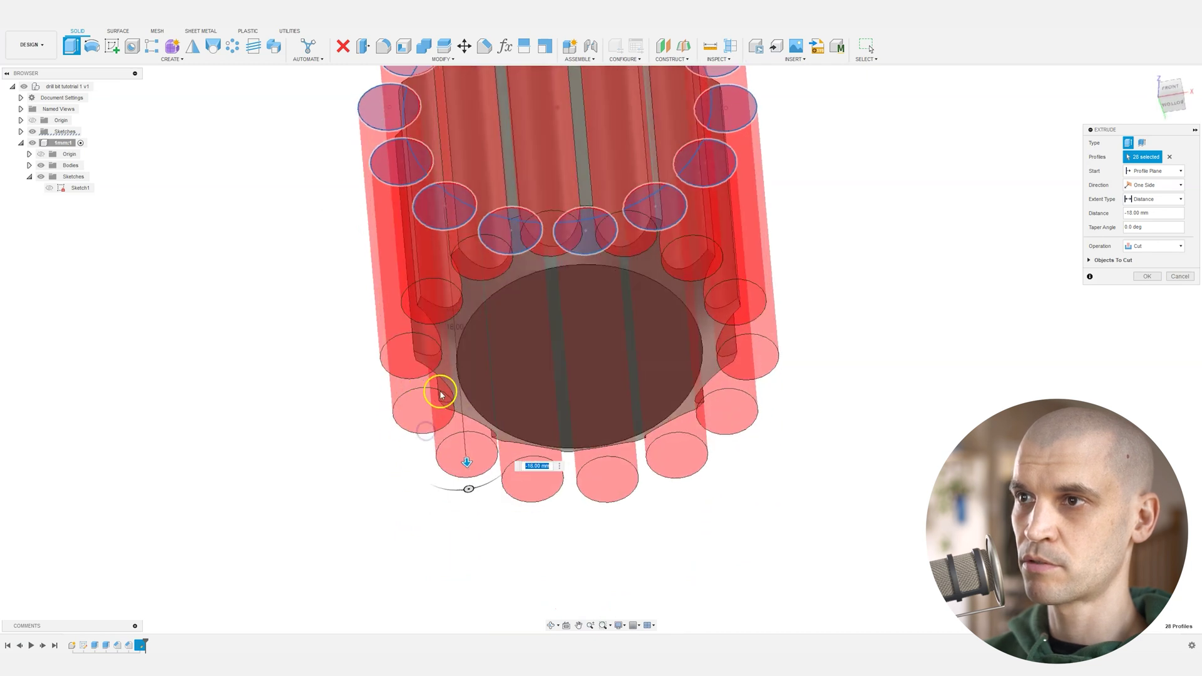
pyautogui.click(582, 381)
pyautogui.keyDown('shift'); pyautogui.moveTo(488, 232); pyautogui.dragTo(479, 261, button='middle'); pyautogui.keyUp('shift')
pyautogui.moveTo(418, 142); pyautogui.dragTo(536, 317)
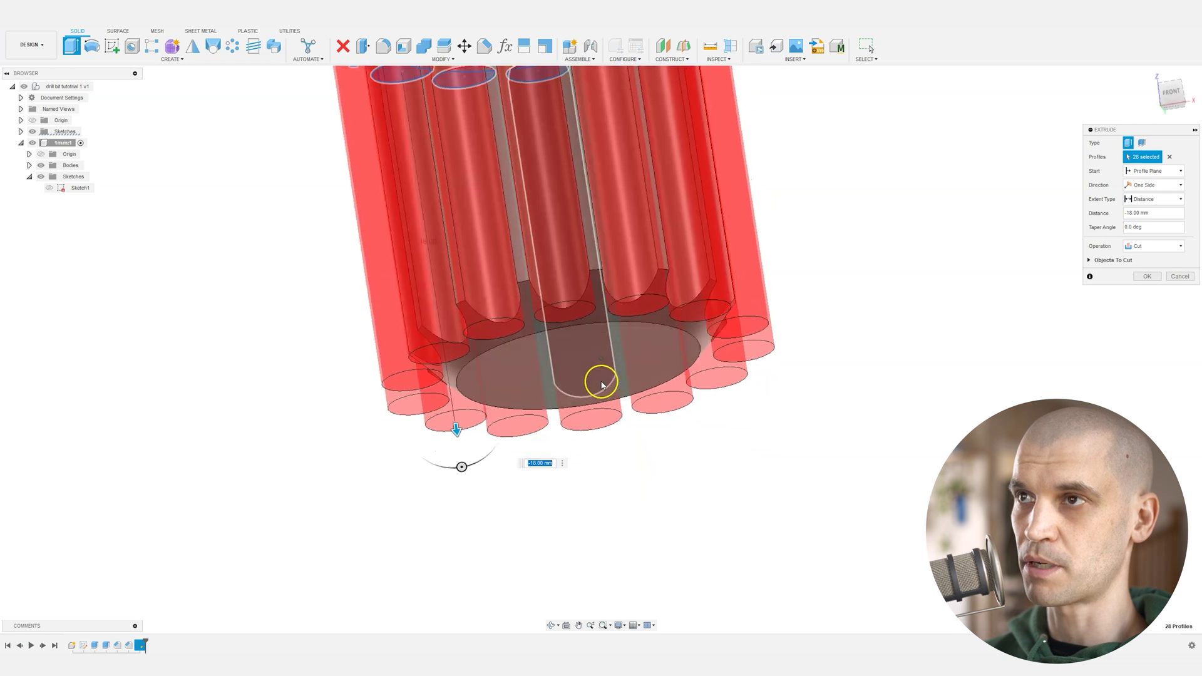
pyautogui.press('Return')
pyautogui.keyDown('shift'); pyautogui.moveTo(601, 383); pyautogui.dragTo(438, 260, button='middle'); pyautogui.keyUp('shift')
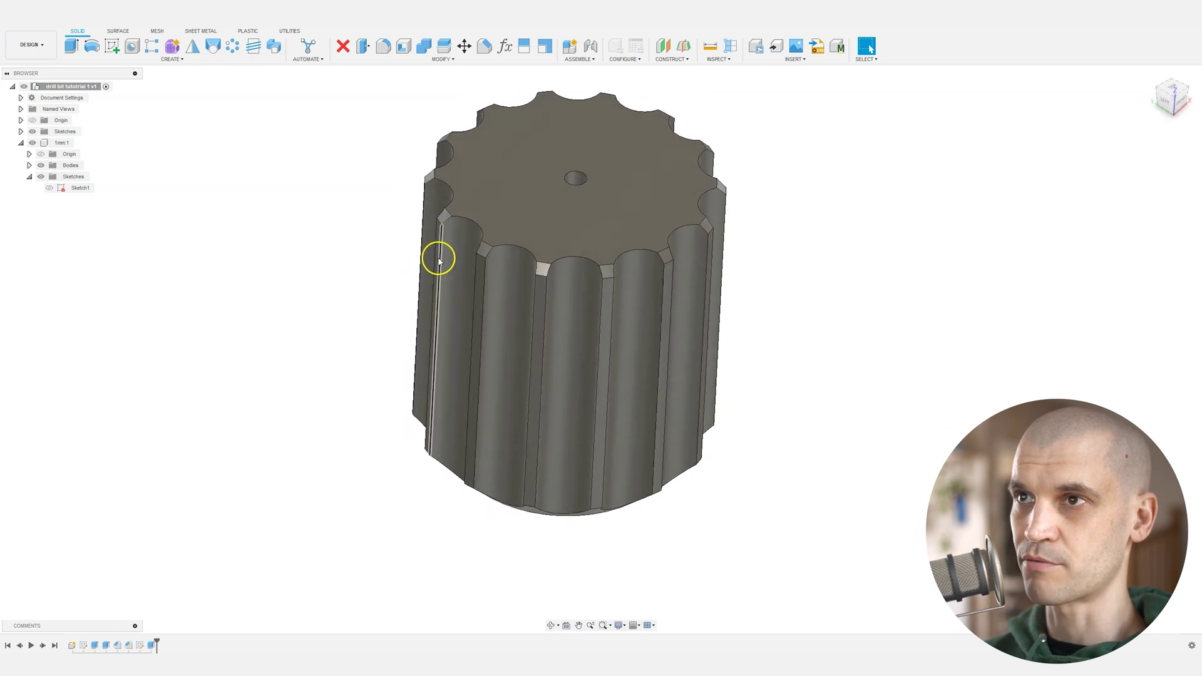
pyautogui.rightClick(335, 319)
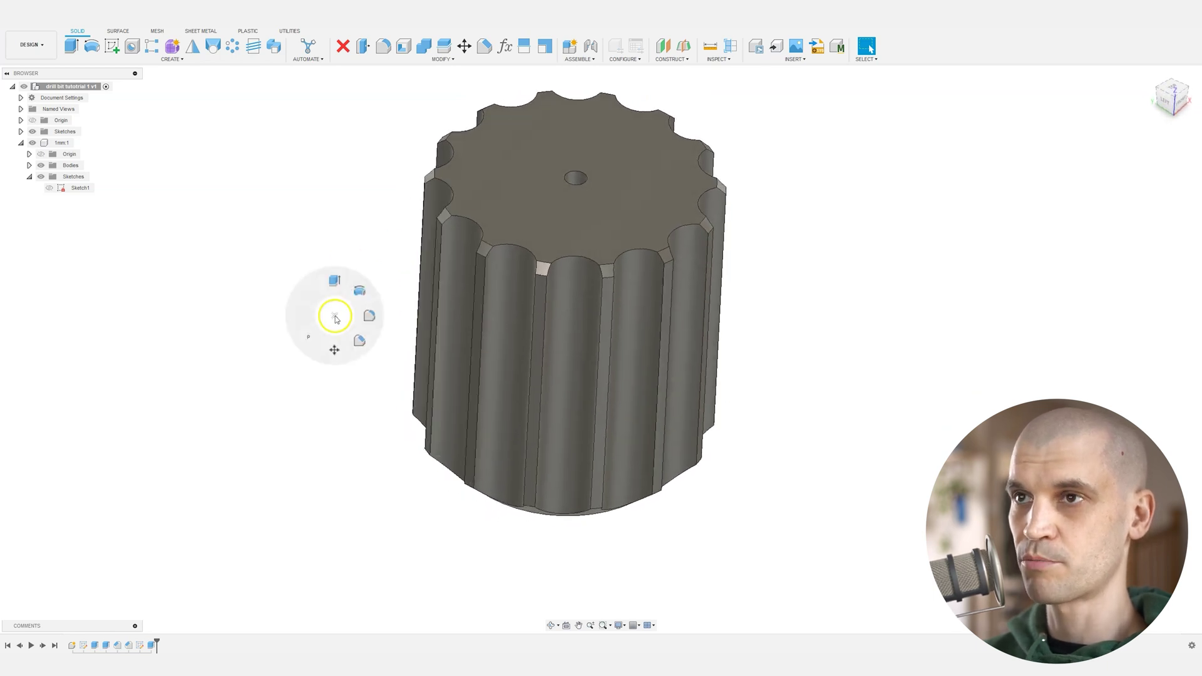
pyautogui.click(368, 315)
pyautogui.click(449, 262)
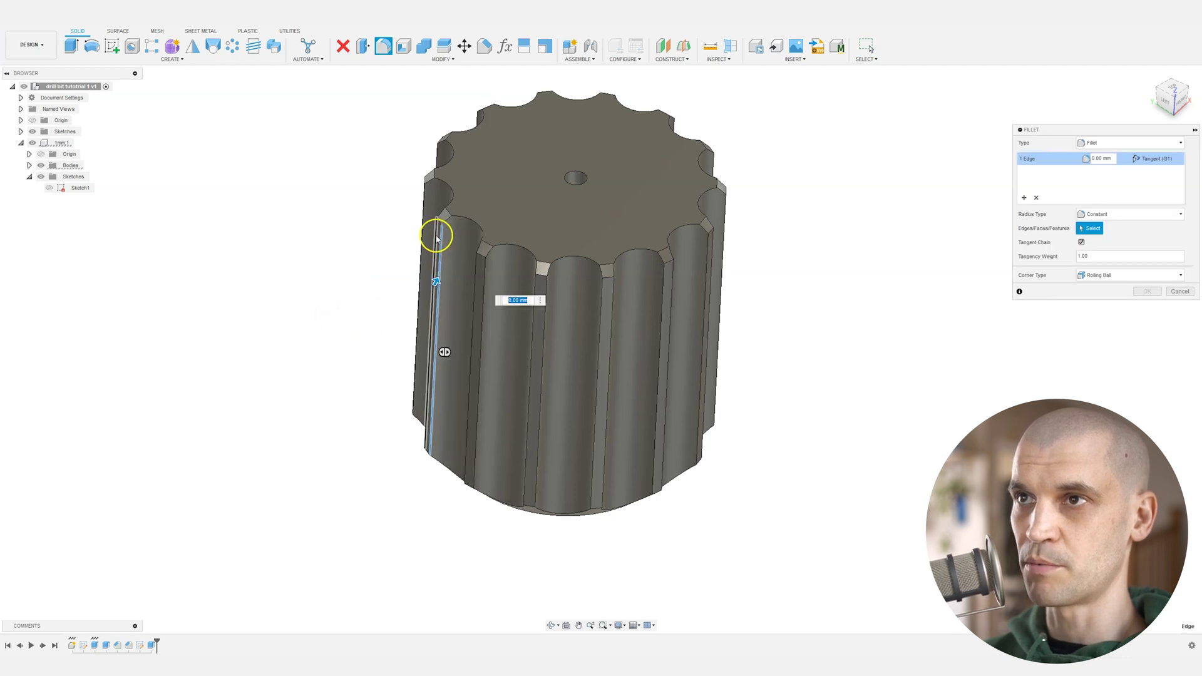
pyautogui.click(481, 274)
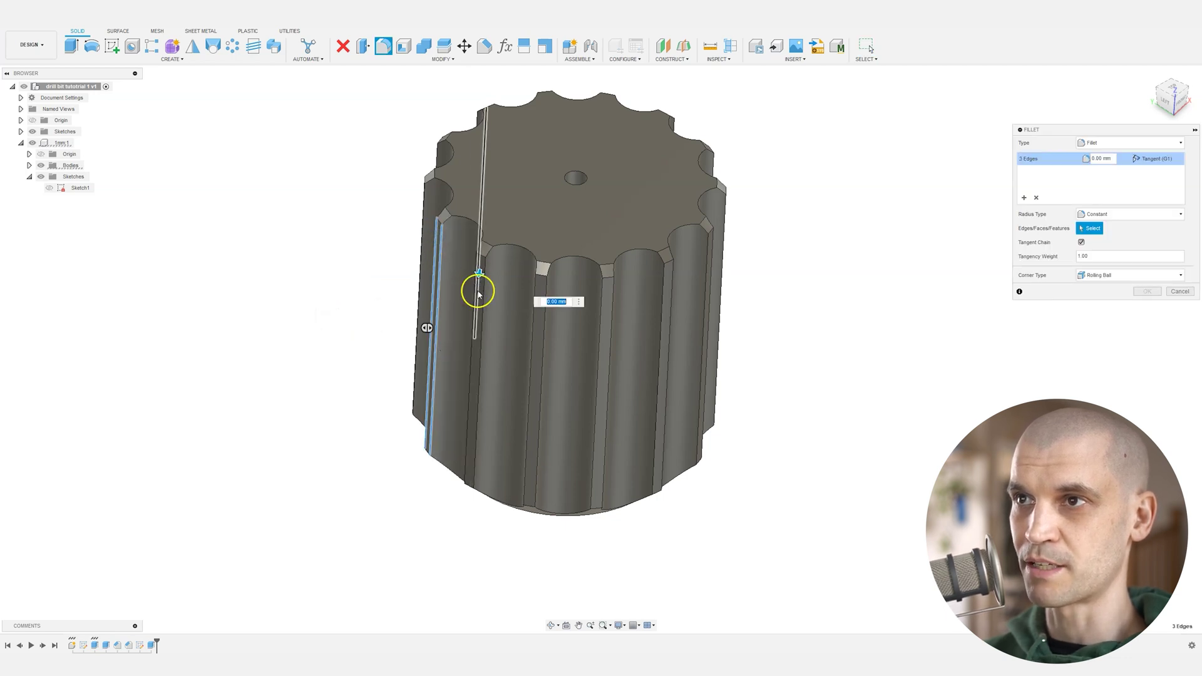
pyautogui.click(479, 303)
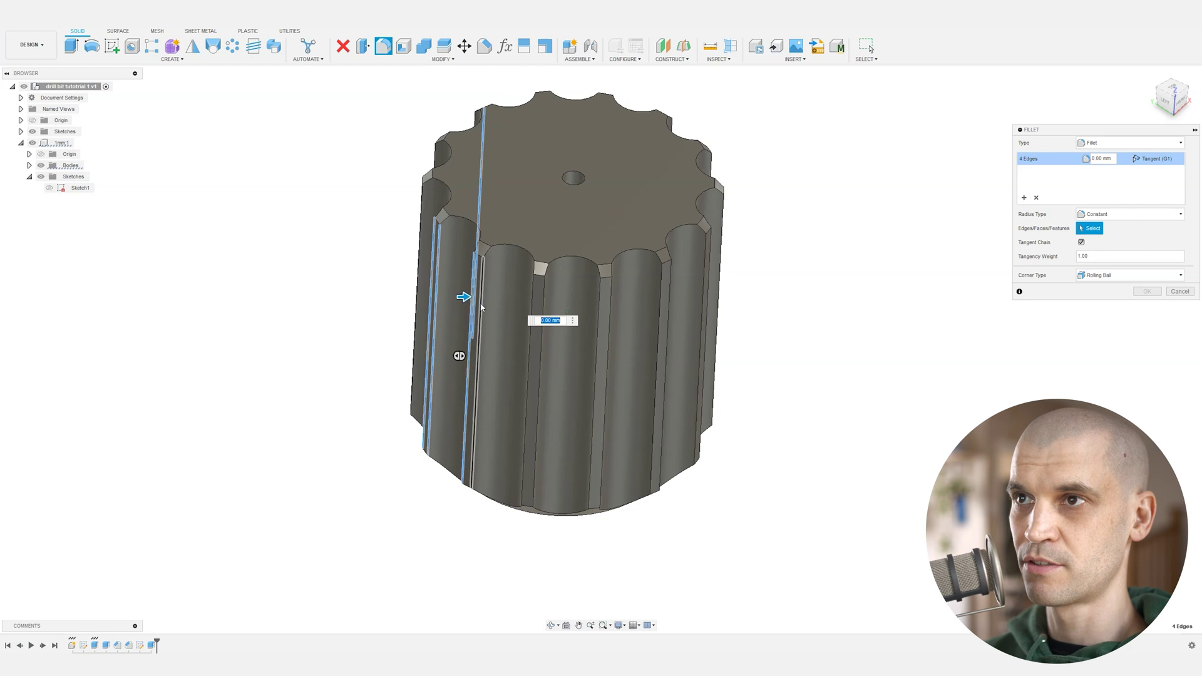
pyautogui.click(540, 306)
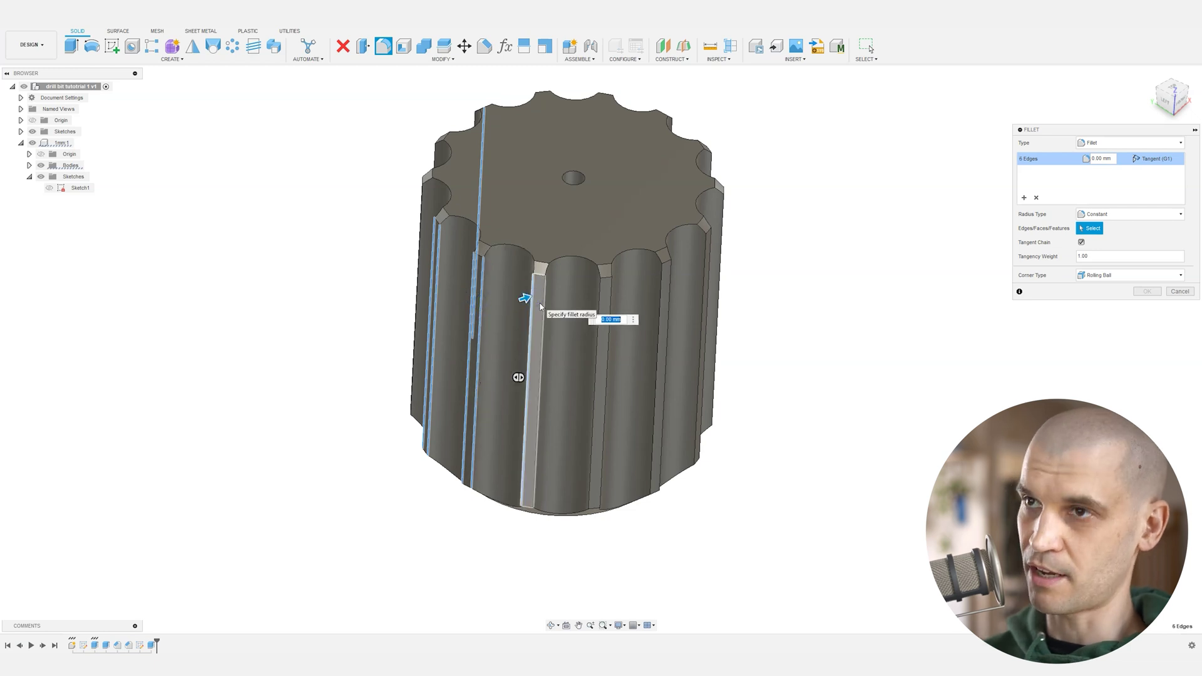
pyautogui.write('0.5')
pyautogui.keyDown('shift'); pyautogui.moveTo(540, 305); pyautogui.dragTo(737, 253, button='middle'); pyautogui.keyUp('shift')
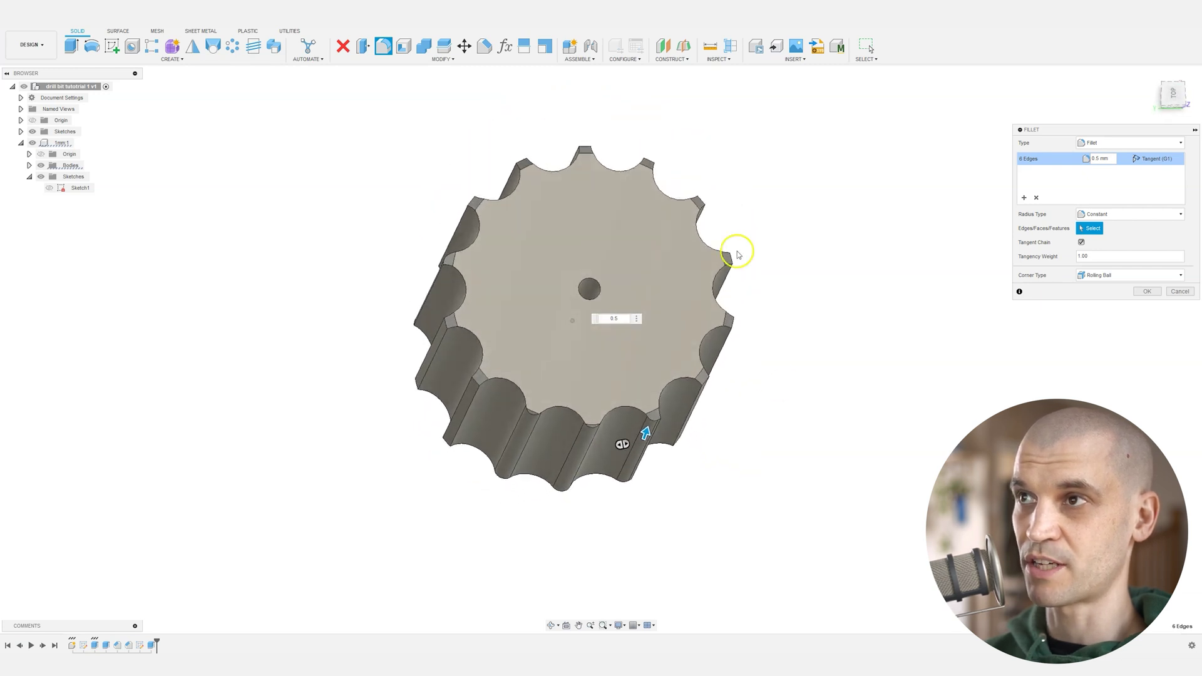
pyautogui.click(1176, 292)
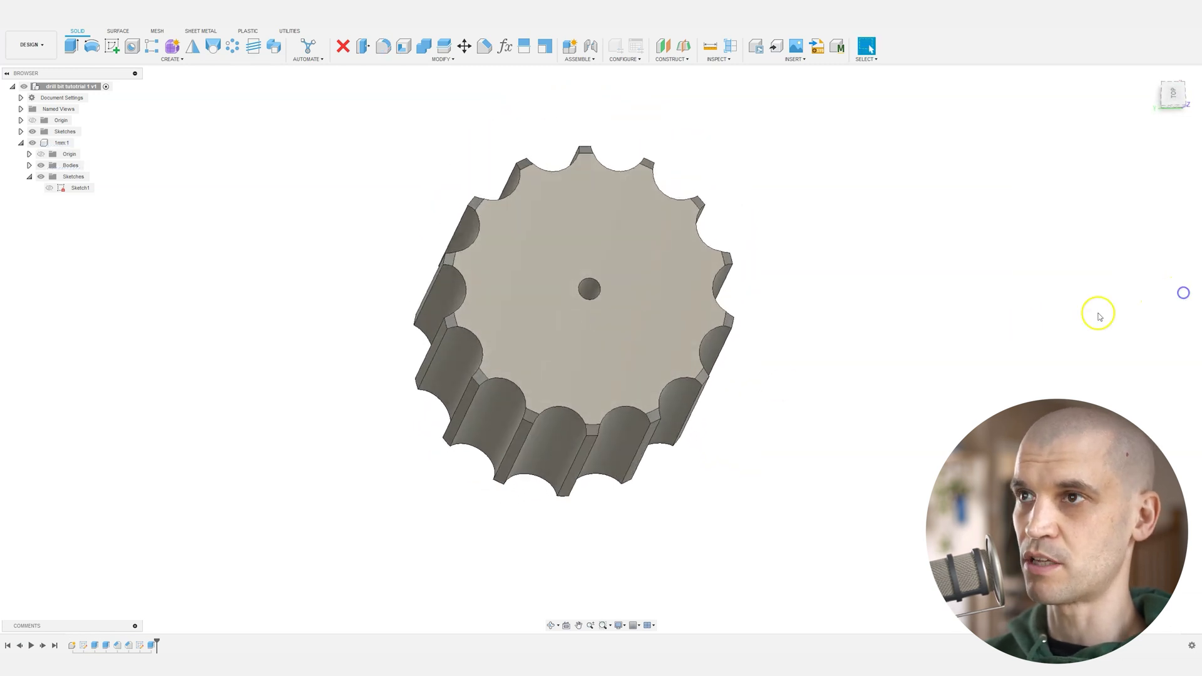
# Step: Copy the 1mm component, paste it as a new independent component into the root assembly and place it beside the original
pyautogui.moveTo(850, 389)
pyautogui.keyDown('shift'); pyautogui.mouseDown(button='middle')
pyautogui.moveTo(783, 378)
pyautogui.moveTo(636, 306)
pyautogui.moveTo(590, 338)
pyautogui.moveTo(606, 335)
pyautogui.moveTo(620, 356)
pyautogui.moveTo(589, 326)
pyautogui.mouseUp(button='middle'); pyautogui.keyUp('shift')
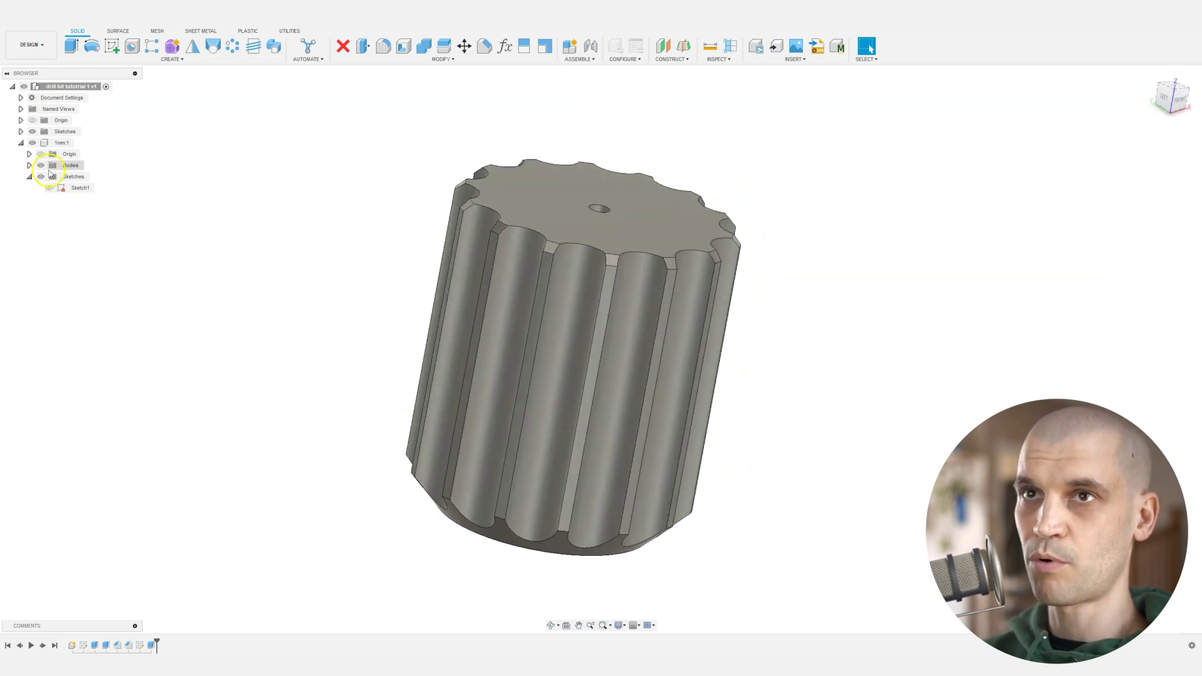
pyautogui.click(20, 143)
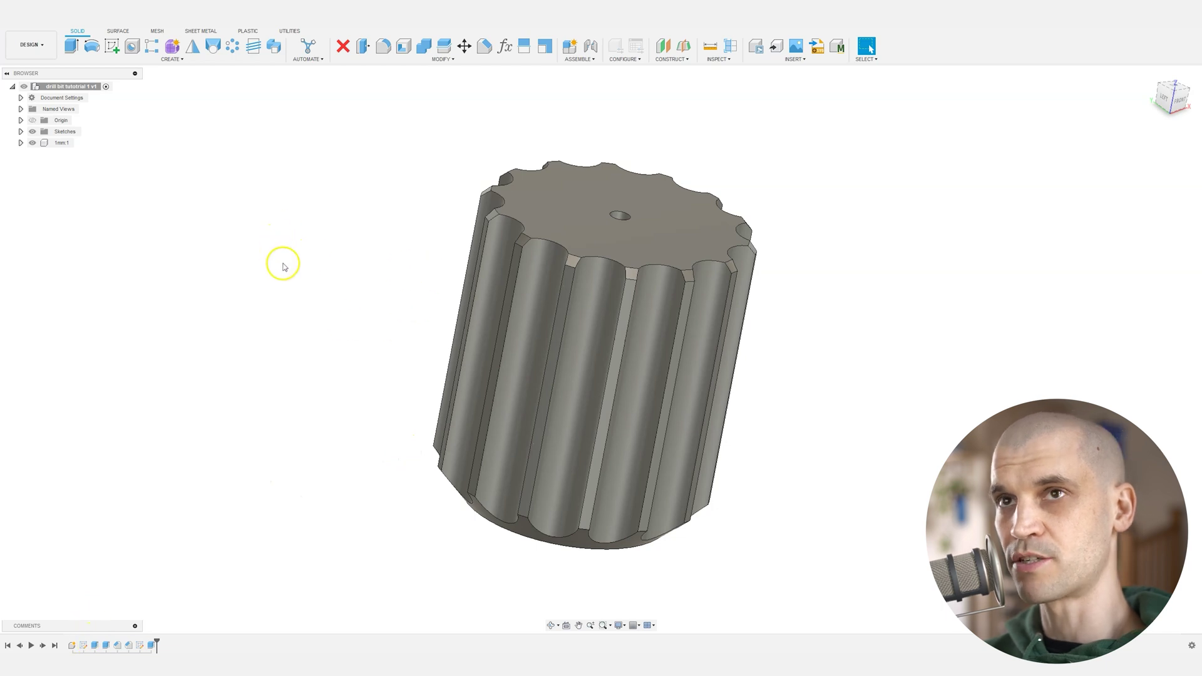
pyautogui.rightClick(57, 144)
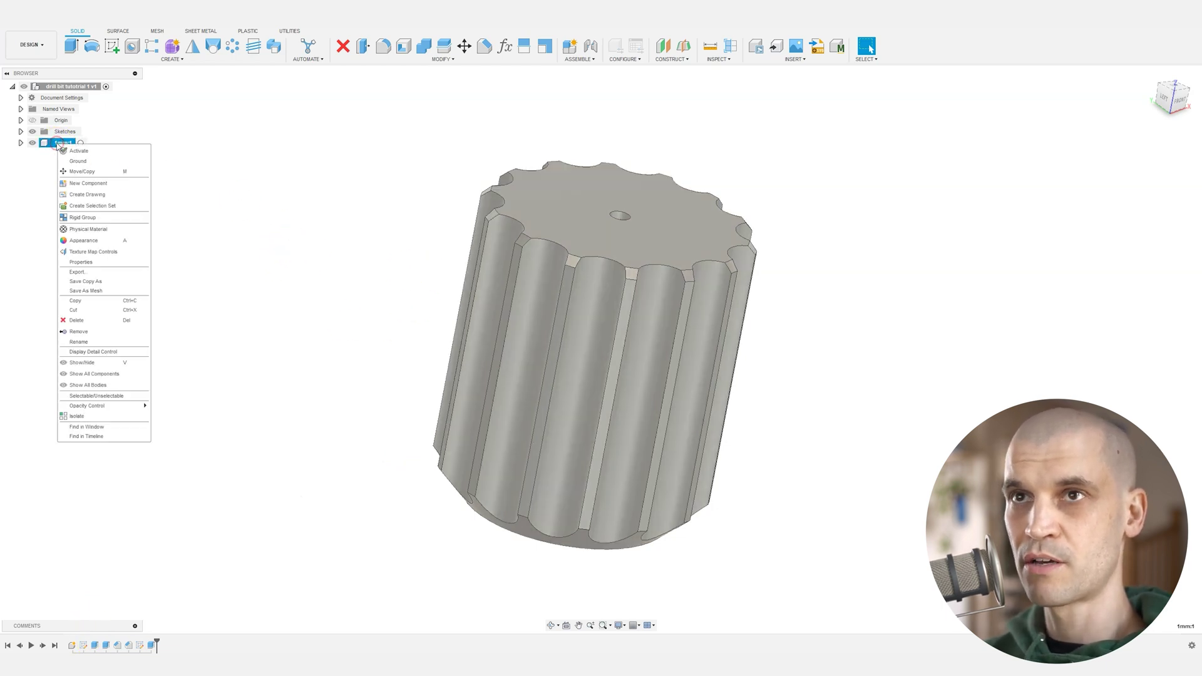
pyautogui.click(94, 301)
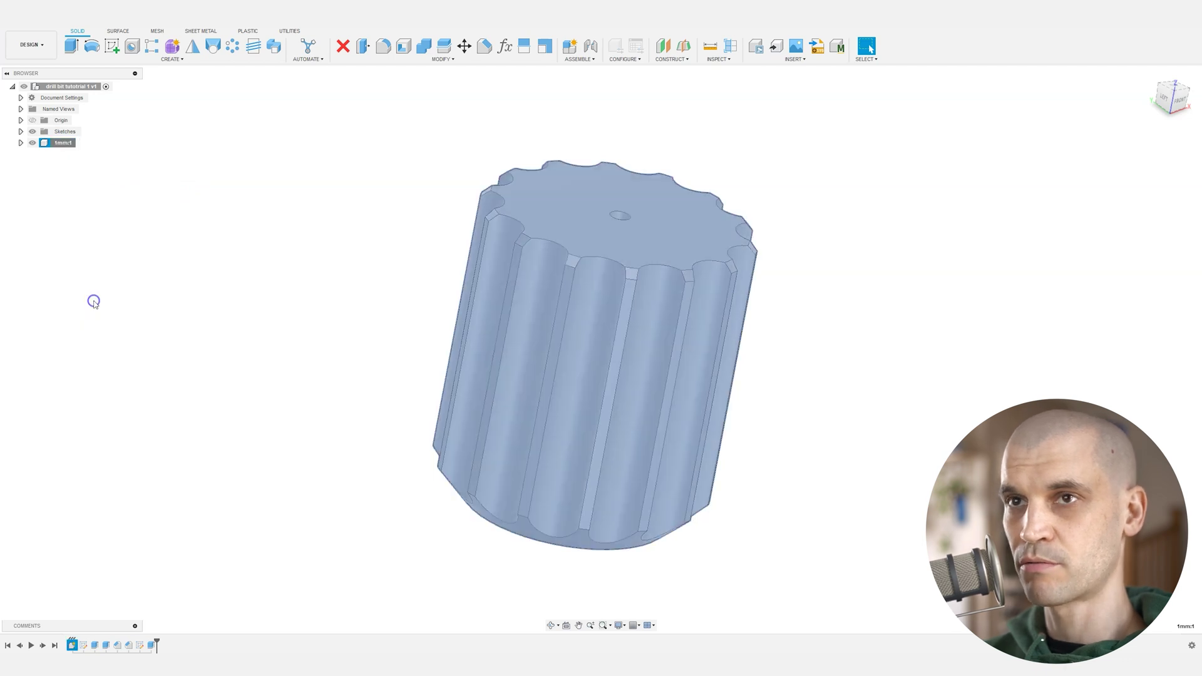
pyautogui.rightClick(85, 87)
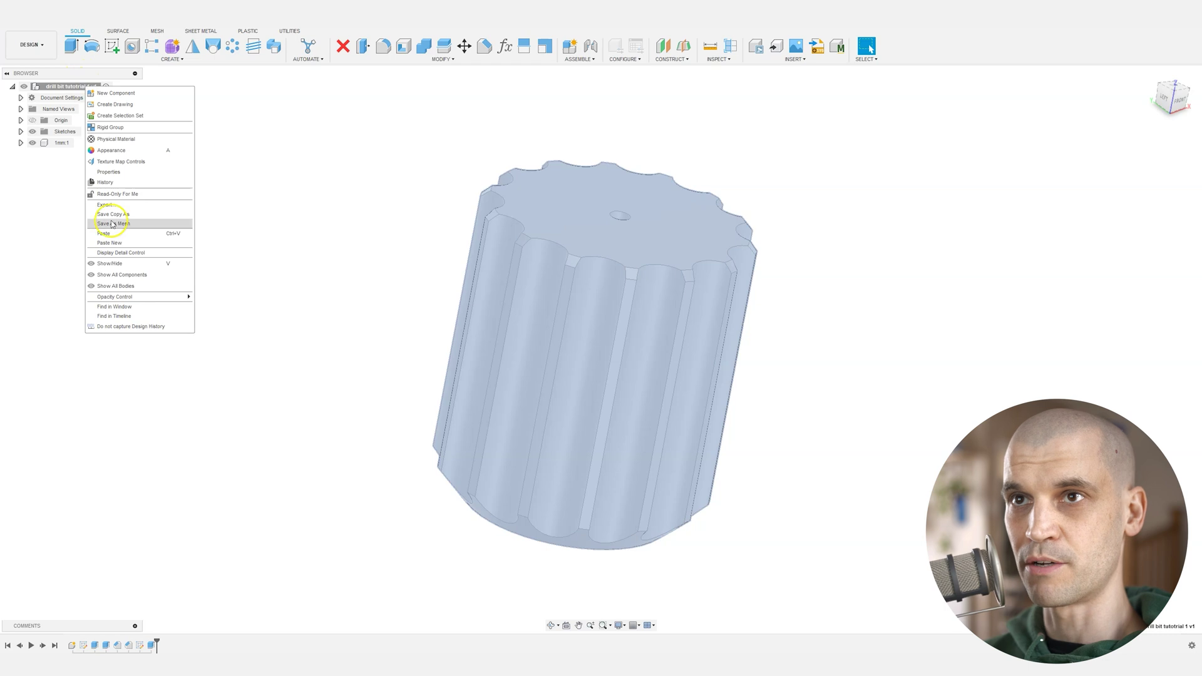
pyautogui.click(117, 242)
pyautogui.keyDown('shift'); pyautogui.moveTo(610, 365); pyautogui.dragTo(606, 395, button='middle'); pyautogui.keyUp('shift')
pyautogui.moveTo(620, 379); pyautogui.dragTo(902, 283)
pyautogui.press('Return')
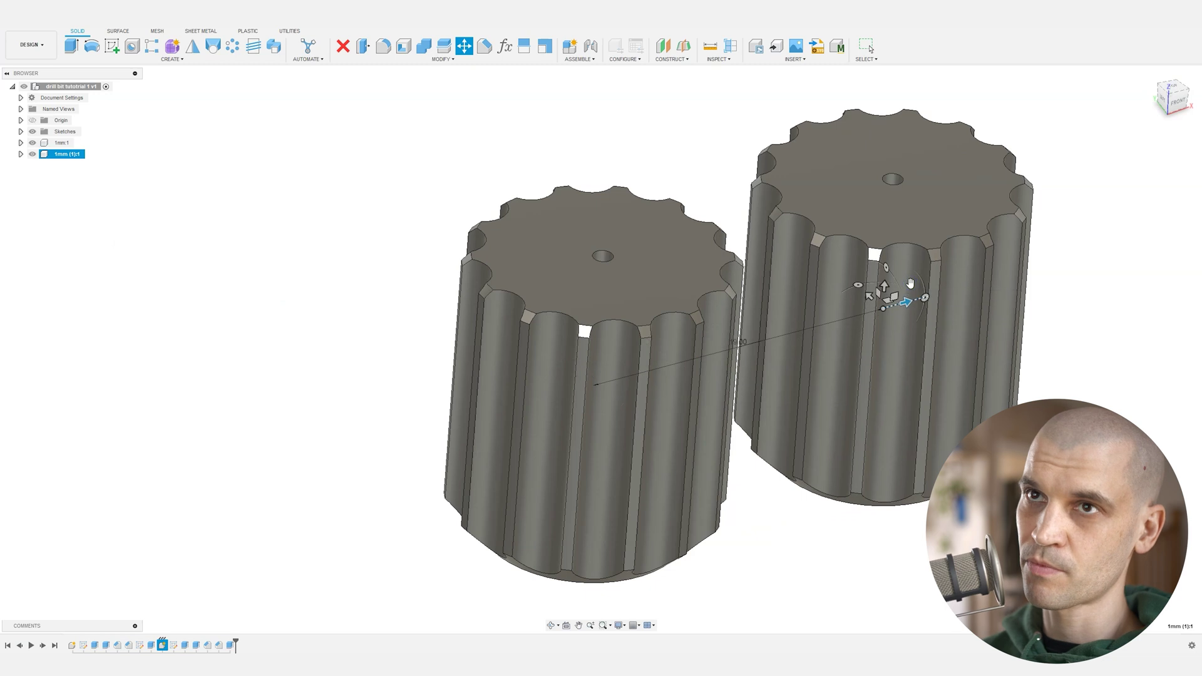
# Step: Rename the pasted component copy to 2mm and activate it
pyautogui.click(63, 154)
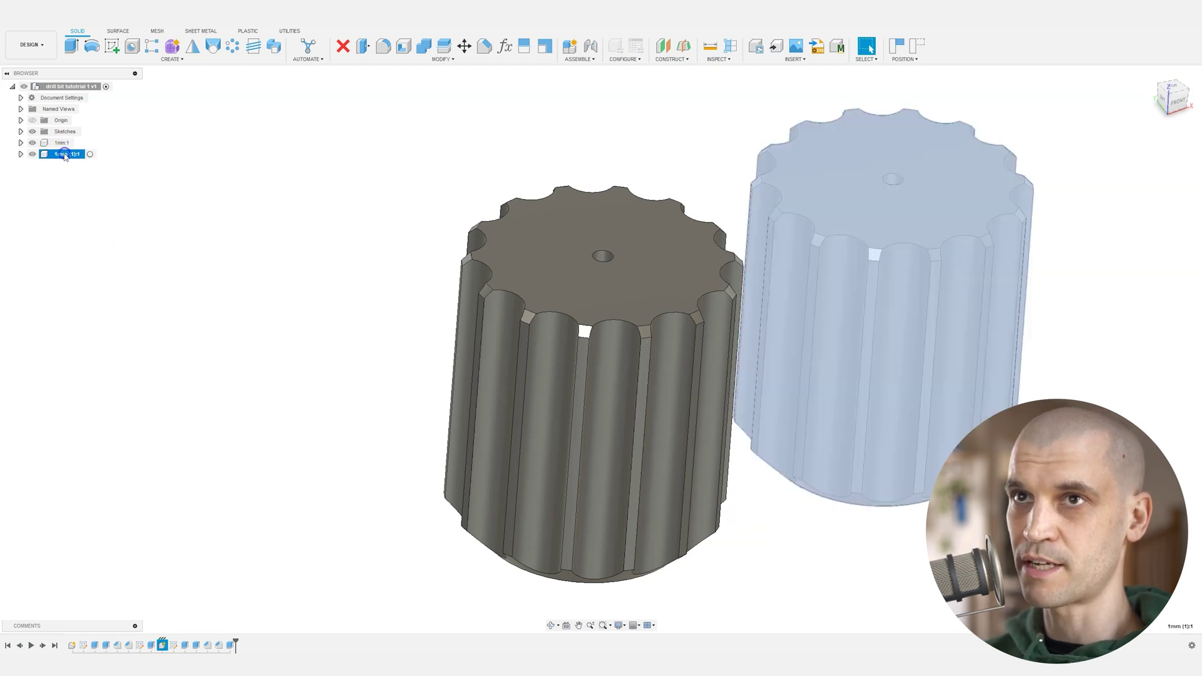
pyautogui.doubleClick(64, 155)
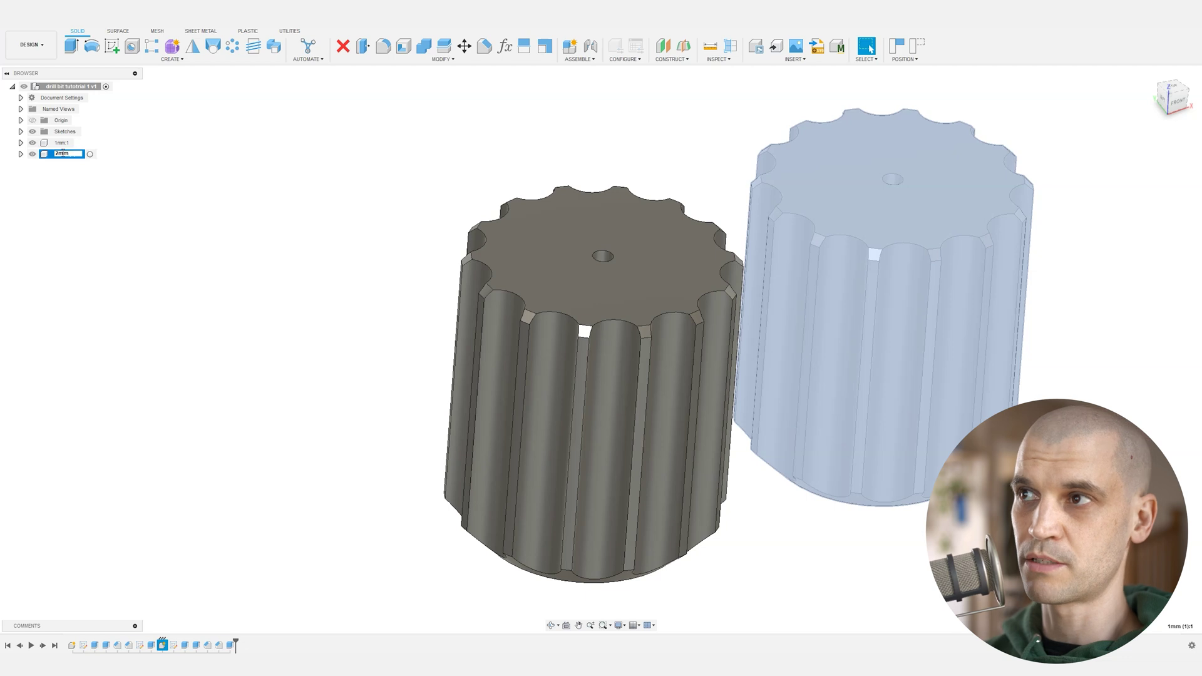
pyautogui.write('2mm')
pyautogui.press('Return')
pyautogui.click(61, 155)
pyautogui.click(80, 154)
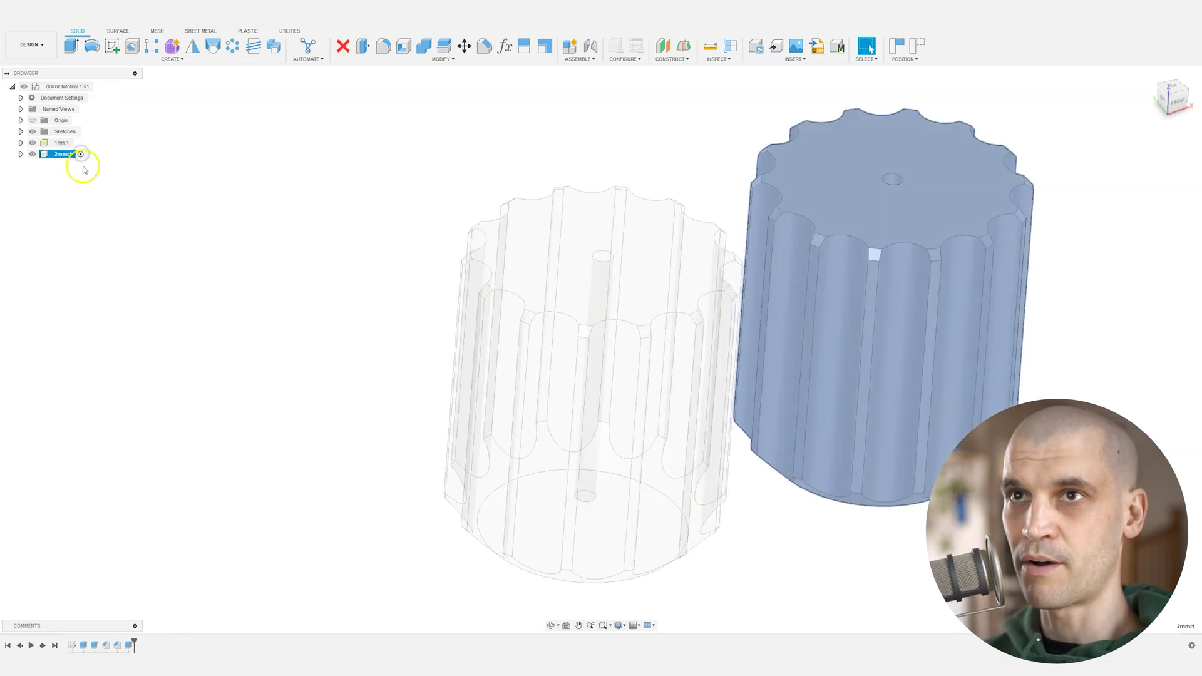
# Step: Edit the 2mm component's base sketch, set the centre hole's diameter to 2 mm + clearance and finish the sketch
pyautogui.moveTo(705, 341); pyautogui.dragTo(495, 536, button='middle')
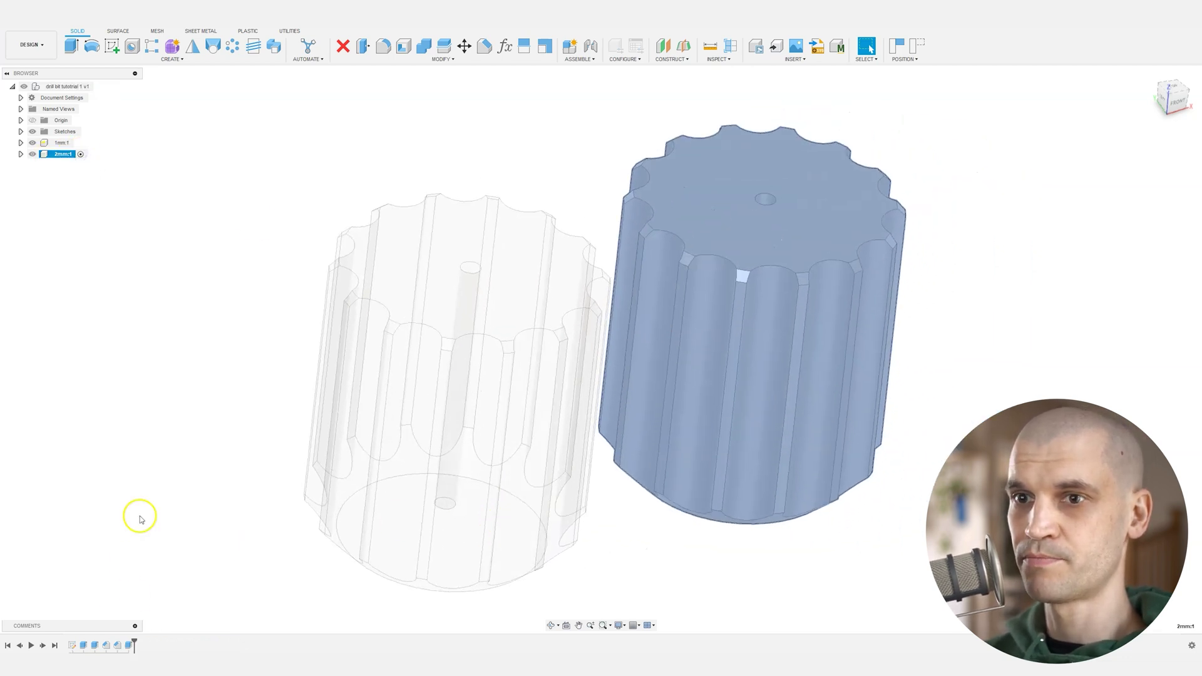
pyautogui.doubleClick(77, 643)
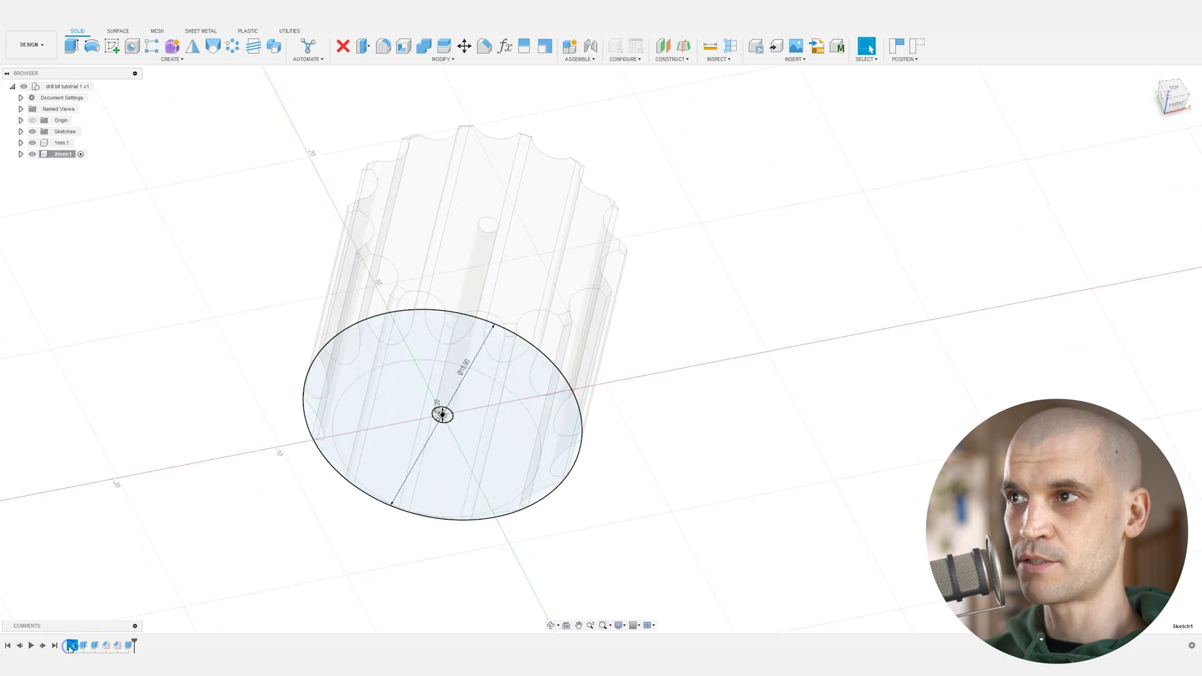
pyautogui.scroll(5, 532, 338)
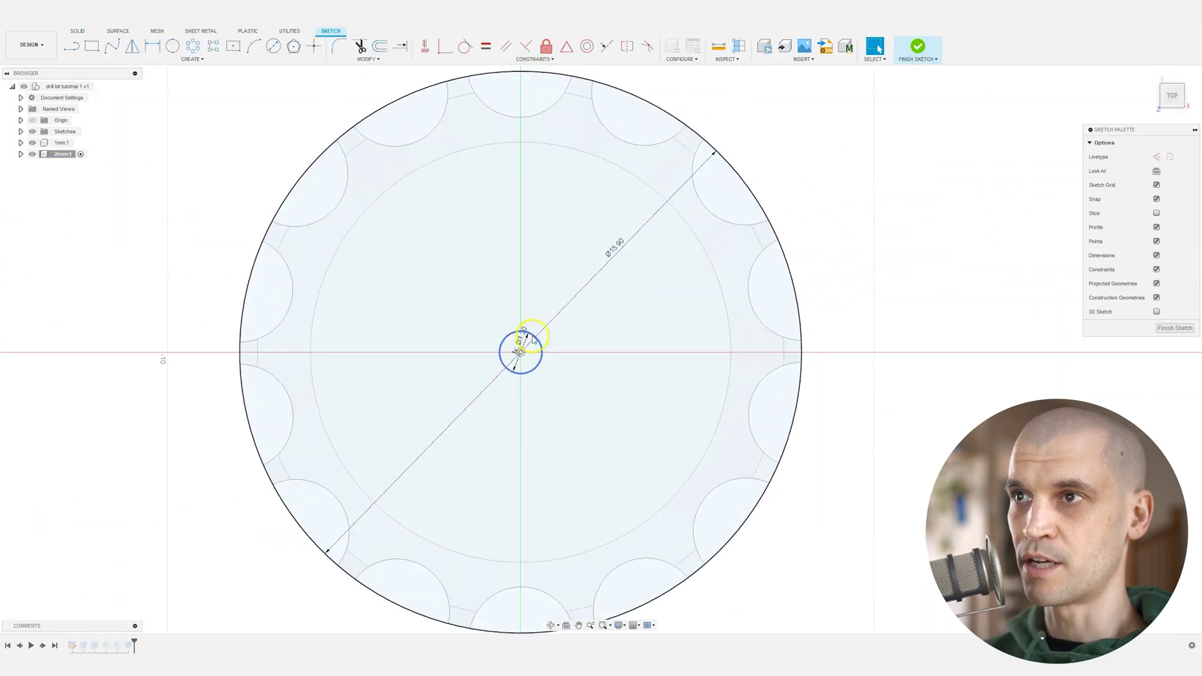
pyautogui.doubleClick(520, 341)
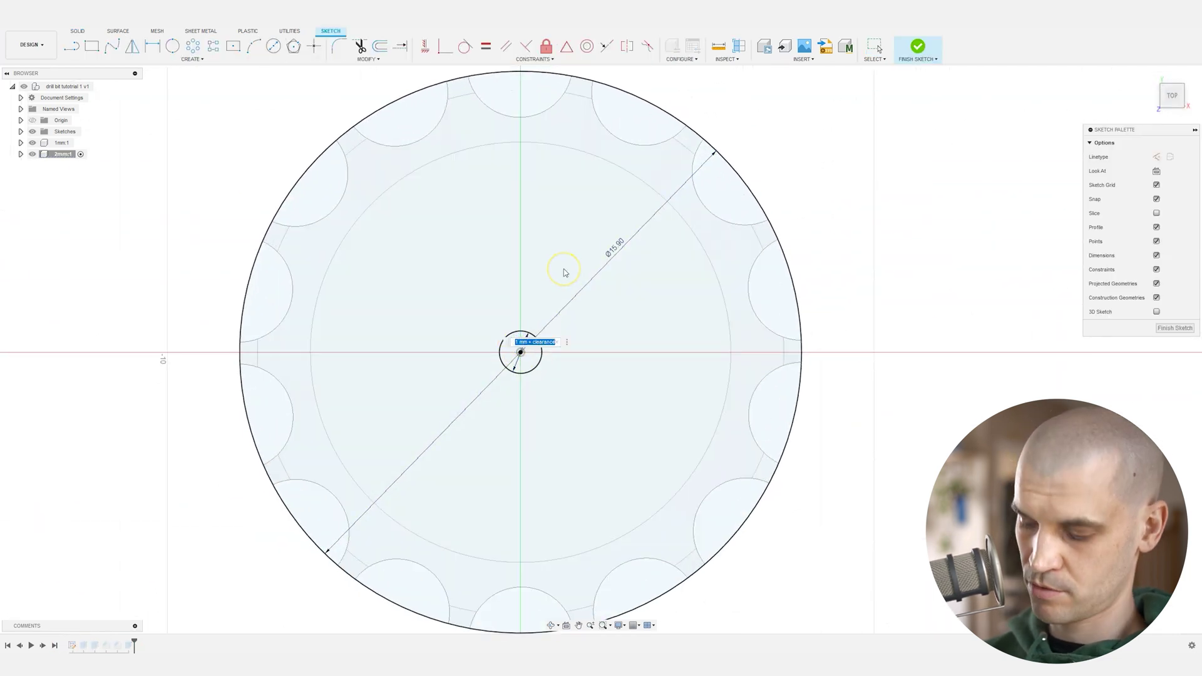
pyautogui.press('Left')
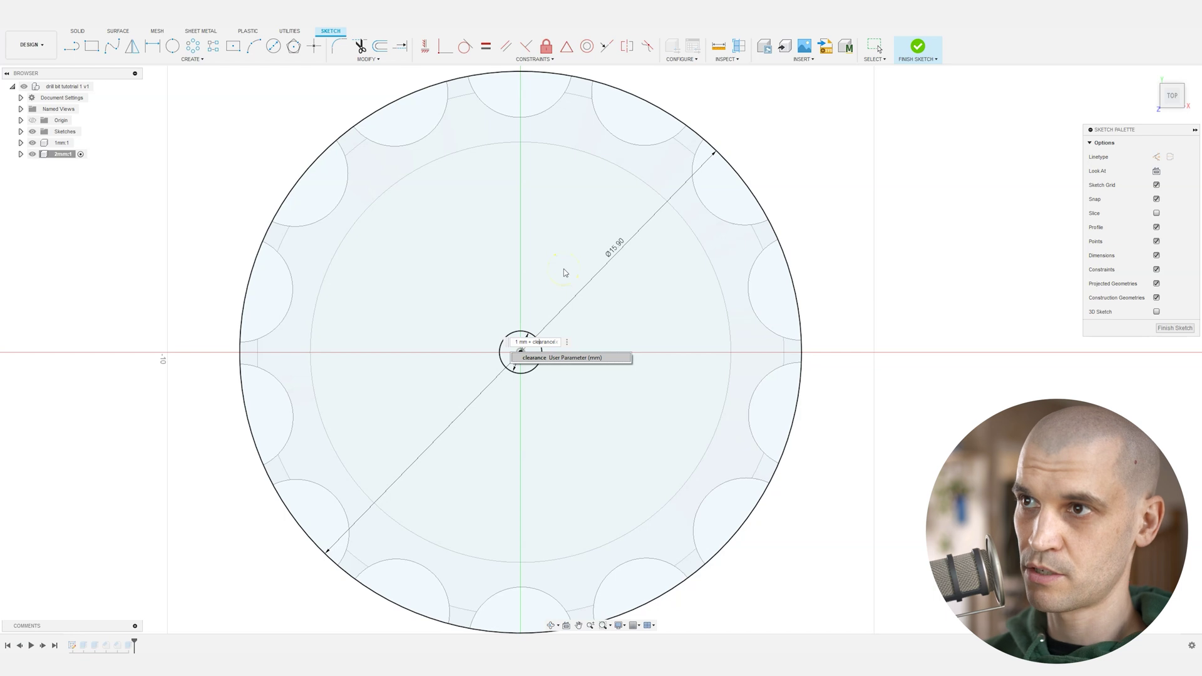
pyautogui.press('Home')
pyautogui.write('2')
pyautogui.press('Return')
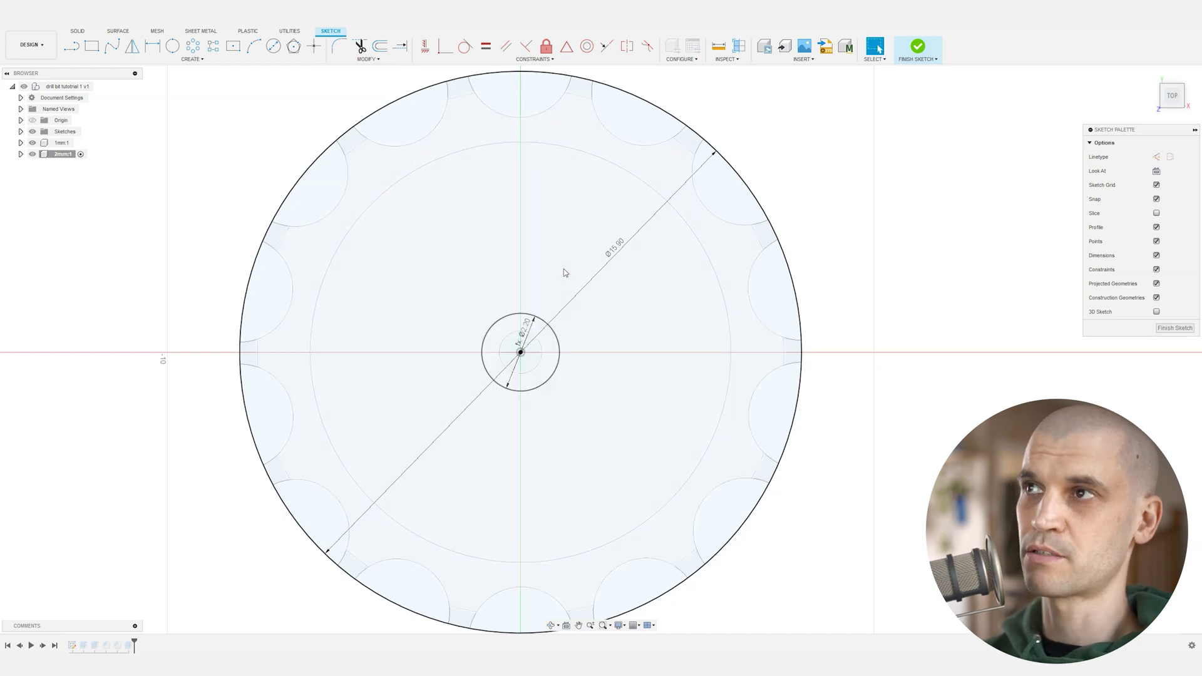
pyautogui.click(918, 46)
# Step: Examine the updated 2mm holder from several angles, comparing its centre hole with that of the 1mm holder
pyautogui.moveTo(796, 329)
pyautogui.keyDown('shift'); pyautogui.mouseDown(button='middle')
pyautogui.moveTo(776, 348)
pyautogui.moveTo(862, 376)
pyautogui.moveTo(902, 353)
pyautogui.mouseUp(button='middle'); pyautogui.keyUp('shift')
pyautogui.scroll(-5, 781, 359)
pyautogui.keyDown('shift'); pyautogui.moveTo(780, 360); pyautogui.dragTo(746, 385, button='middle'); pyautogui.keyUp('shift')
pyautogui.scroll(-2, 746, 386)
pyautogui.keyDown('shift'); pyautogui.moveTo(362, 328); pyautogui.dragTo(626, 385, button='middle'); pyautogui.keyUp('shift')
pyautogui.scroll(-2, 626, 385)
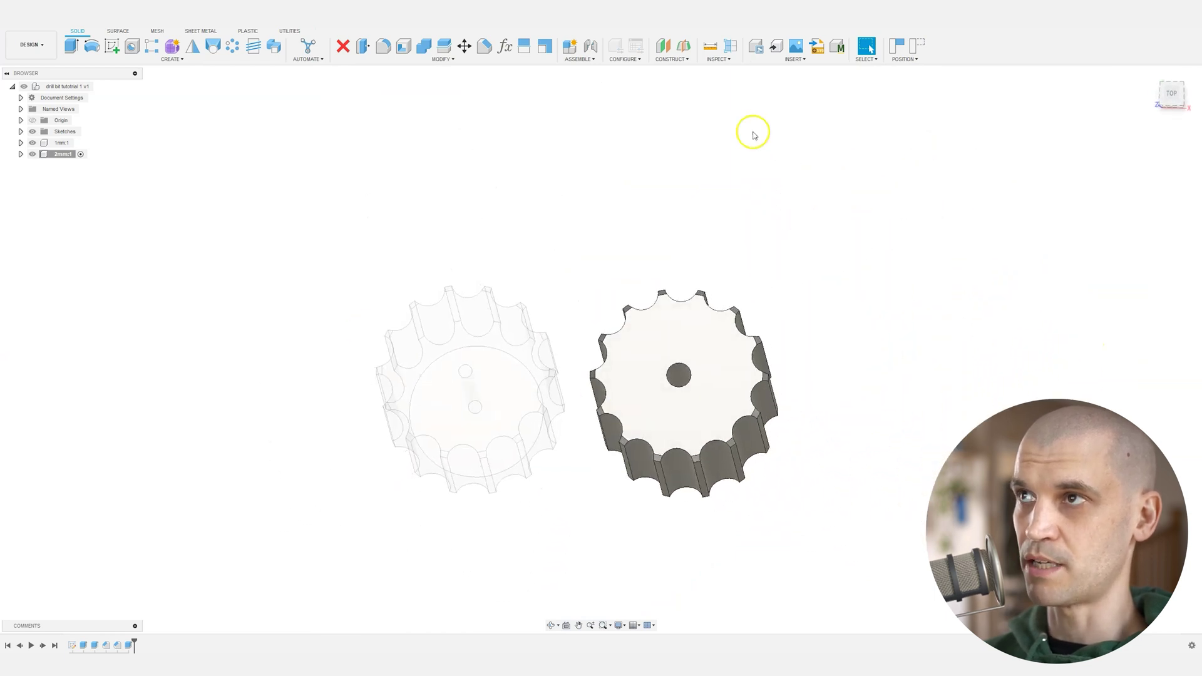
pyautogui.moveTo(450, 439)
pyautogui.keyDown('shift'); pyautogui.mouseDown(button='middle')
pyautogui.moveTo(937, 408)
pyautogui.moveTo(786, 410)
pyautogui.moveTo(666, 357)
pyautogui.moveTo(668, 325)
pyautogui.moveTo(663, 370)
pyautogui.moveTo(677, 374)
pyautogui.moveTo(677, 407)
pyautogui.moveTo(678, 397)
pyautogui.mouseUp(button='middle'); pyautogui.keyUp('shift')
pyautogui.scroll(3, 730, 416)
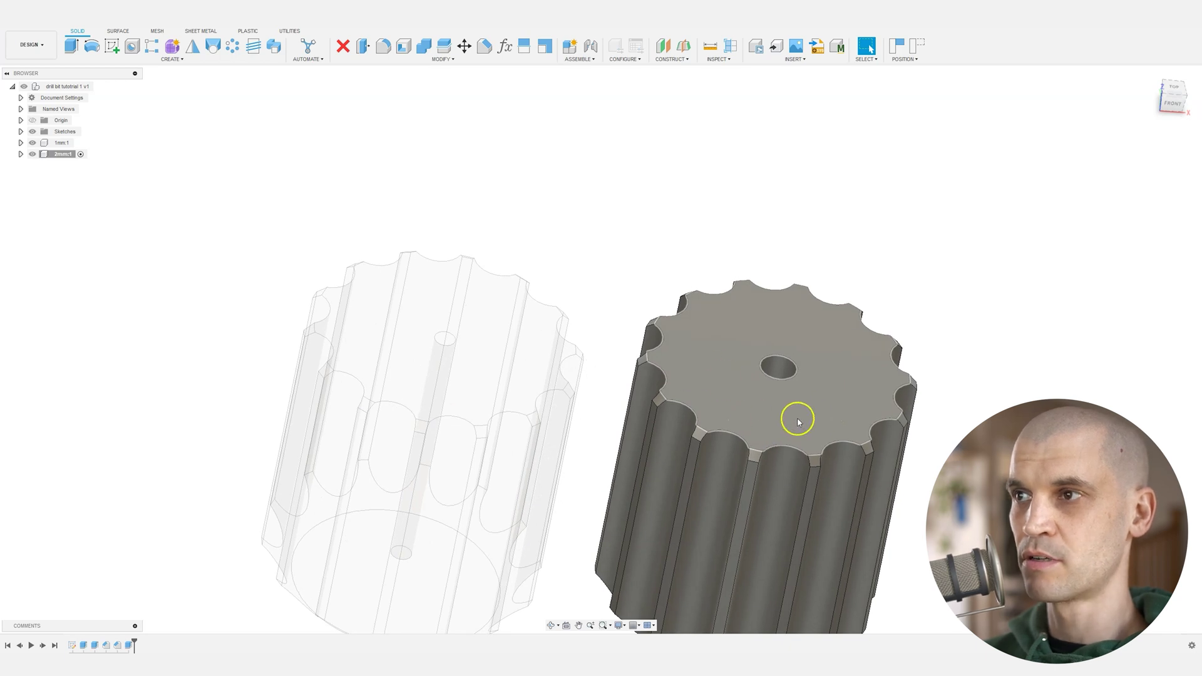
pyautogui.keyDown('shift'); pyautogui.moveTo(803, 418); pyautogui.dragTo(678, 408, button='middle'); pyautogui.keyUp('shift')
pyautogui.keyDown('shift'); pyautogui.moveTo(754, 461); pyautogui.dragTo(716, 440, button='middle'); pyautogui.keyUp('shift')
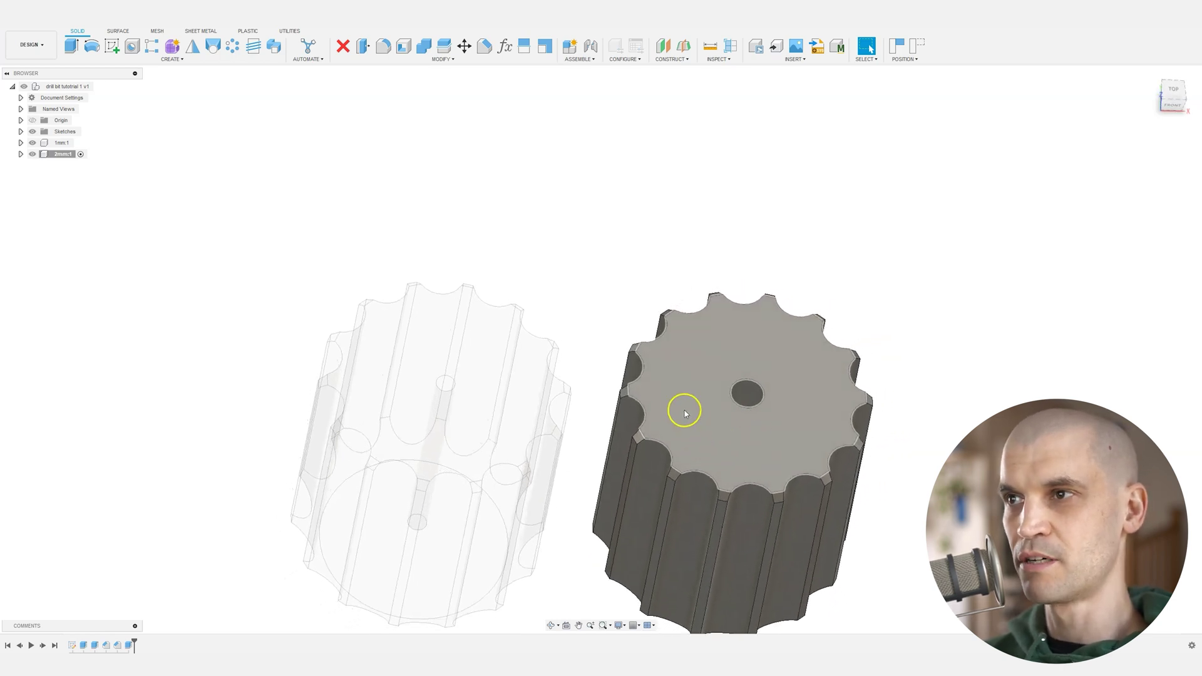